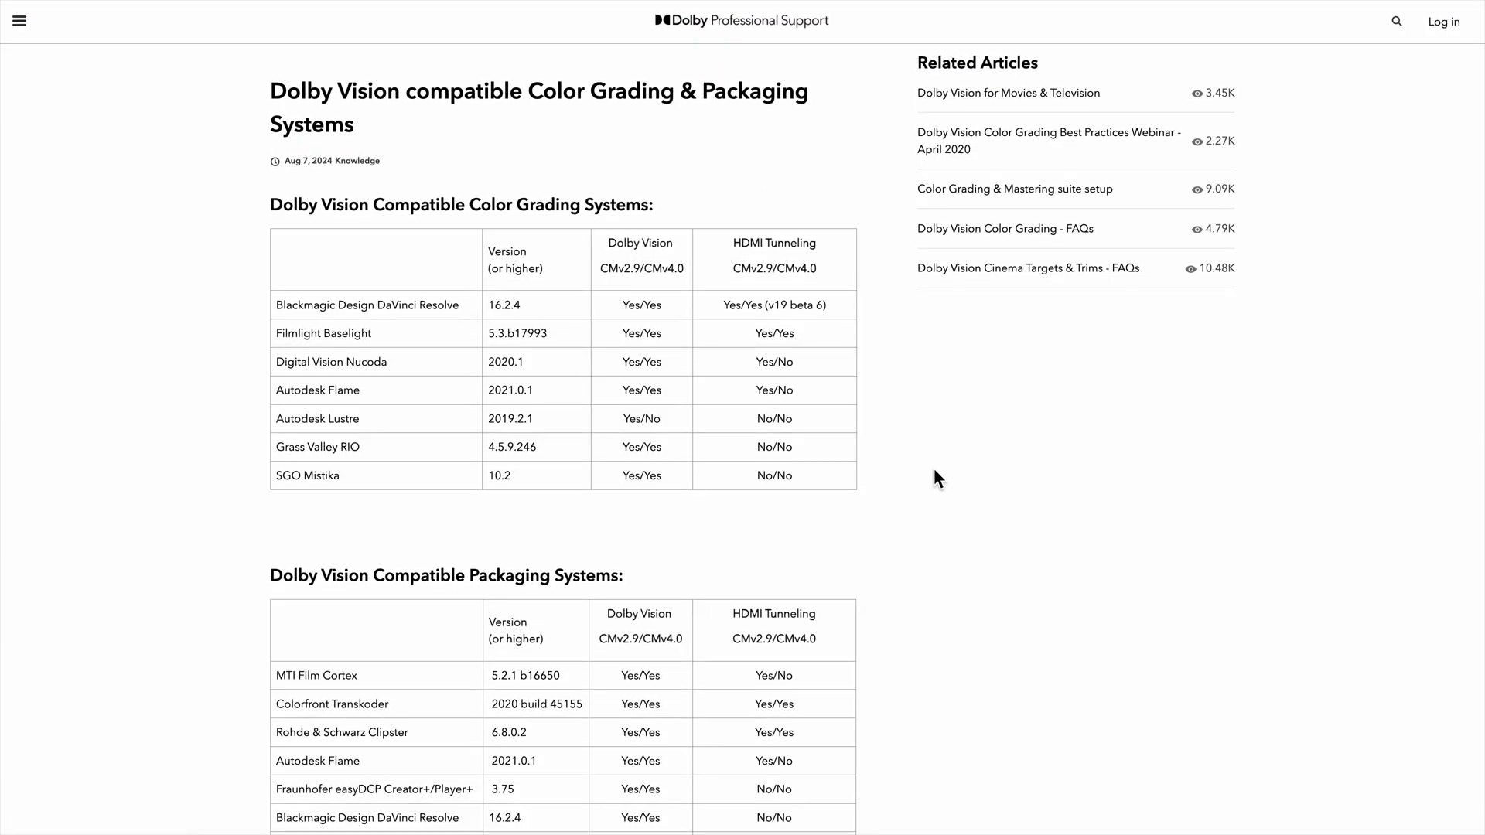
scroll(934, 470, down, 1)
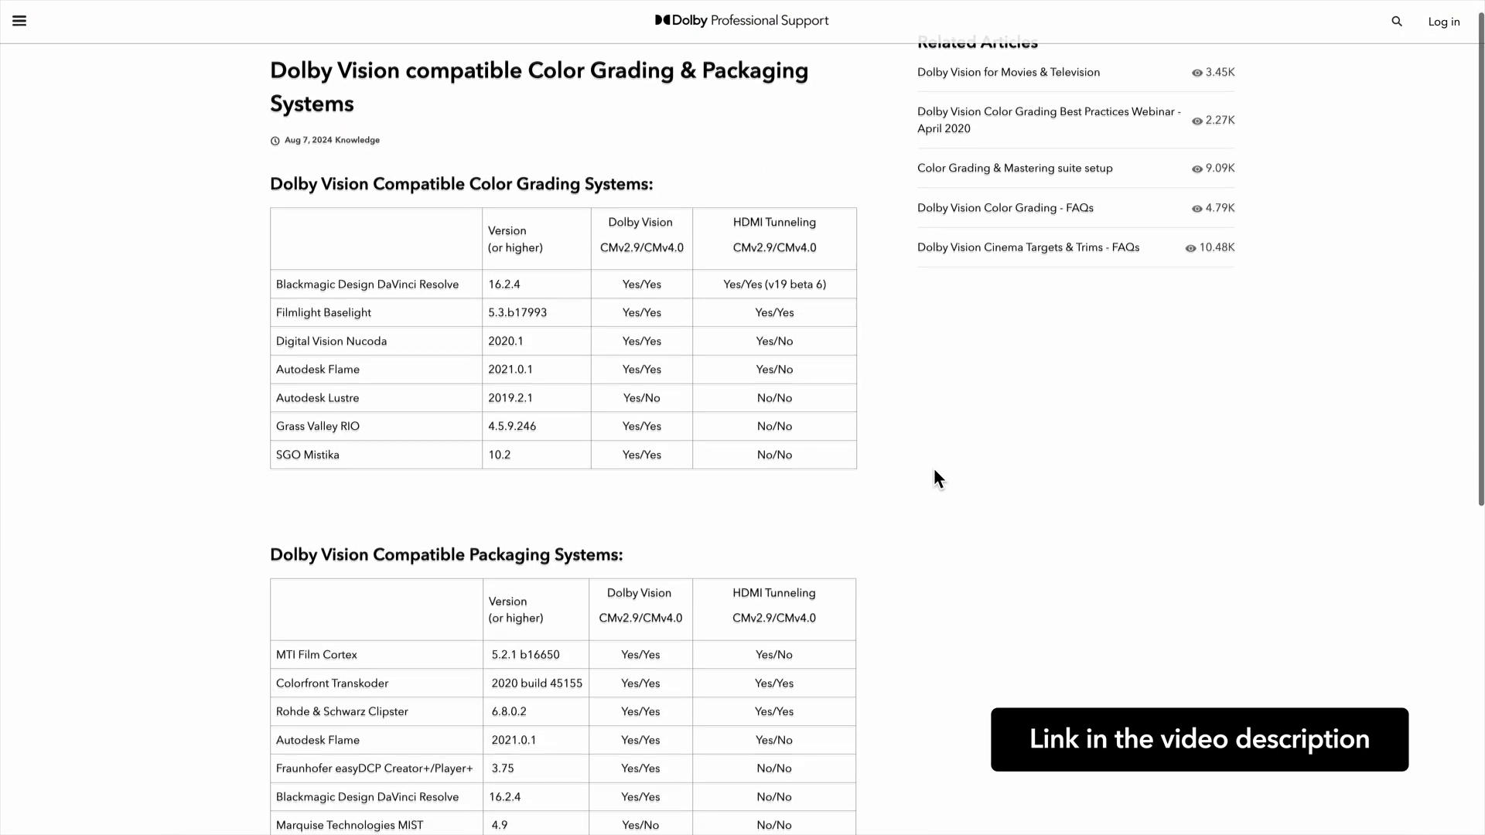
scroll(934, 470, down, 2)
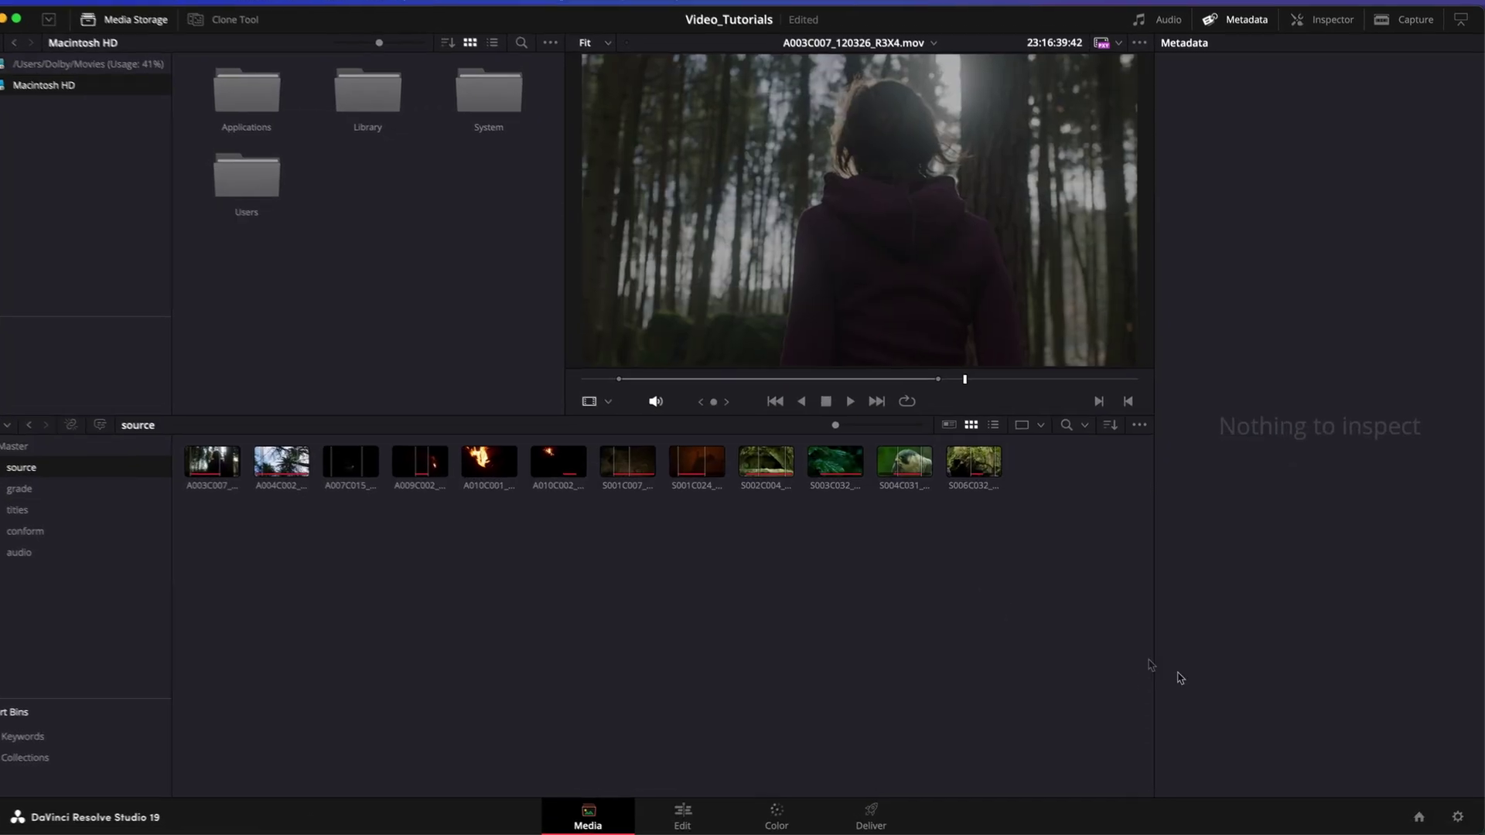
Step: Create a new project named Test and preview ProRes_Master.mov from the Movies folder
click(1420, 817)
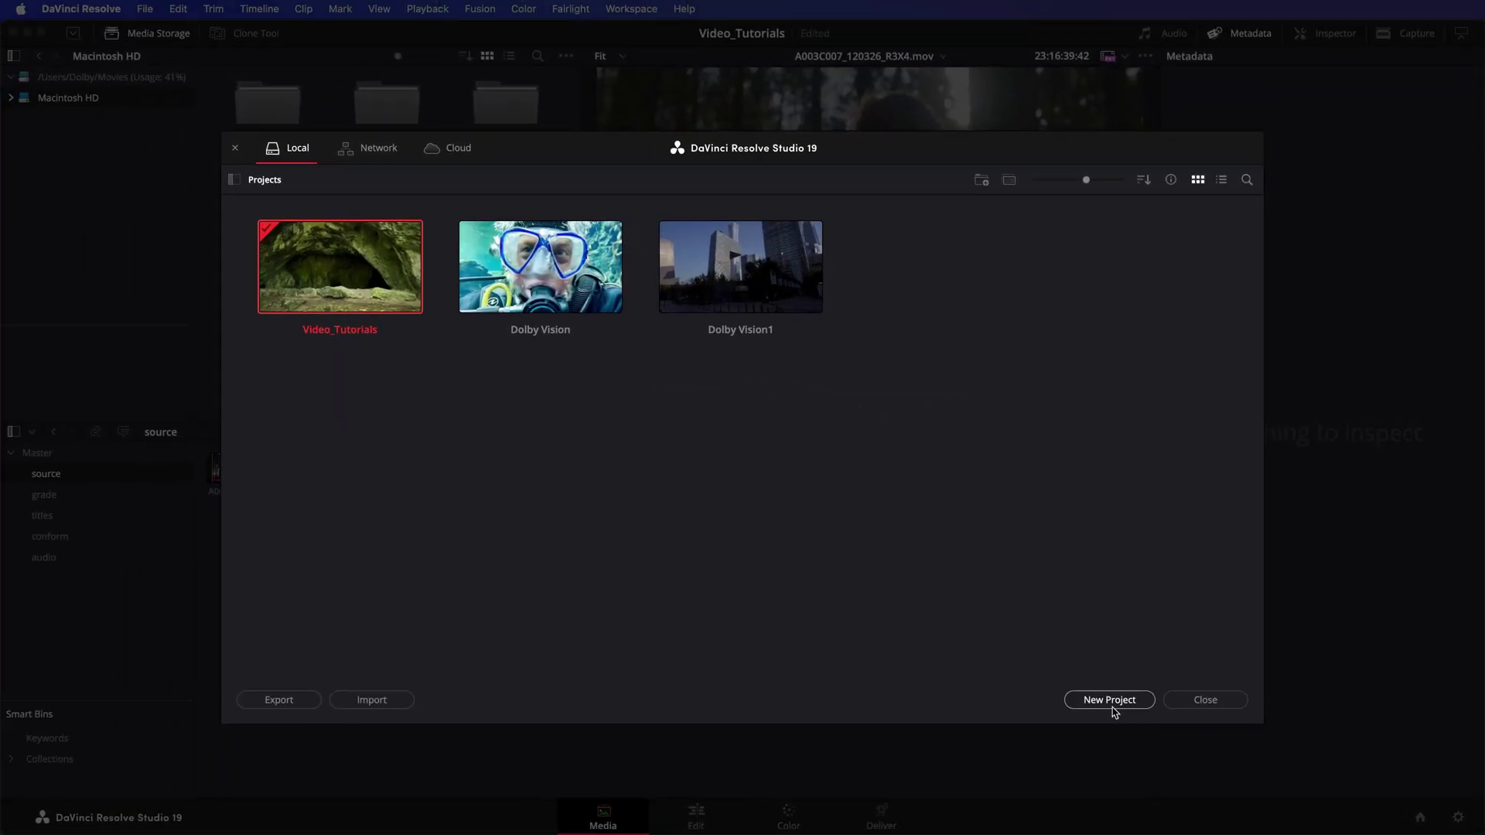
click(1107, 701)
text(Test)
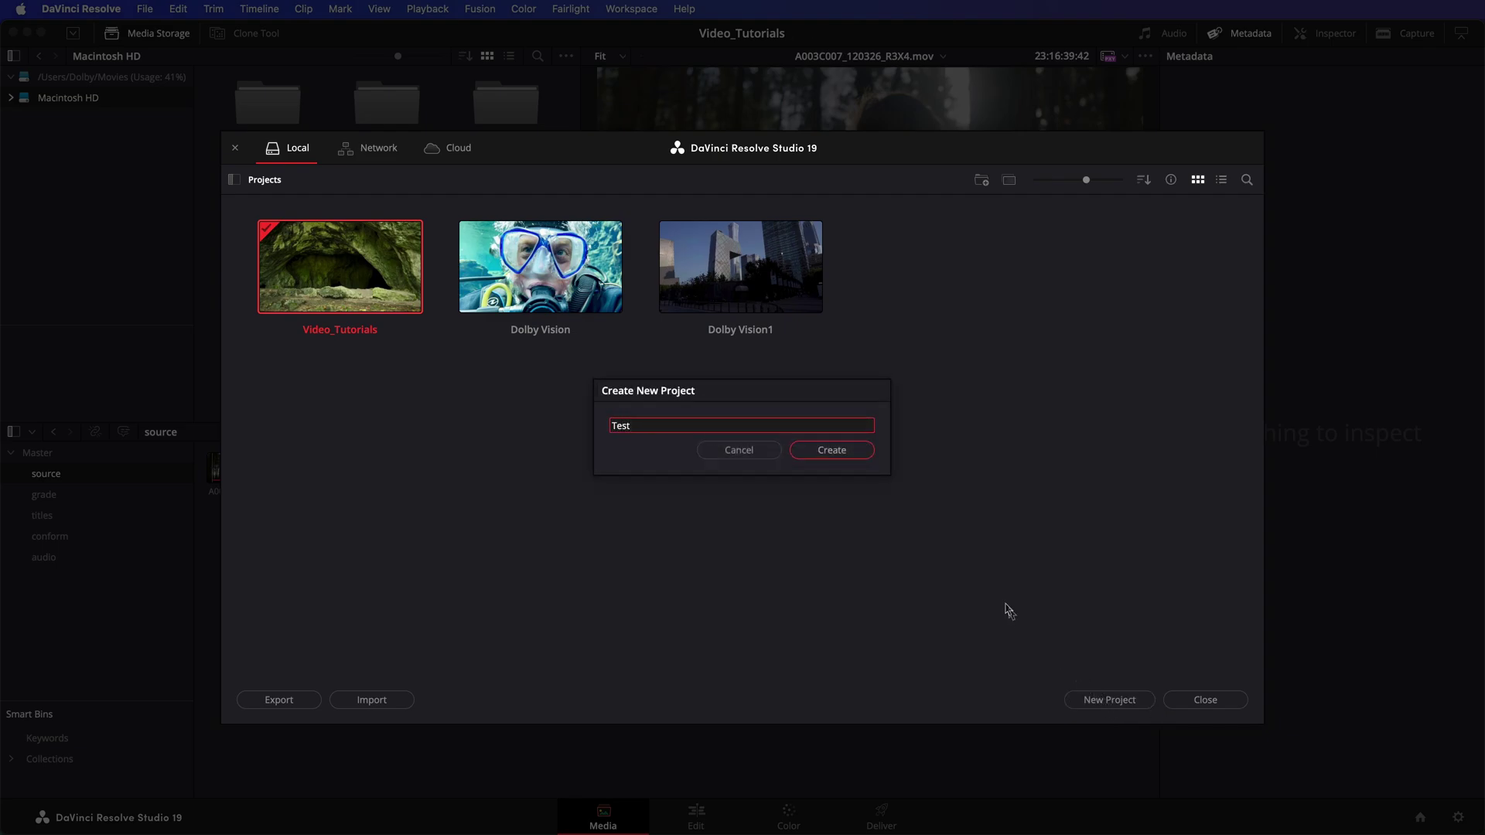
click(853, 455)
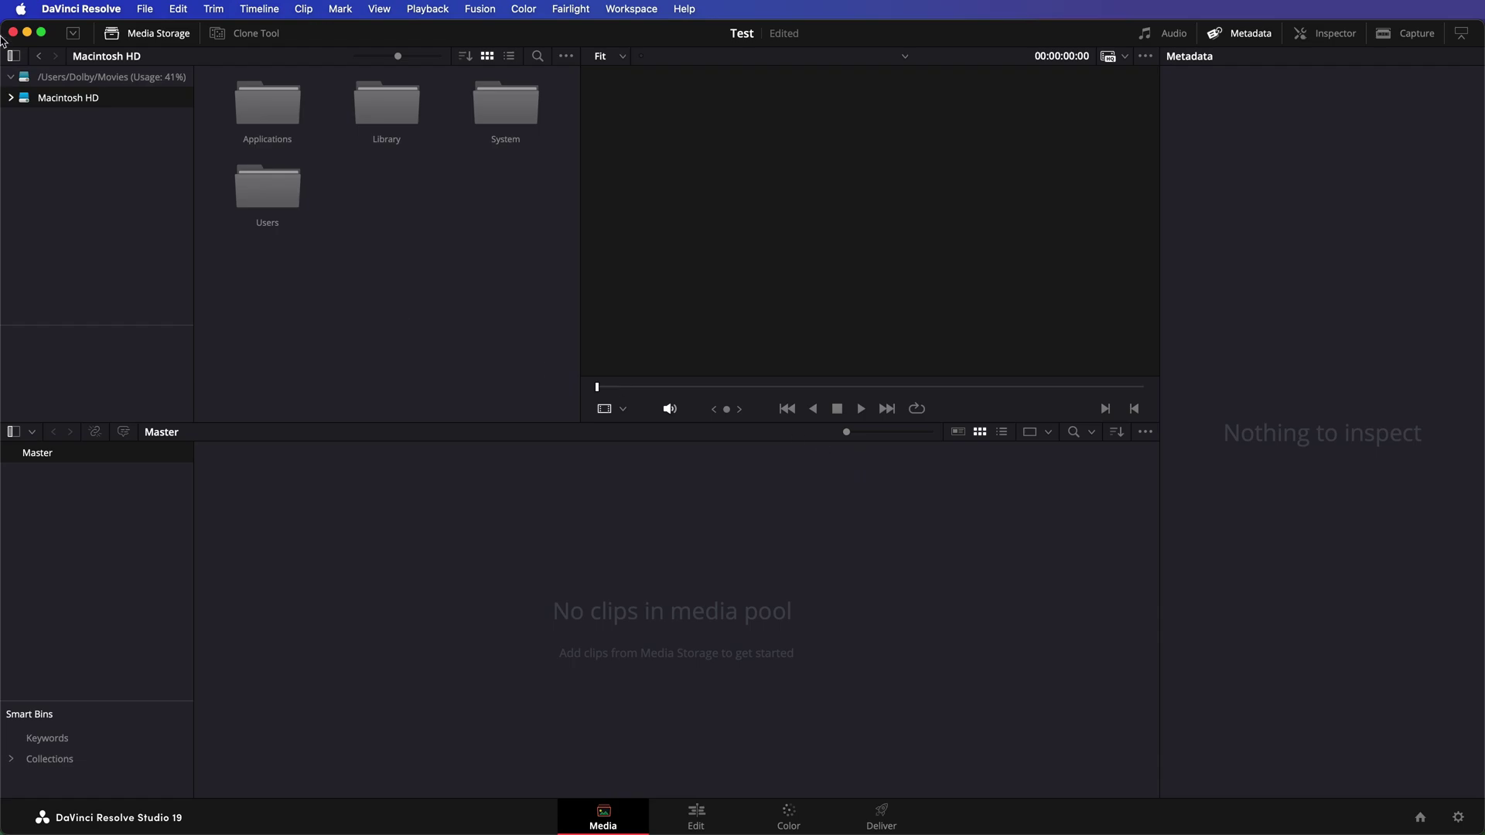
click(57, 77)
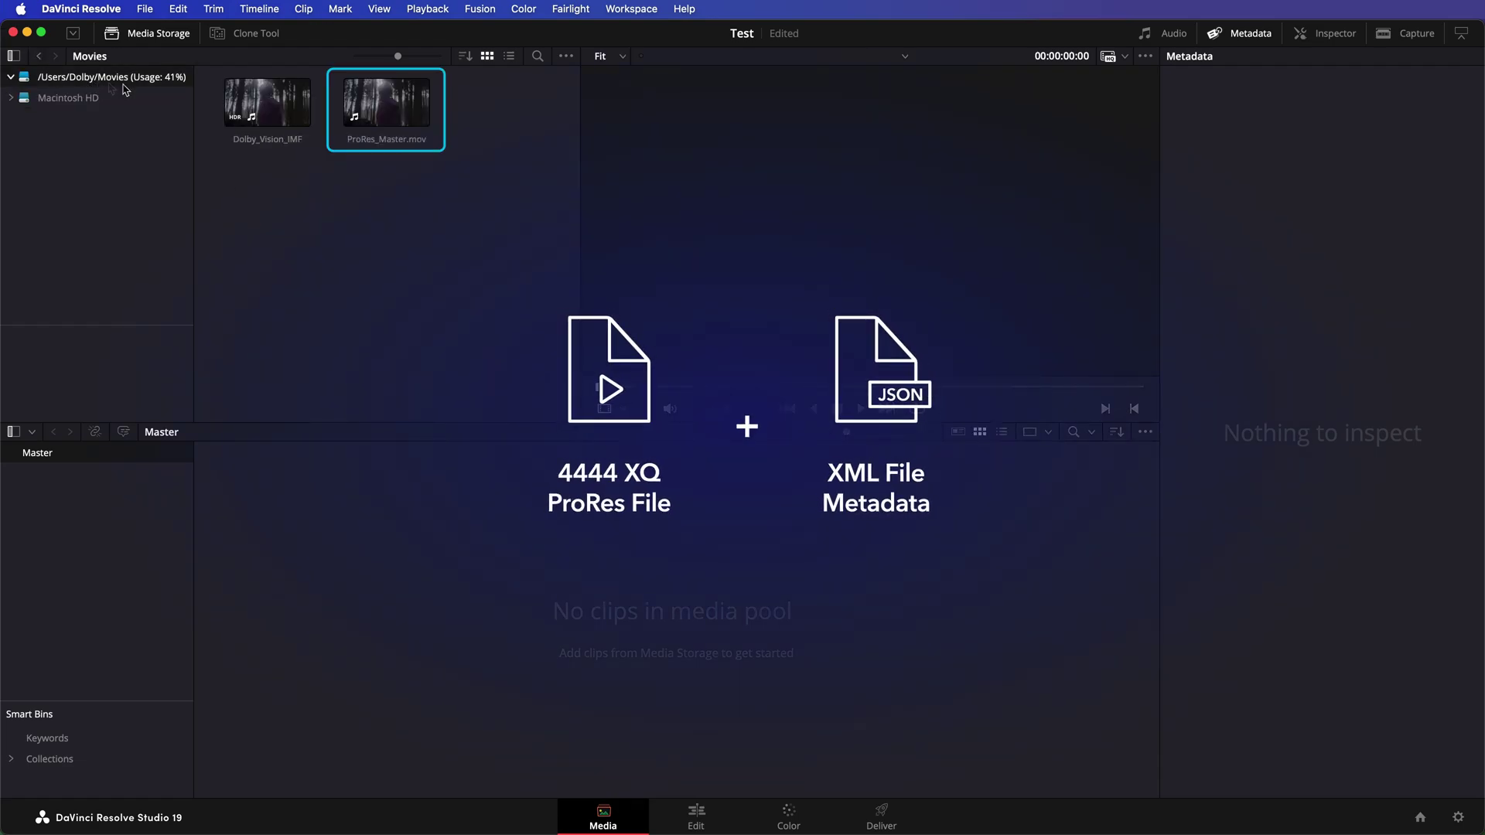
click(382, 113)
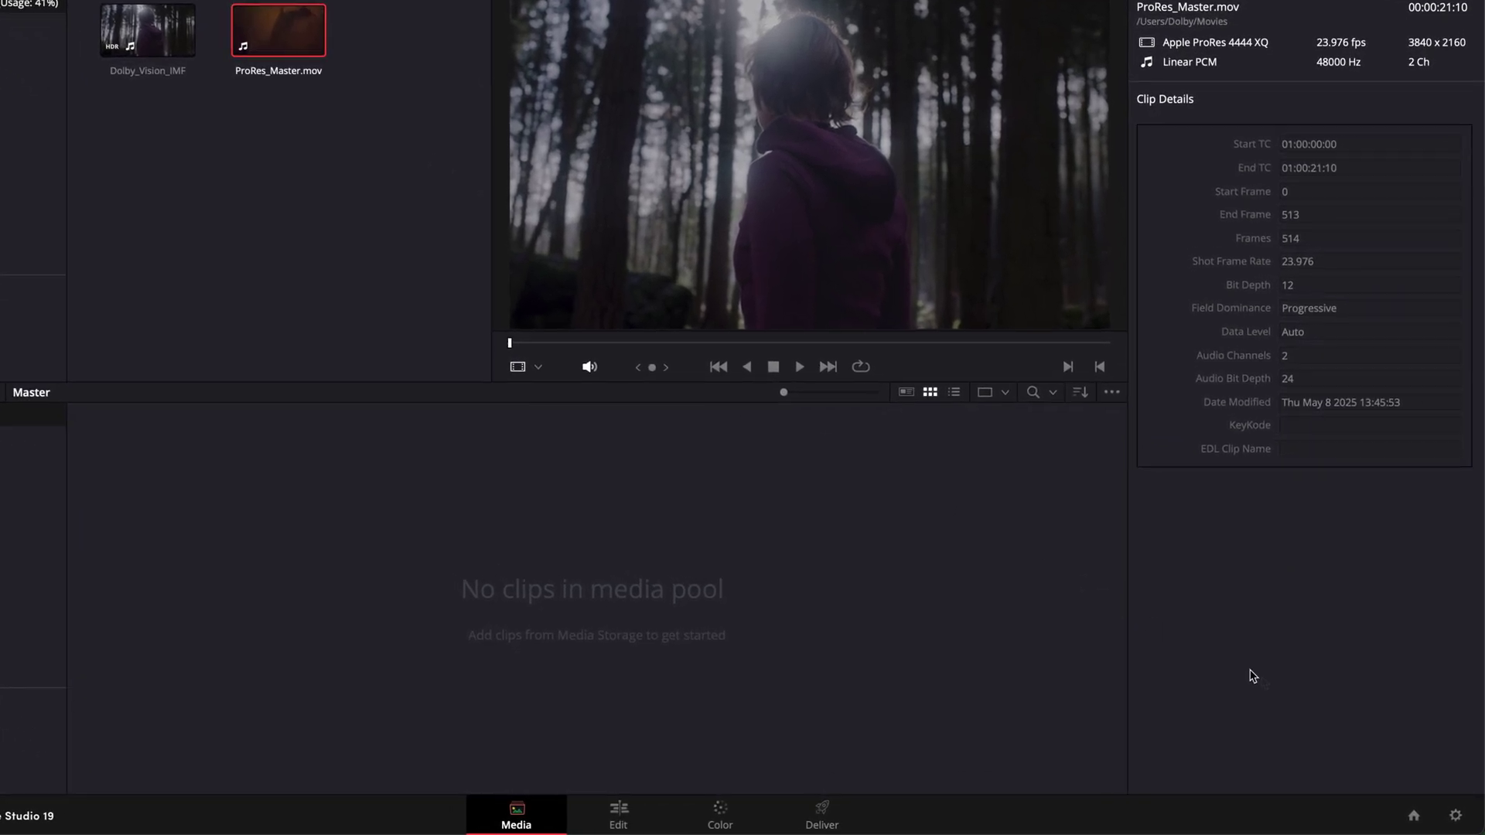
Step: Set the timeline to 3840 x 2160 Ultra HD at 23.976 fps in project settings
click(1451, 819)
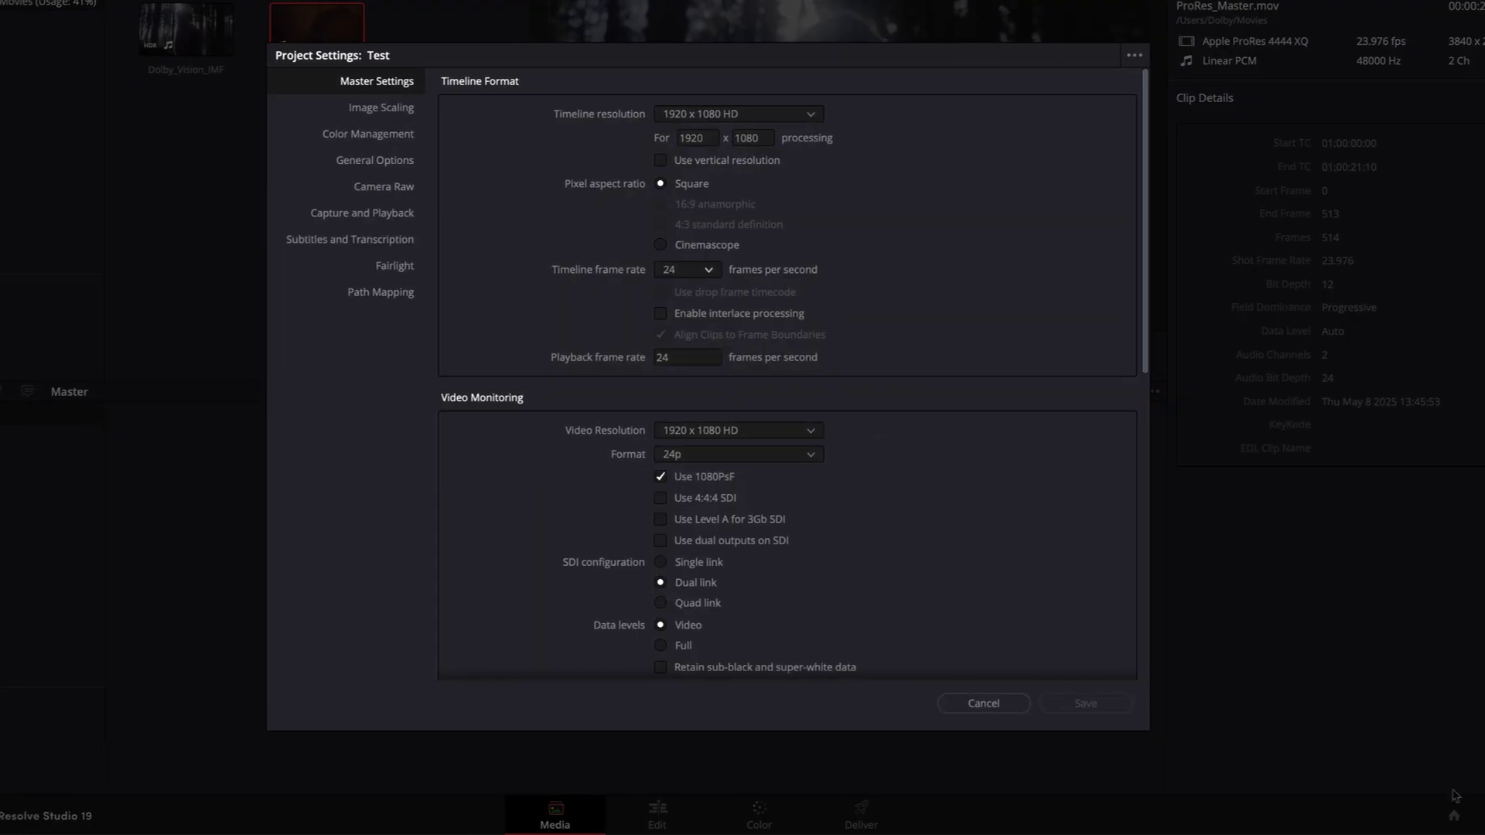
click(846, 116)
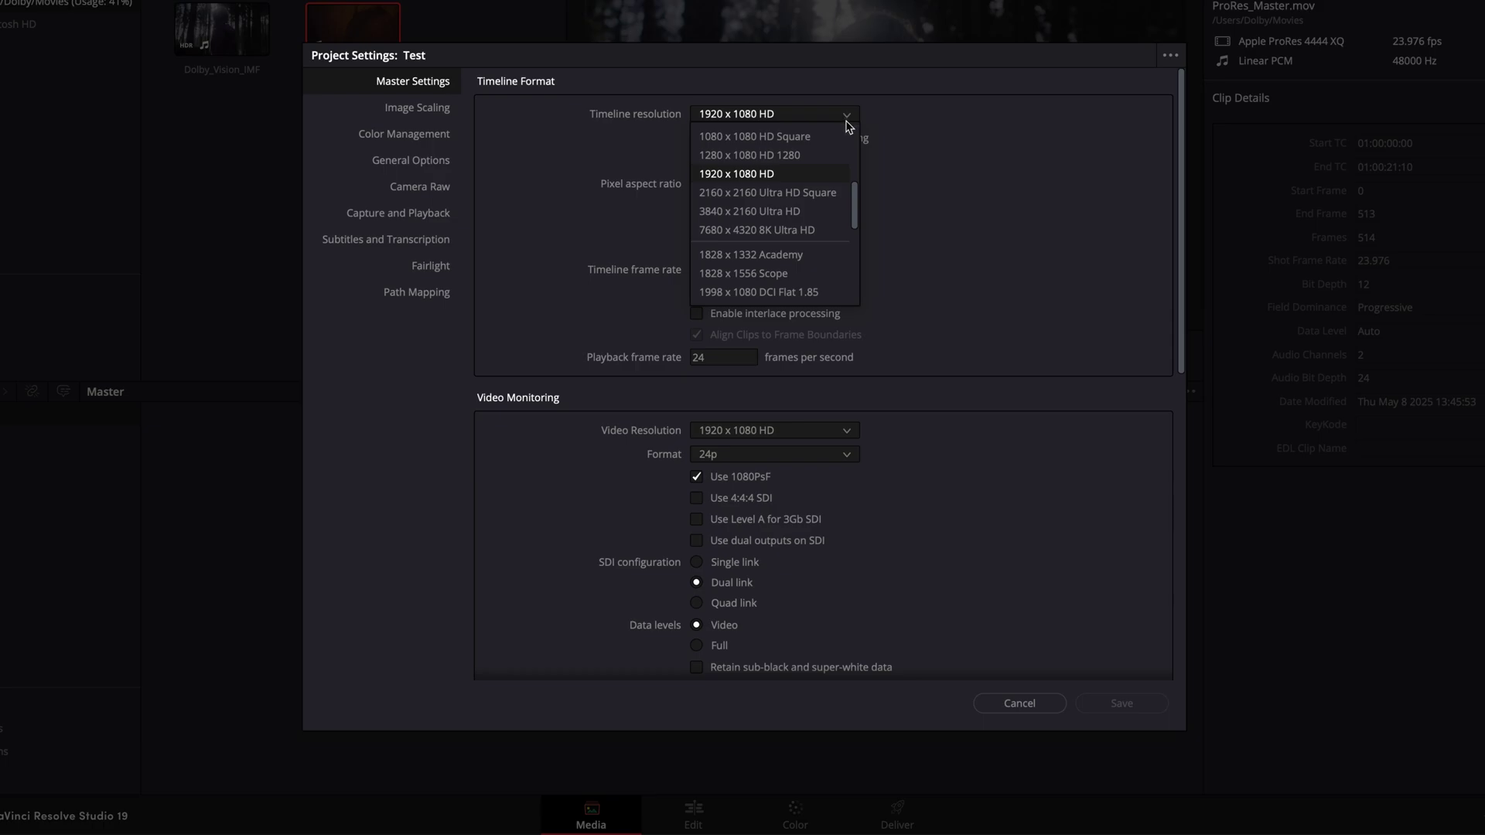
click(825, 213)
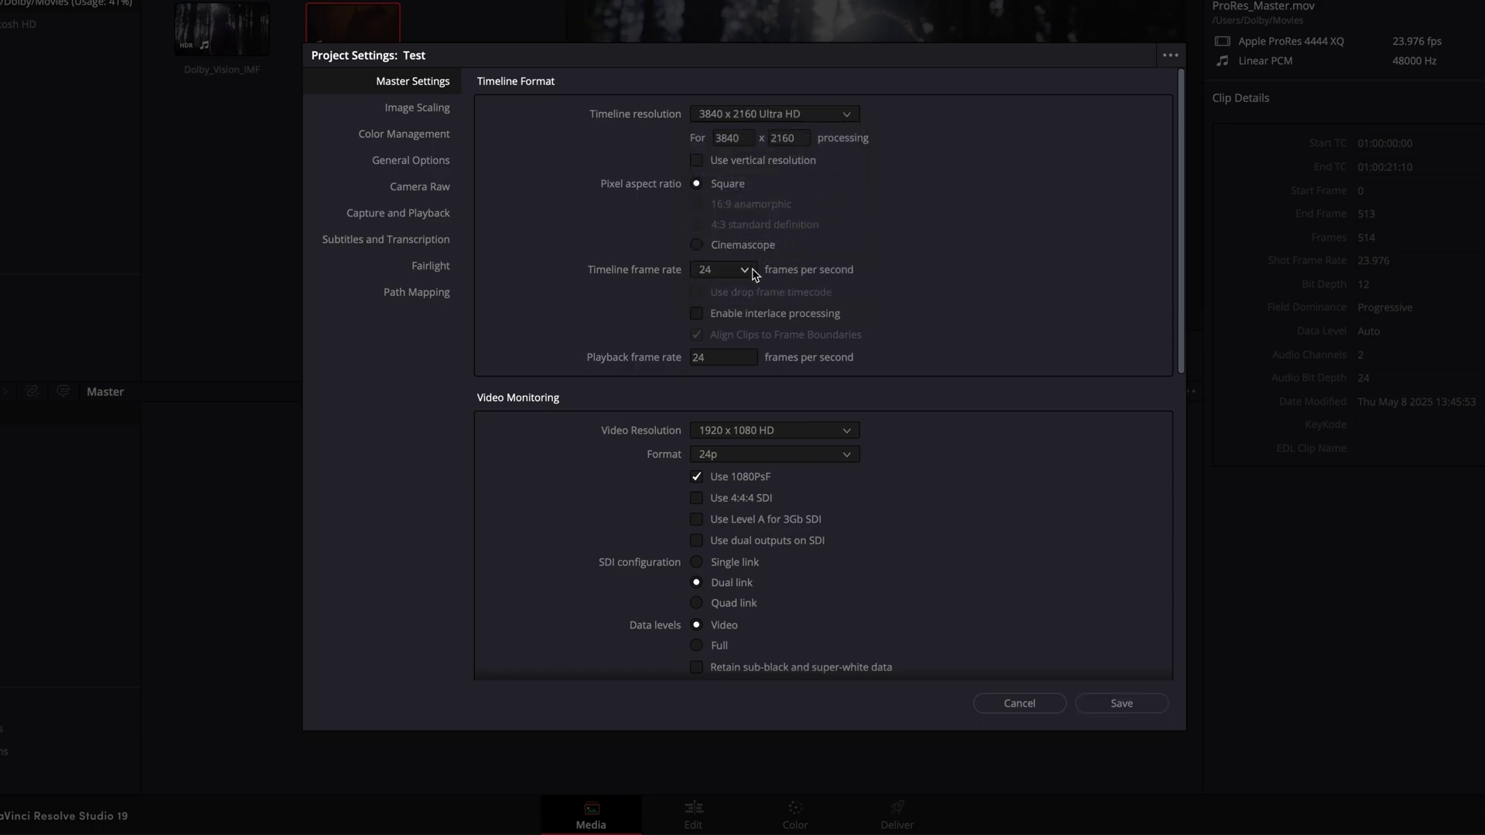
click(747, 270)
click(727, 330)
Step: Set the timeline colour space to P3-D65 ST2084 1000 nits, with output Same as Timeline
click(438, 139)
click(735, 159)
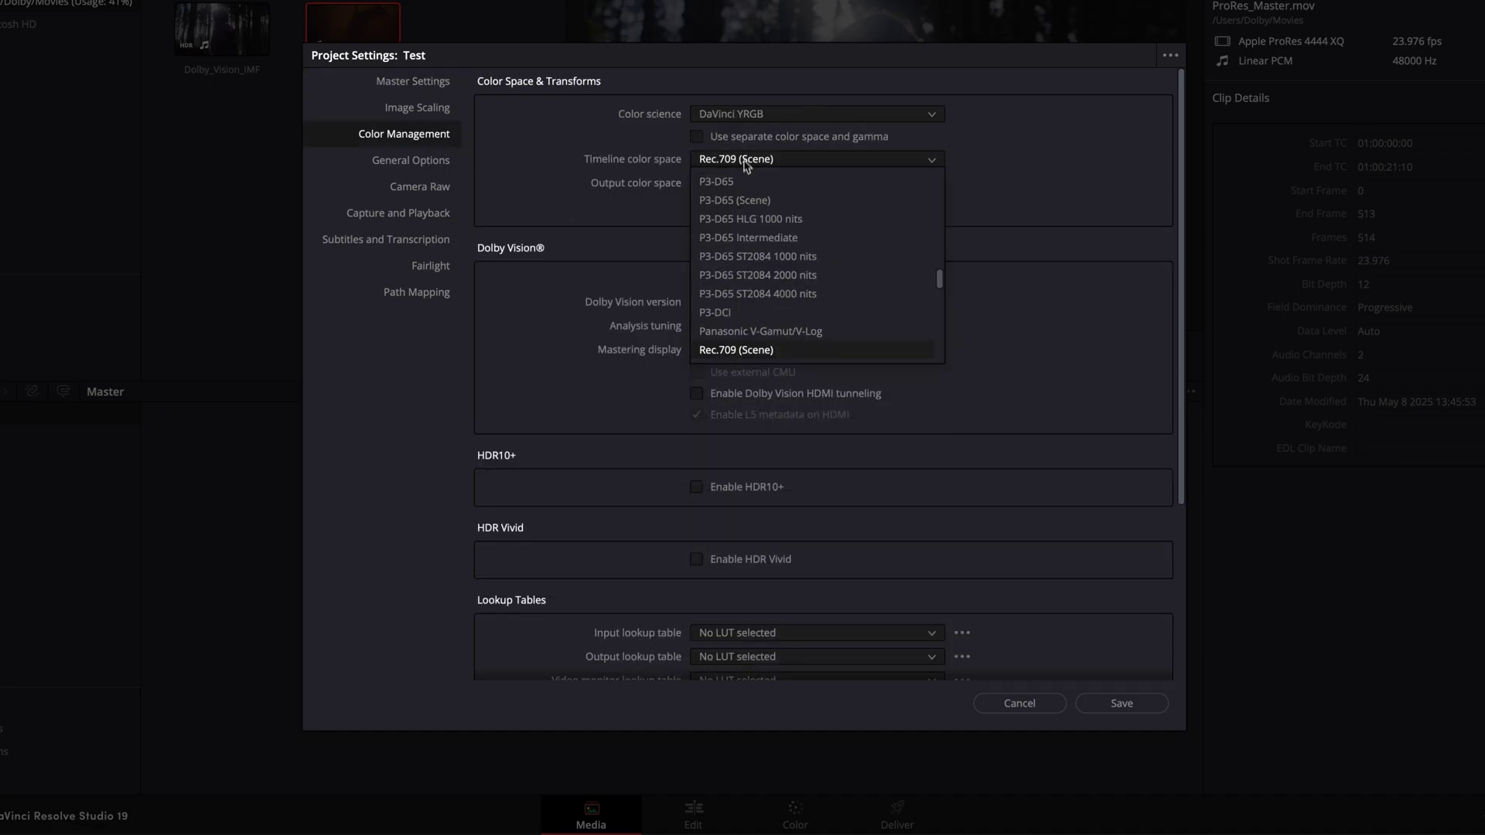
click(761, 258)
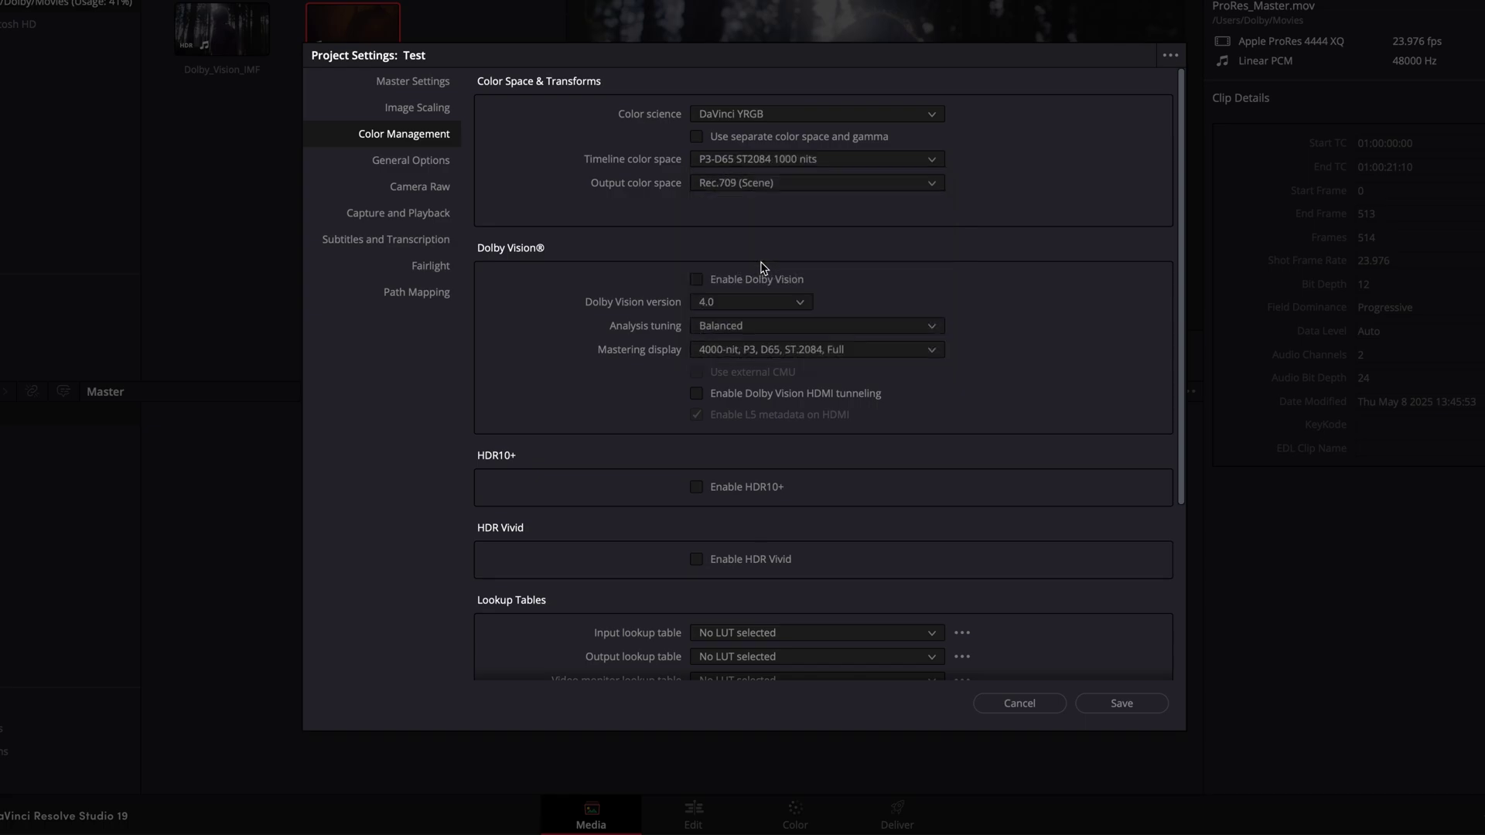
click(773, 184)
scroll(793, 245, up, 10)
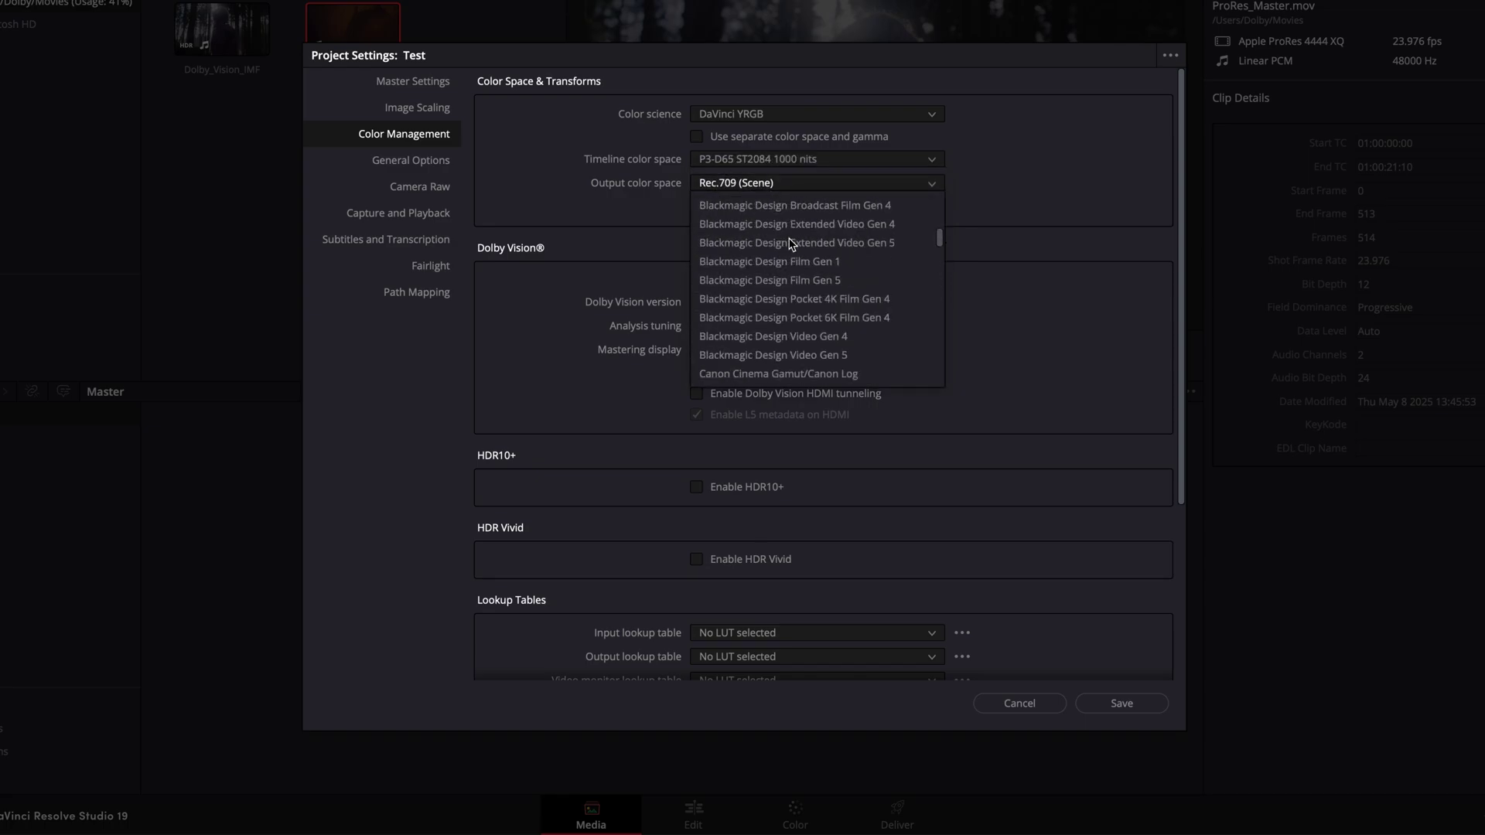
scroll(793, 244, up, 5)
click(802, 206)
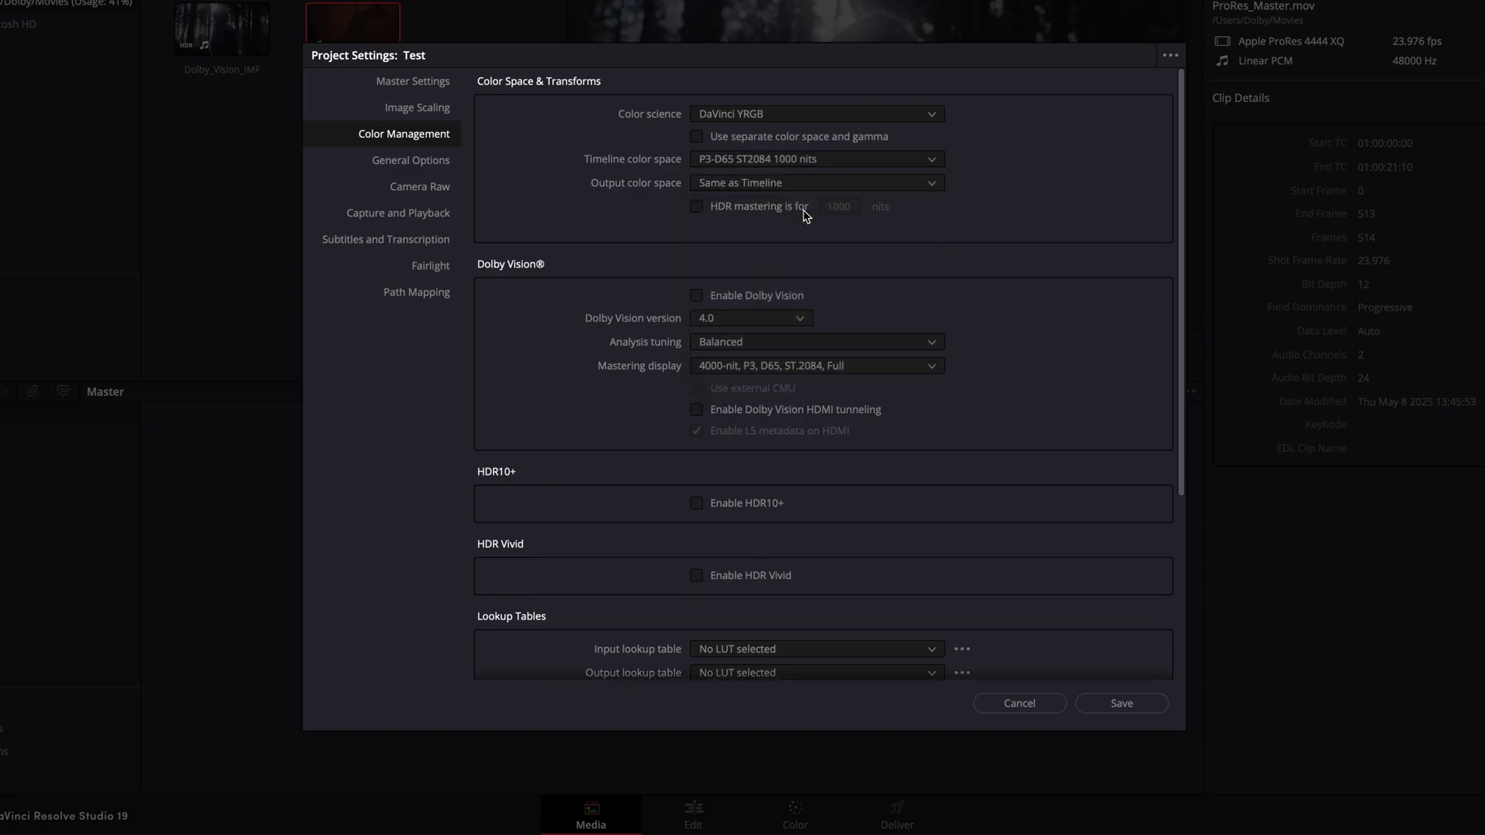
Step: Enable Dolby Vision 4.0 with a 1000-nit P3 D65 ST.2084 mastering display and save
click(704, 300)
click(716, 318)
click(731, 359)
click(842, 372)
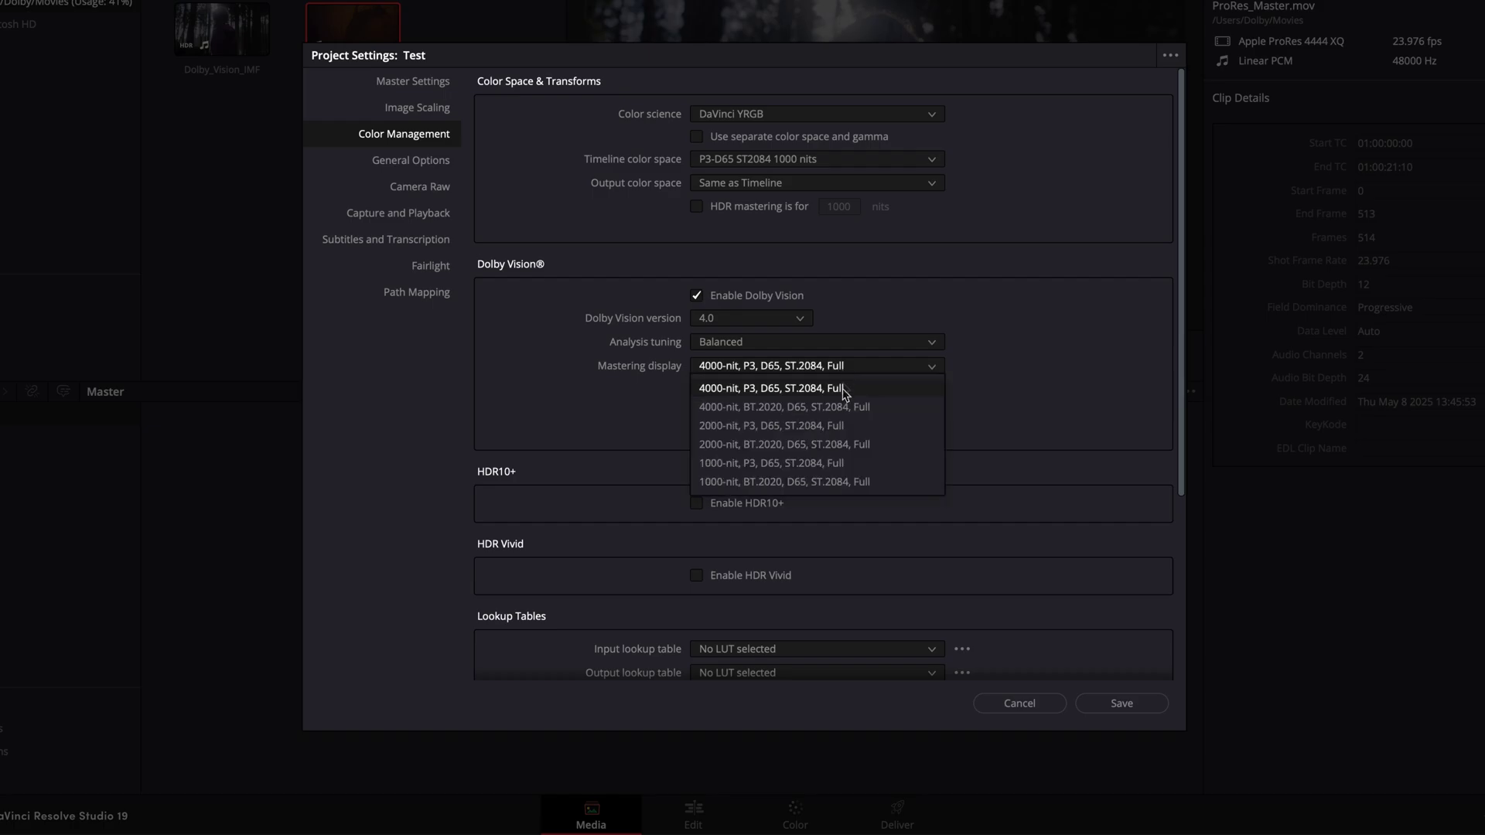
click(851, 464)
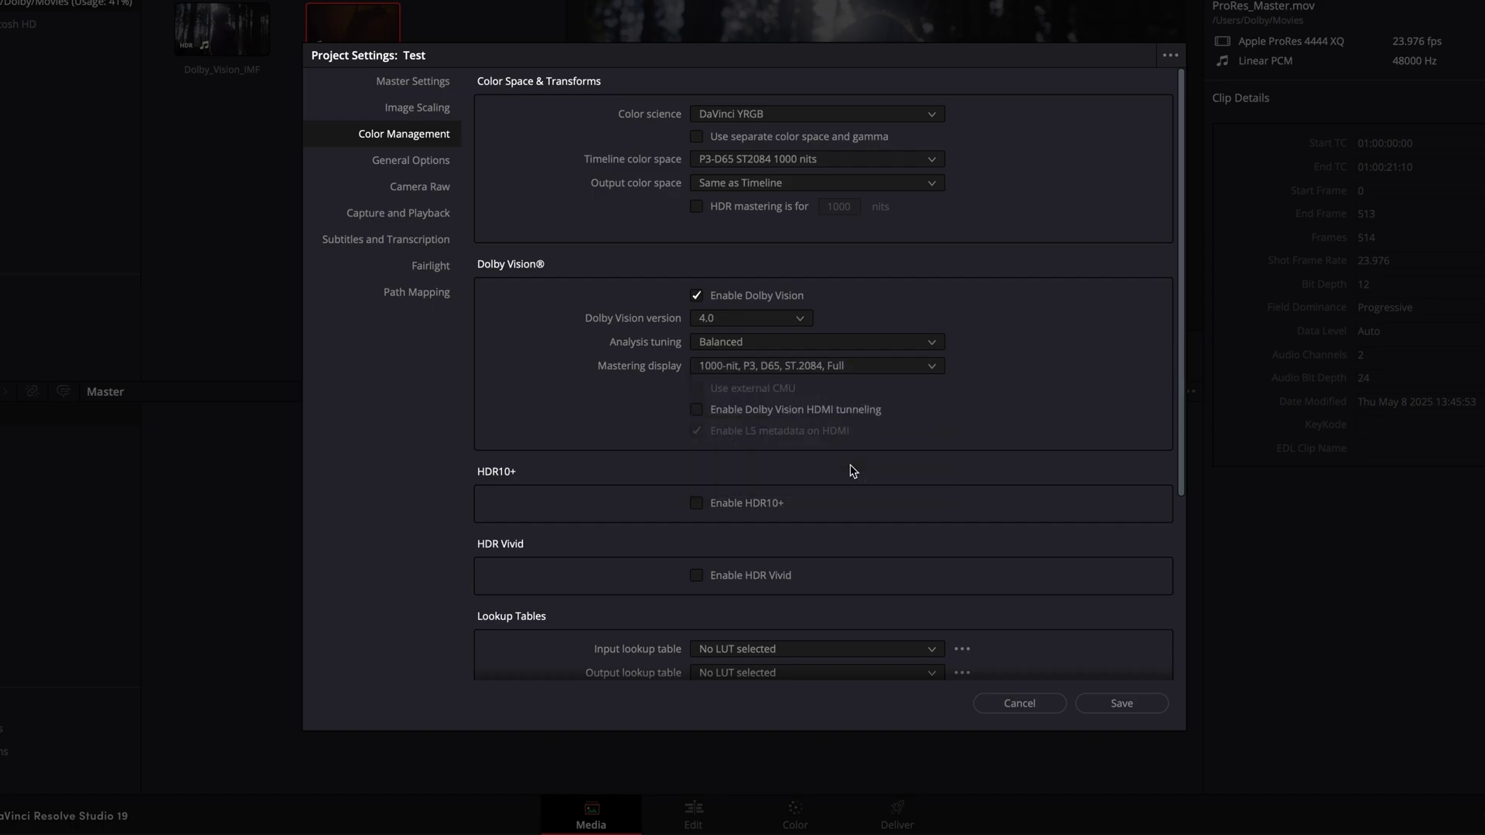
click(1121, 703)
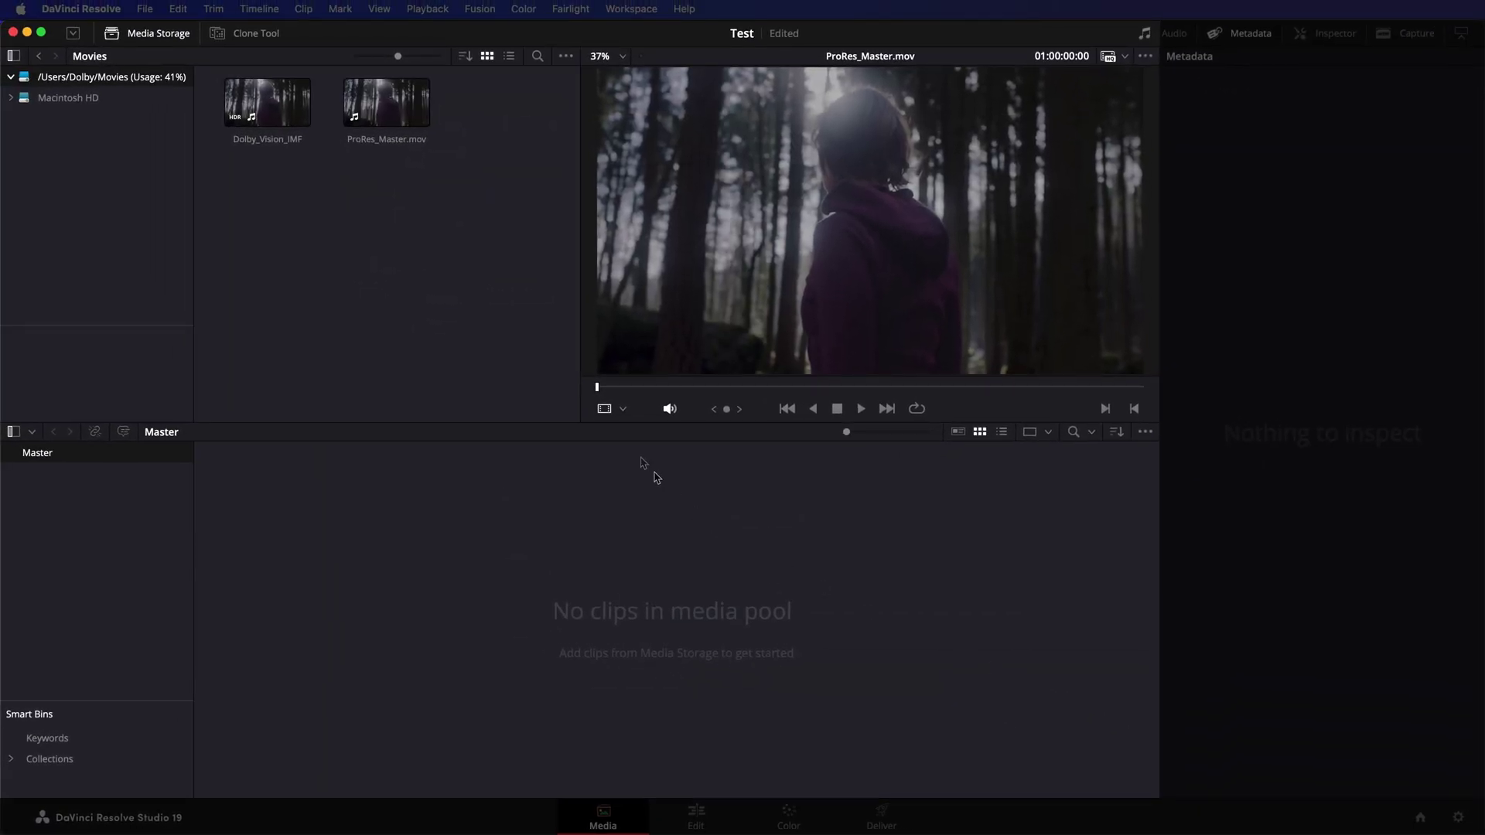
Step: Add ProRes_Master.mov to the media pool, build Timeline 1 from it, and switch to Color
drag(387, 104, 305, 543)
click(234, 468)
right_click(239, 468)
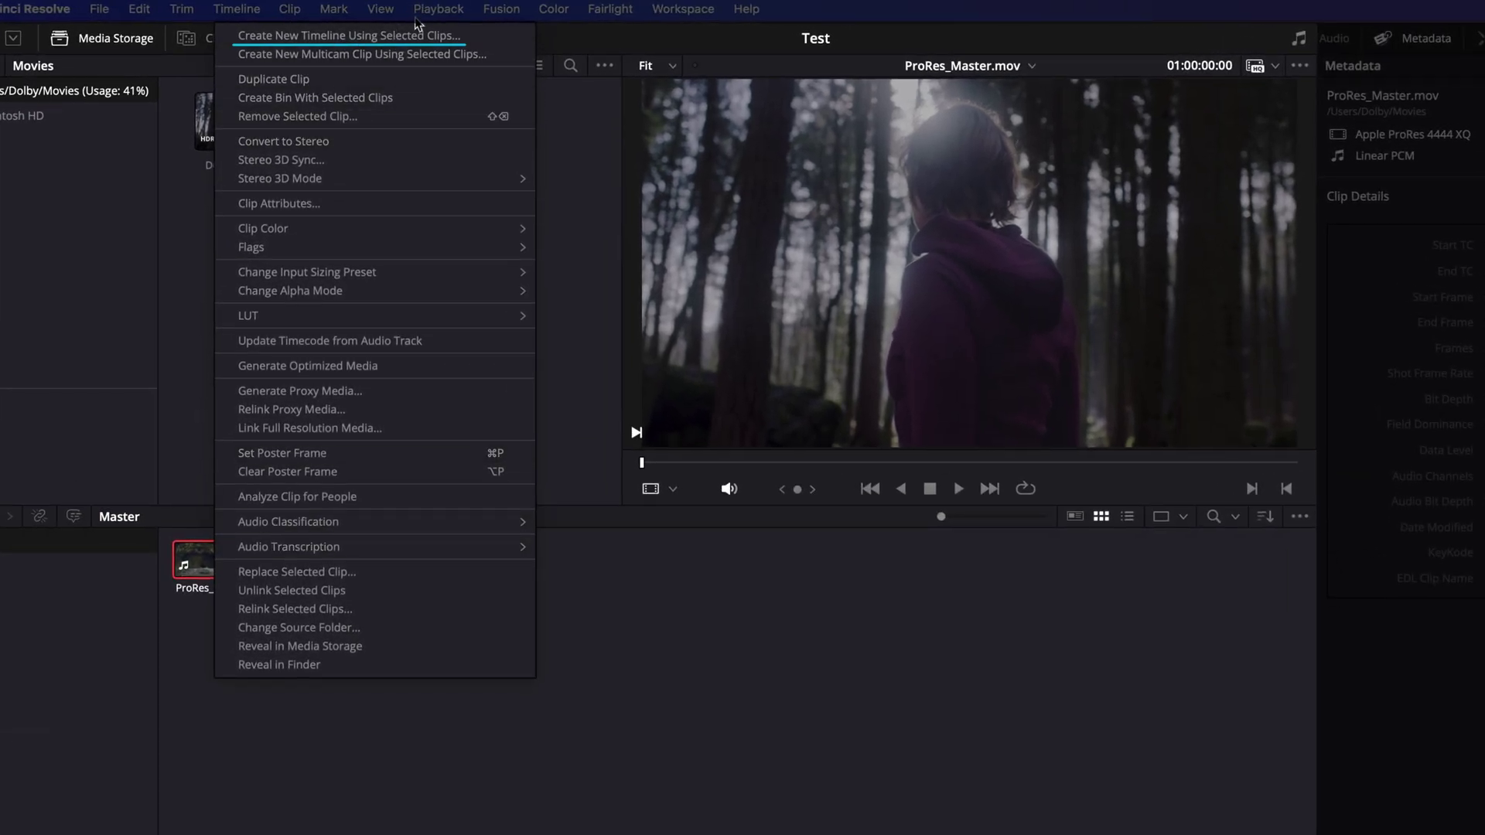
click(415, 33)
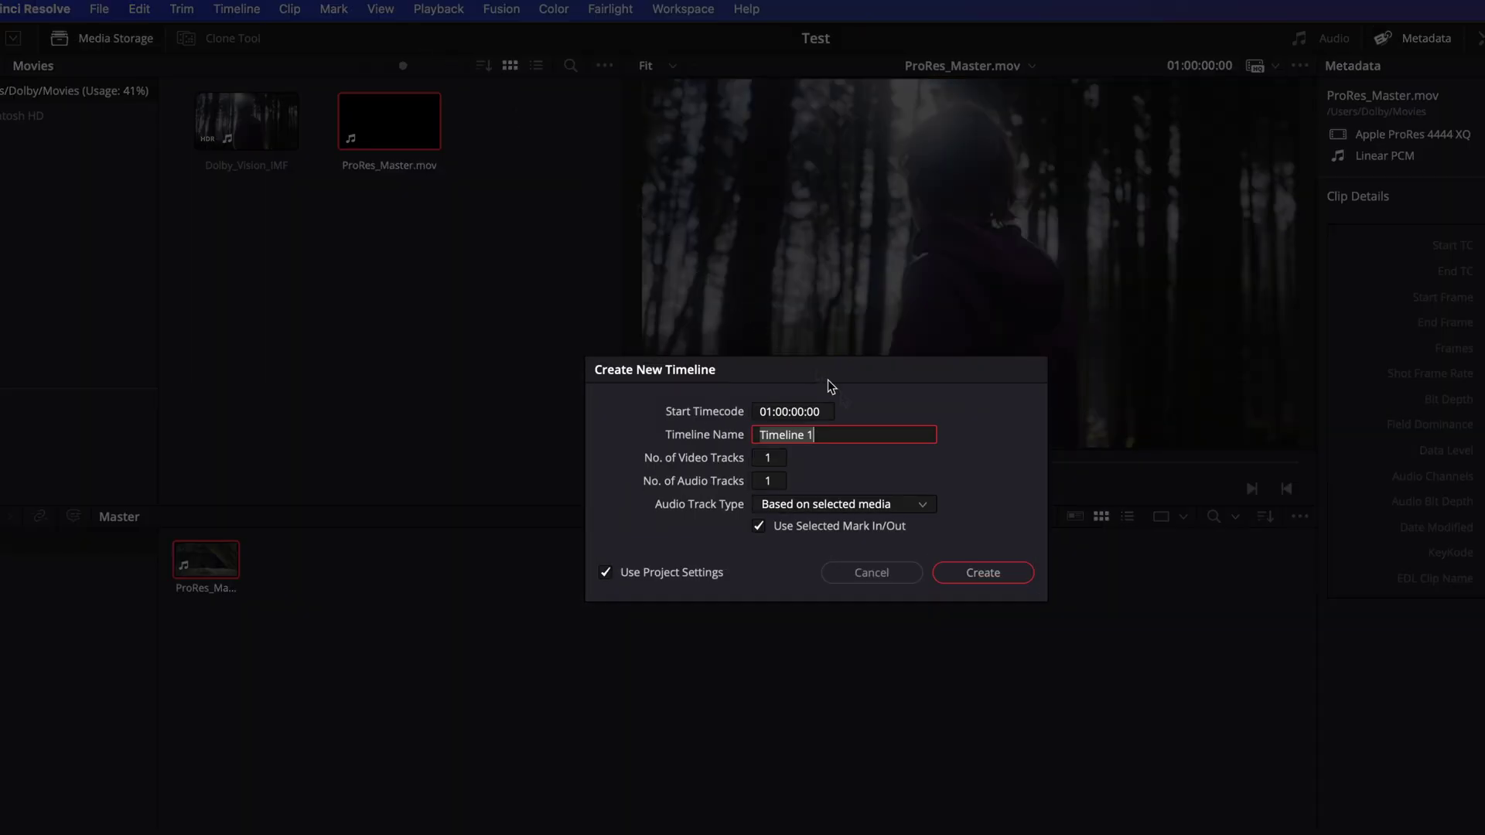
click(983, 572)
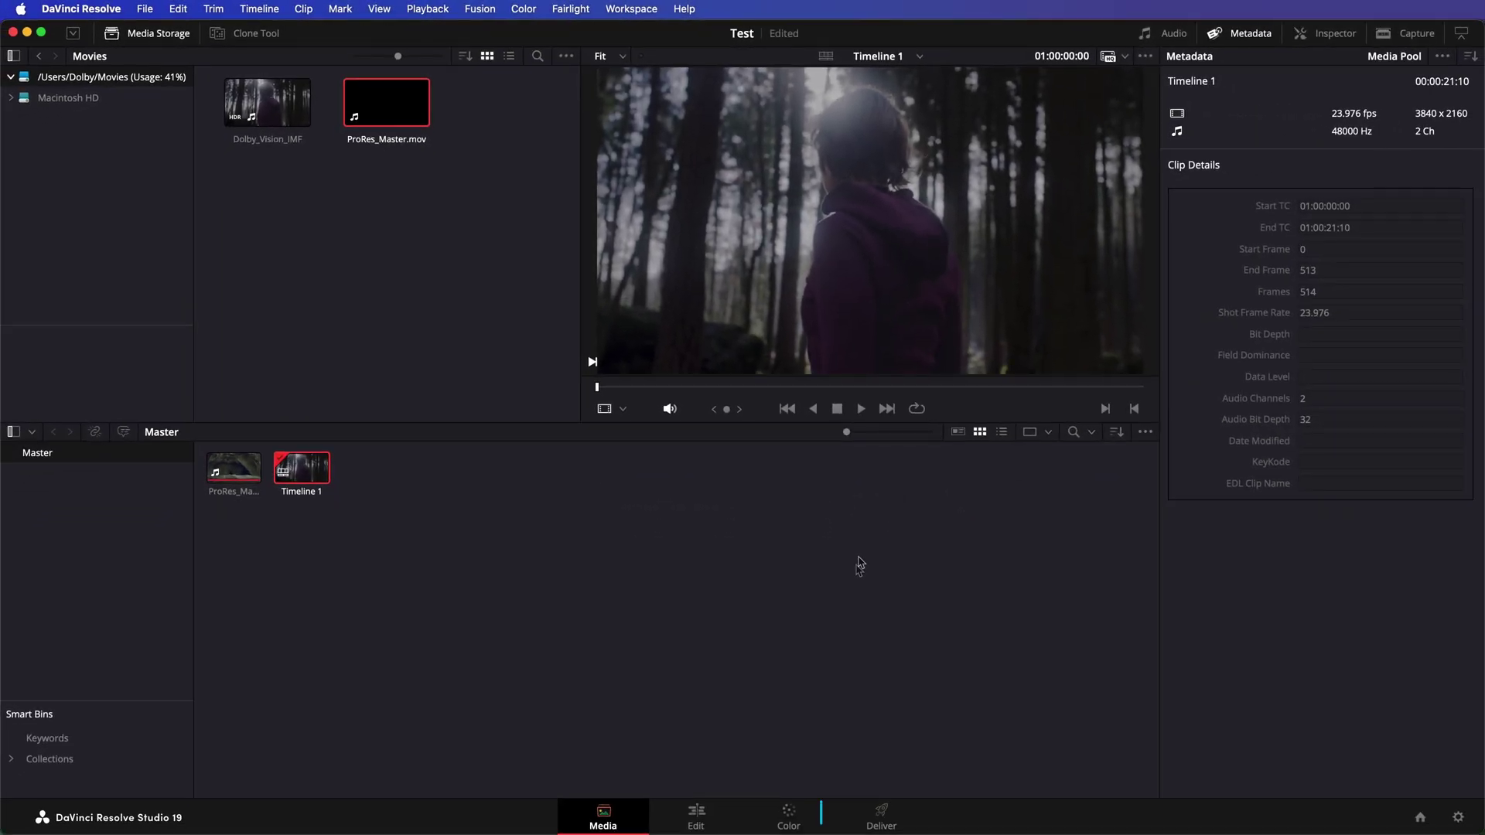
click(787, 818)
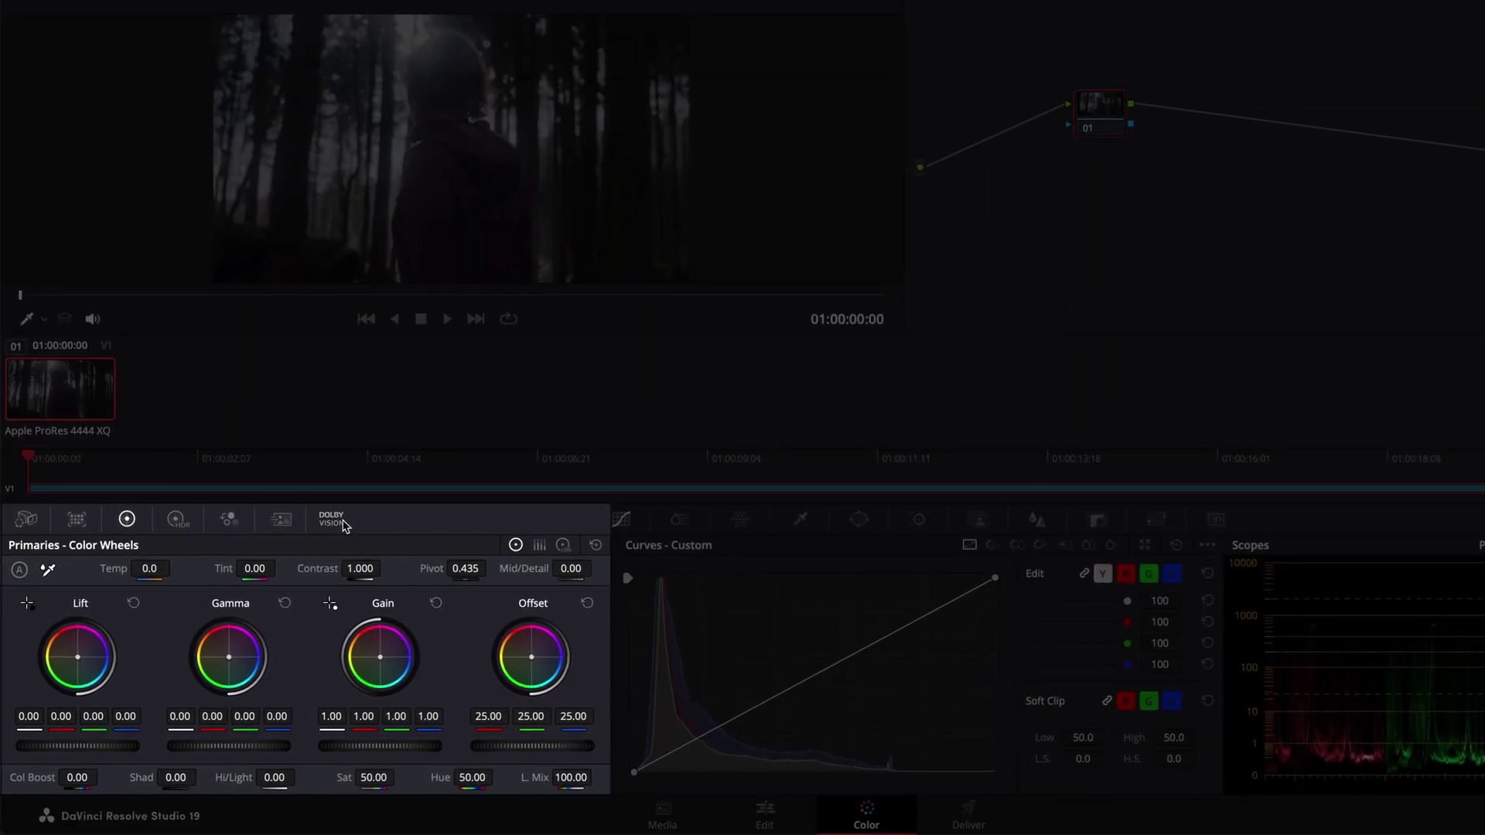
Step: Import Dolby Vision metadata from Dolby Vision XML.xml, keep Imported Metadata tone mapping, and play
click(302, 548)
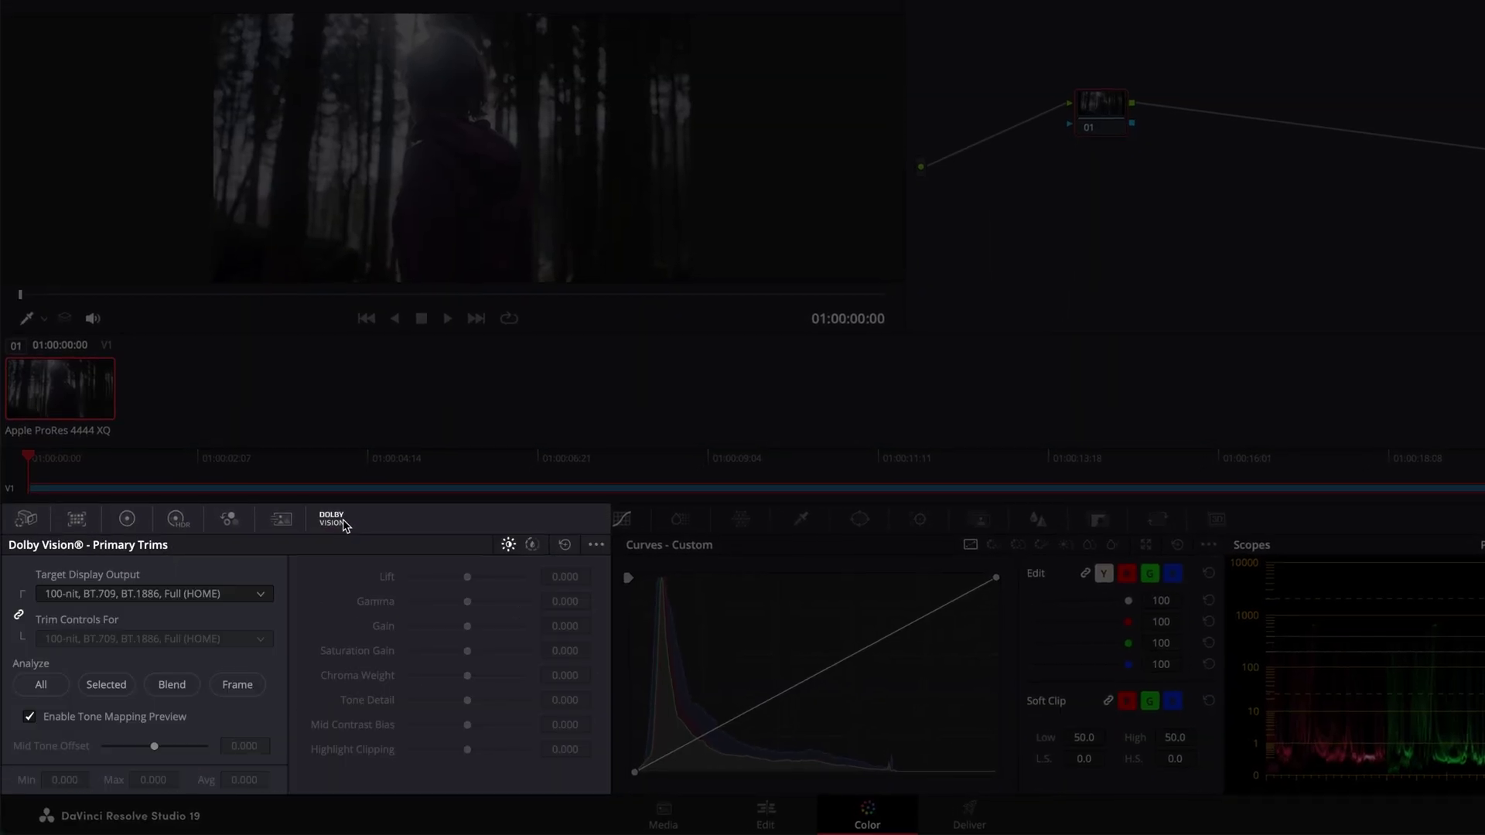
click(596, 545)
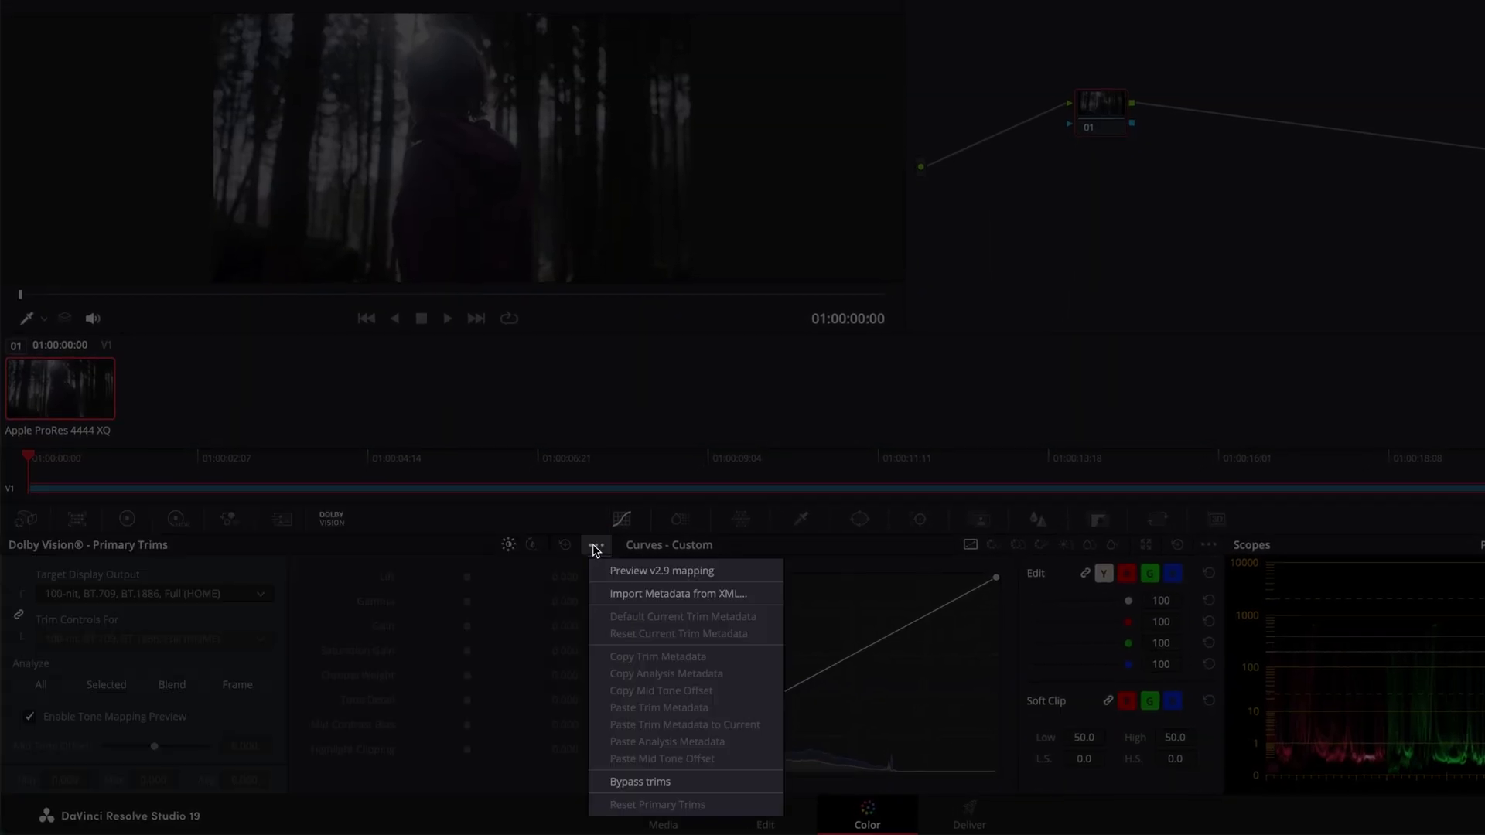
click(633, 594)
click(550, 202)
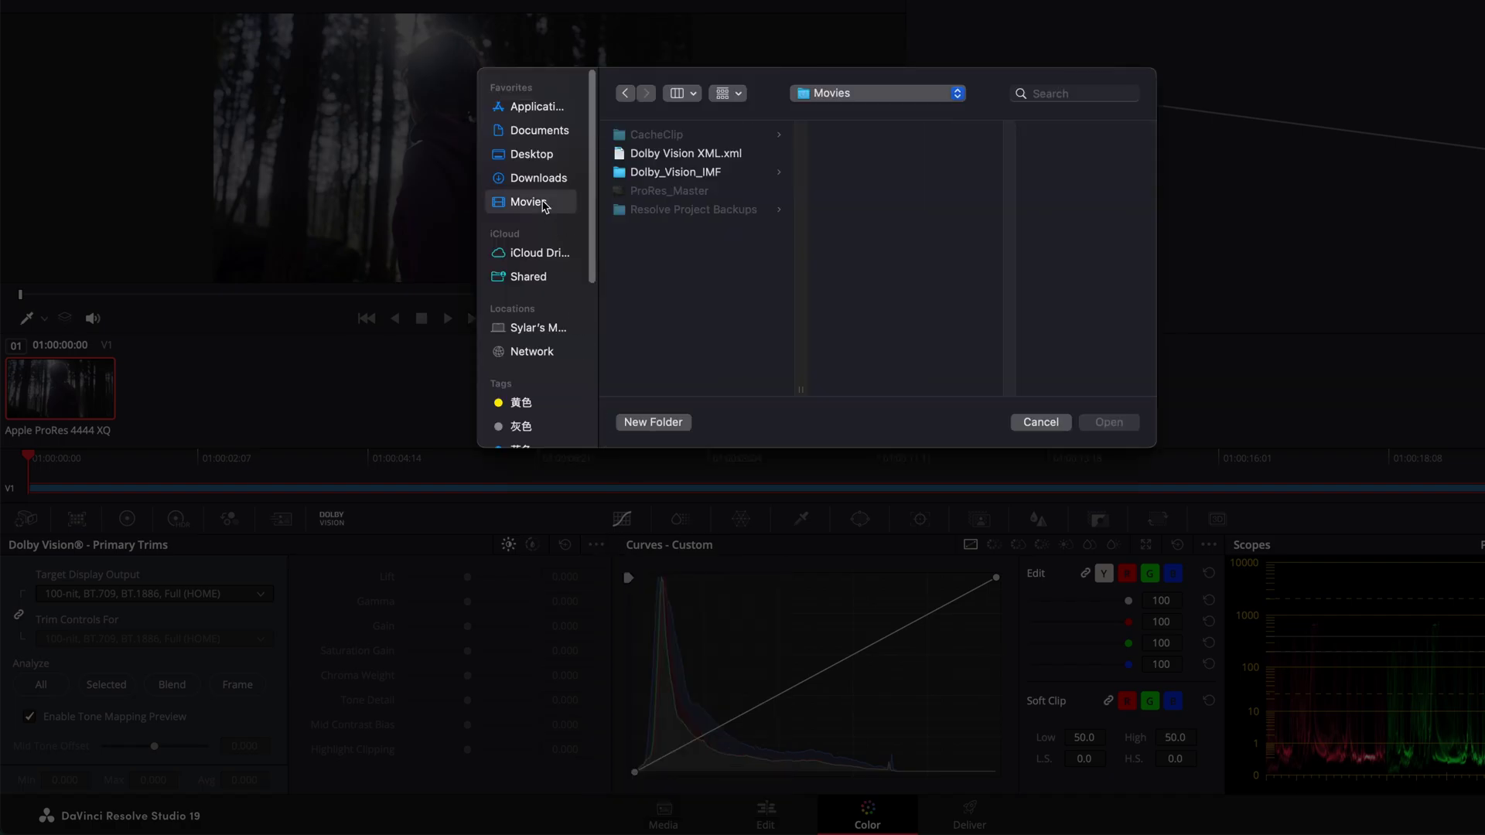
click(694, 159)
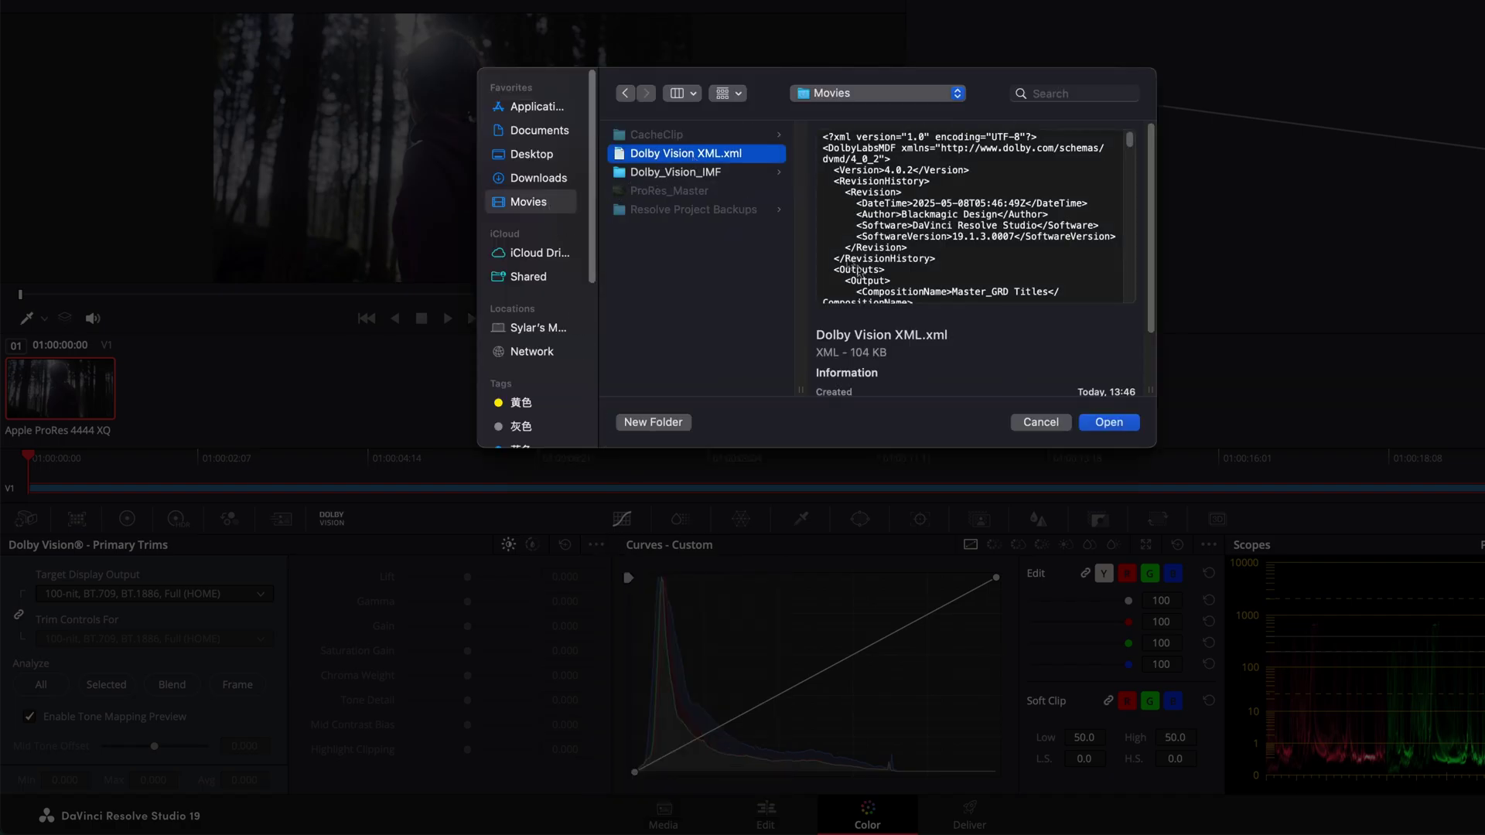
click(1111, 425)
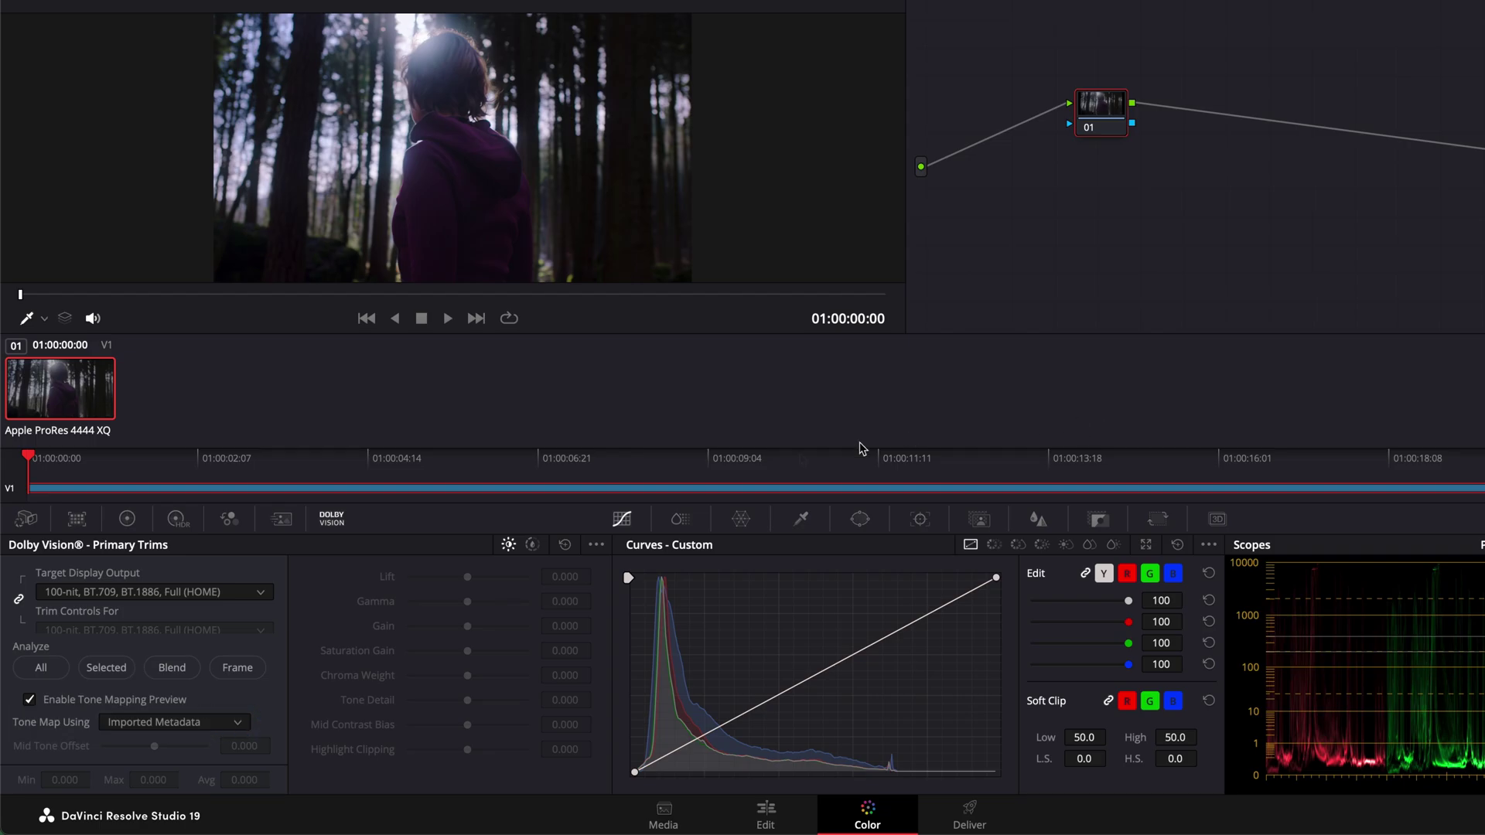
click(236, 721)
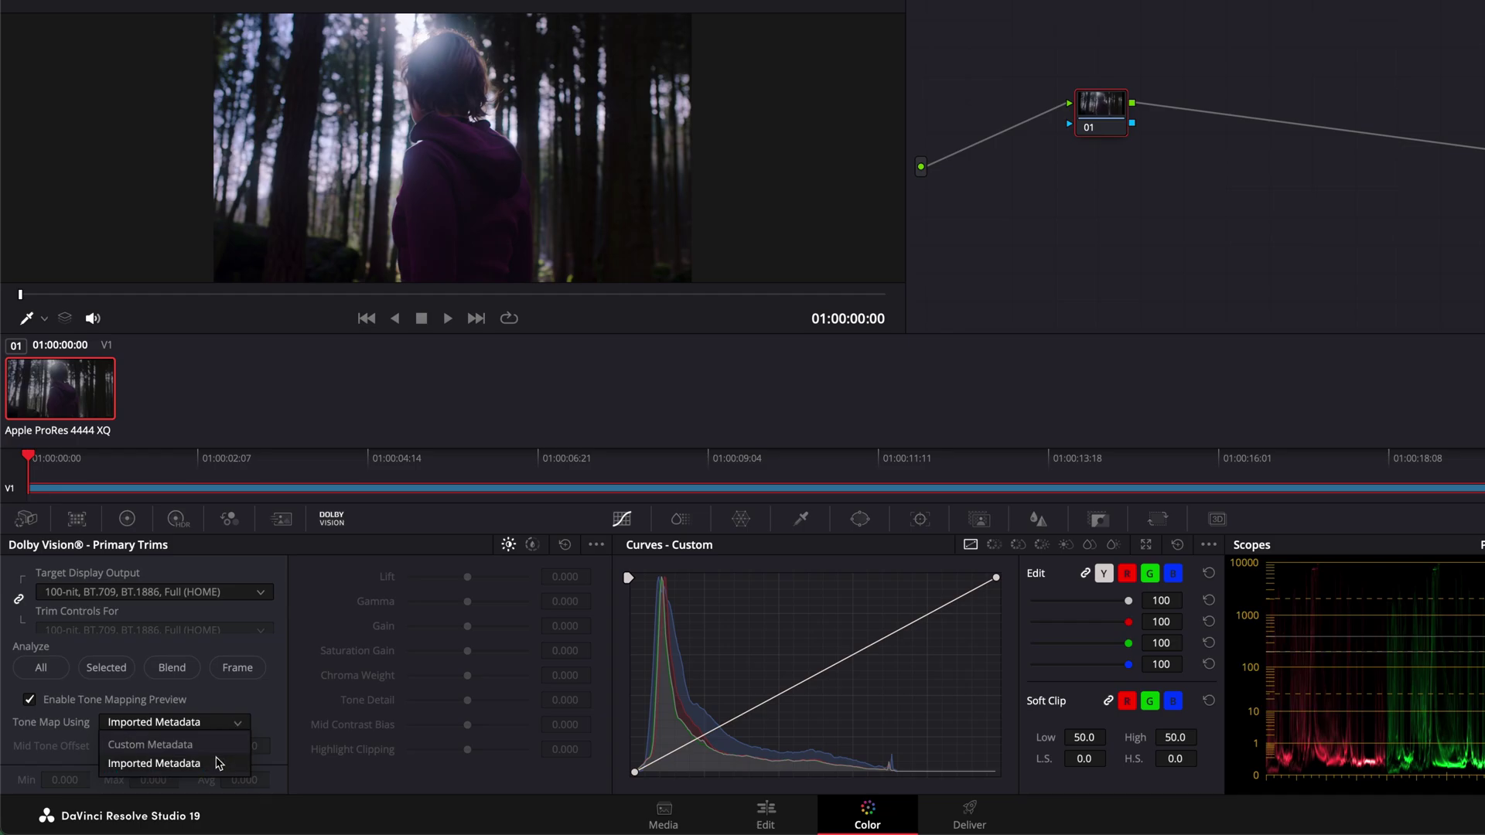
click(218, 763)
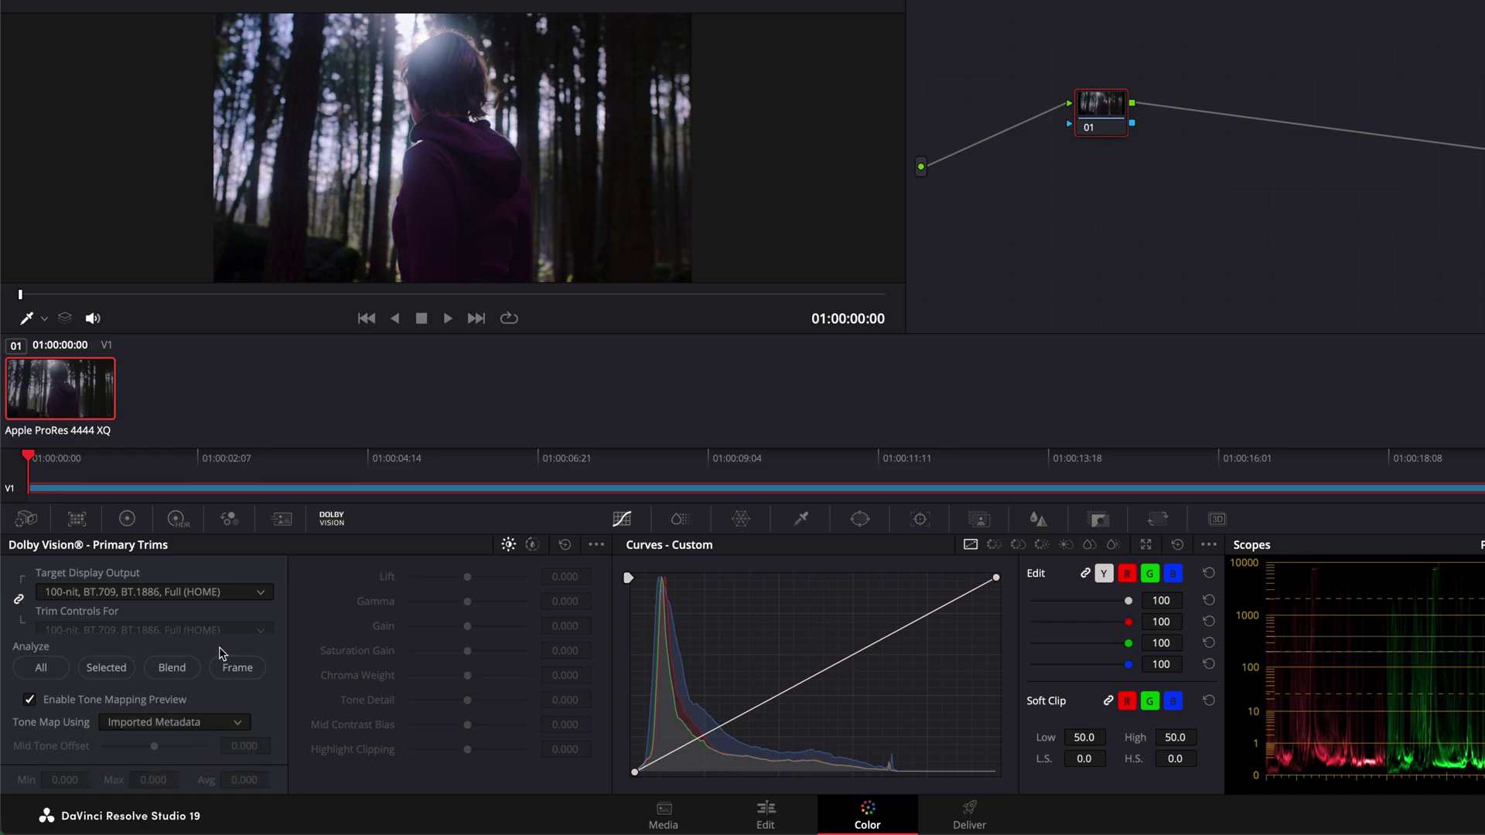
key(space)
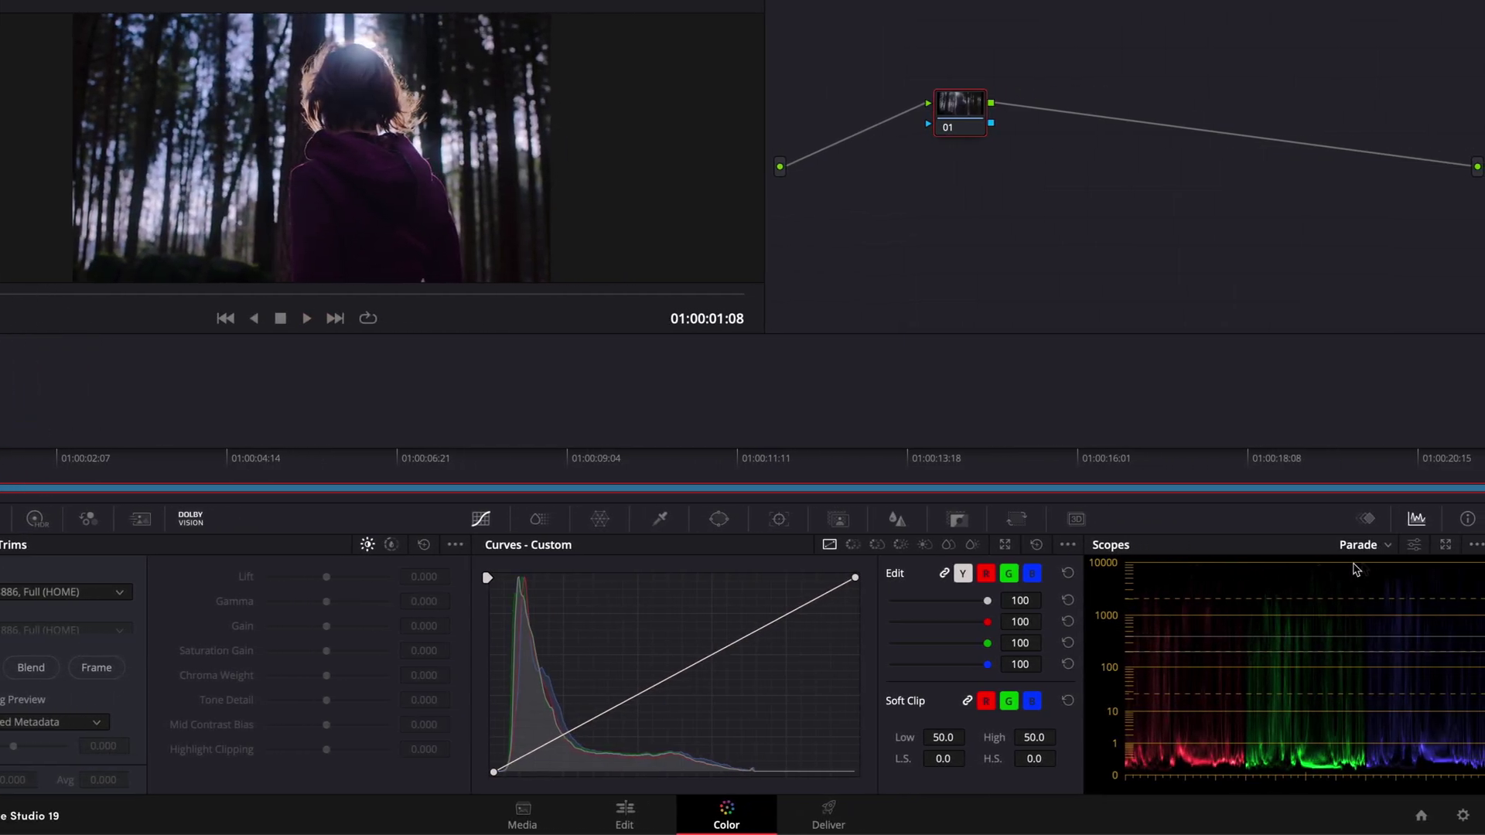
Step: Set the waveform scope to a 10-bit scale and review the waterfall shot near 01:00:07
click(1476, 545)
mouse_move(1455, 571)
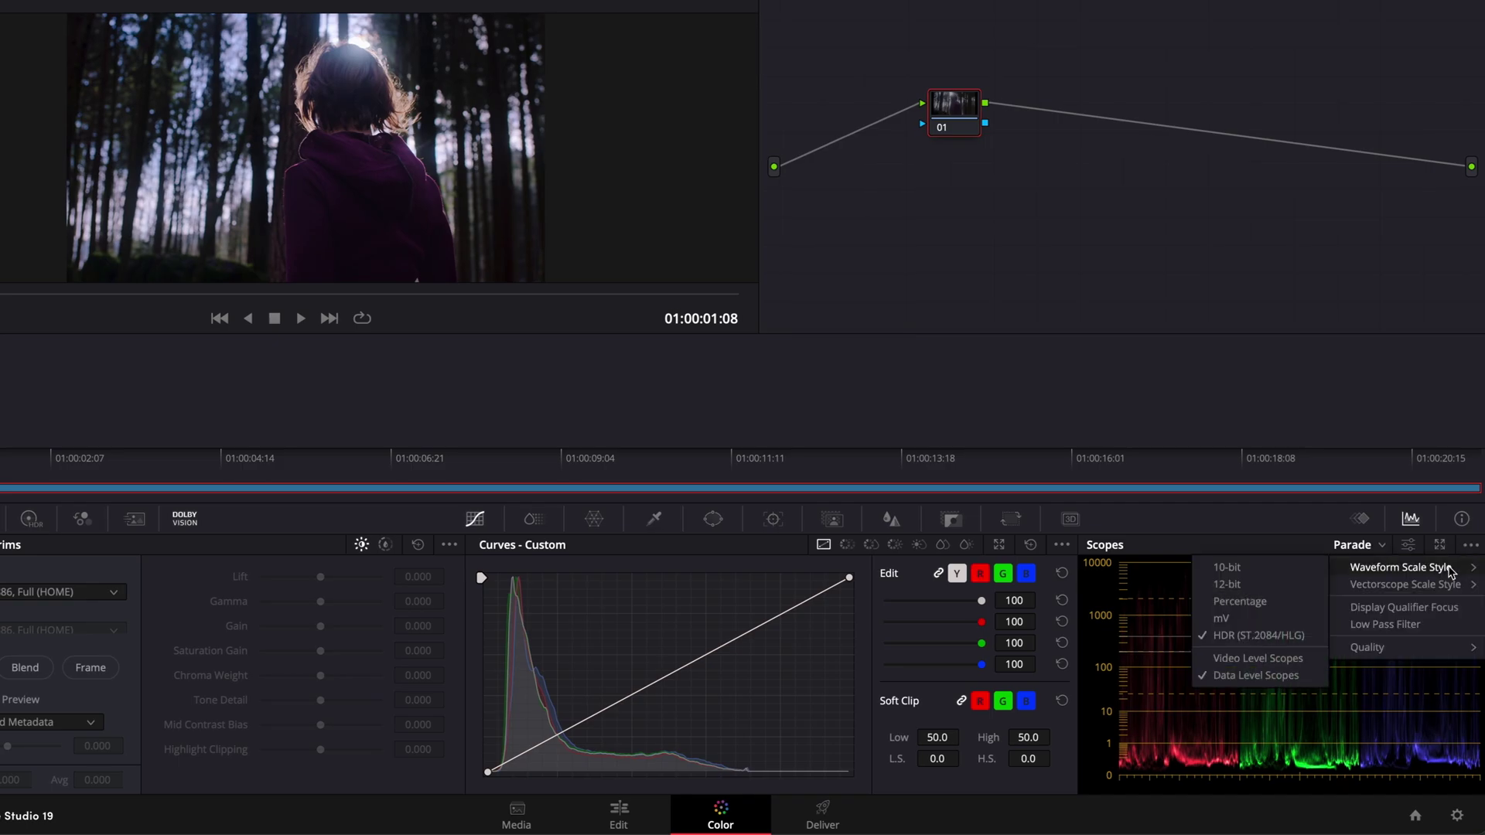
click(1286, 571)
key(space)
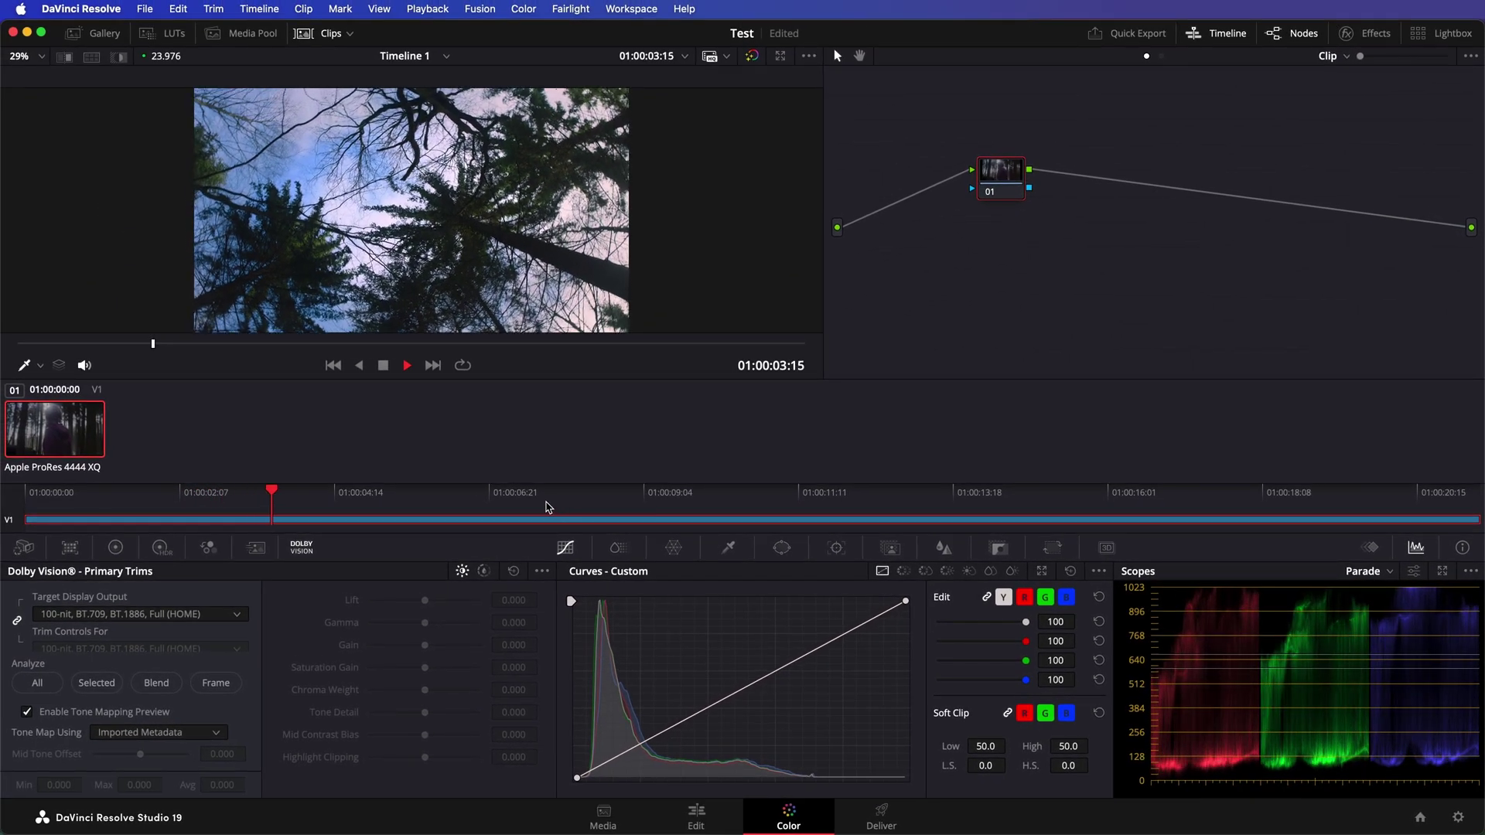
click(547, 501)
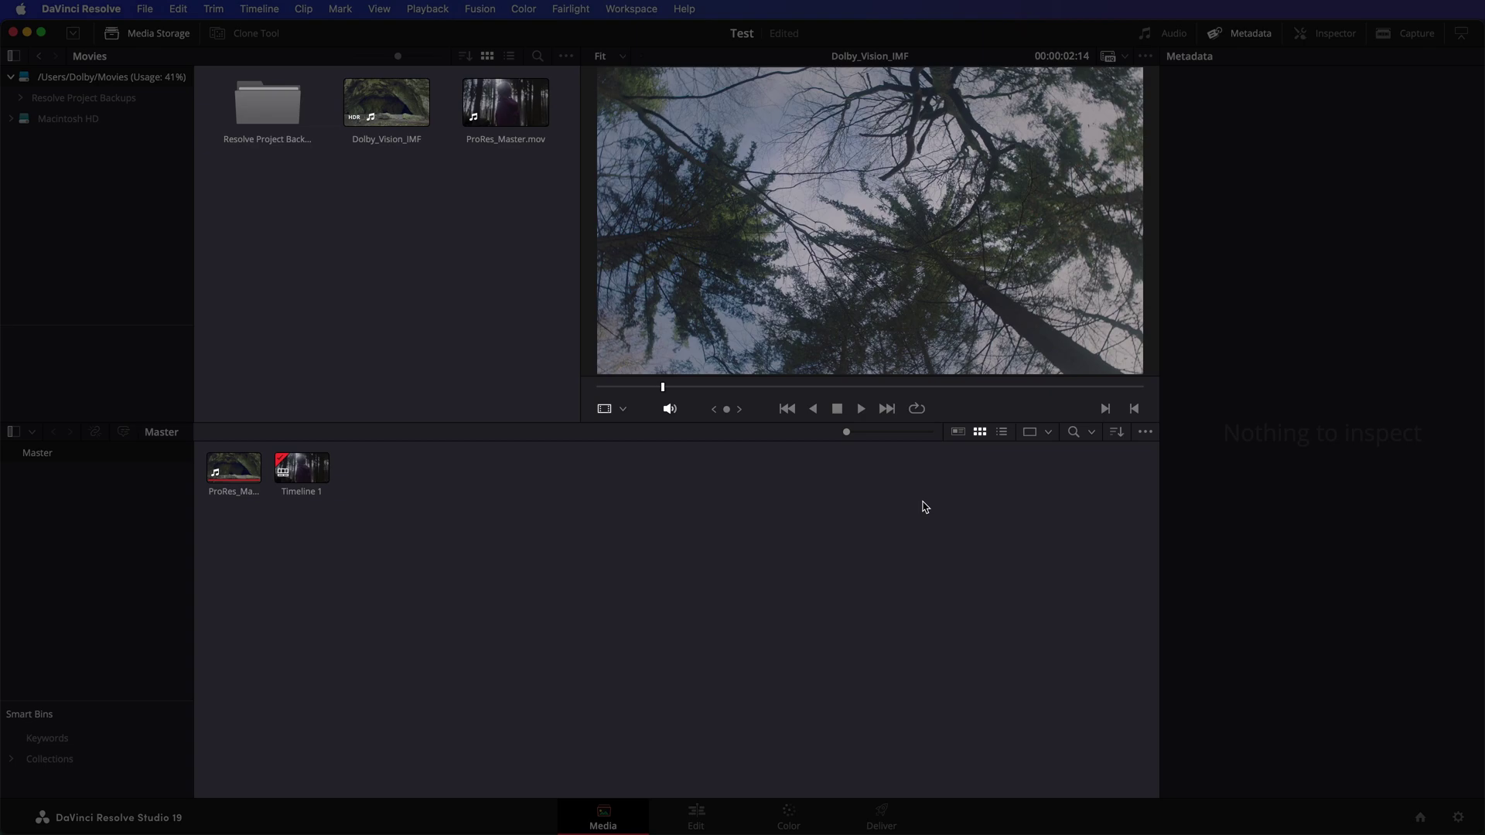
Step: Import the Dolby_Vision_IMF package and create a timeline named IMF from its composition playlist
drag(402, 120, 456, 502)
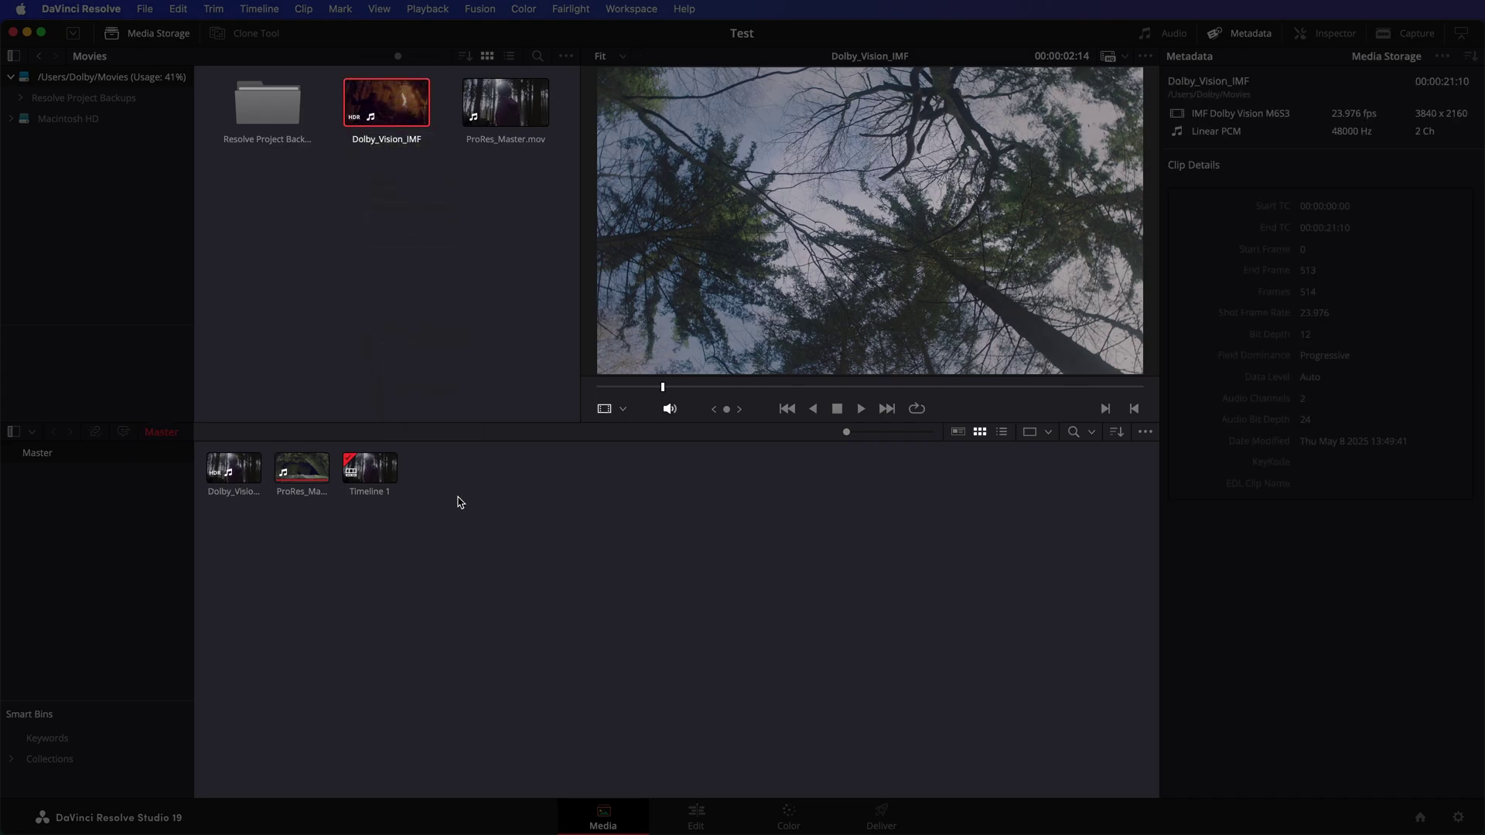
right_click(239, 468)
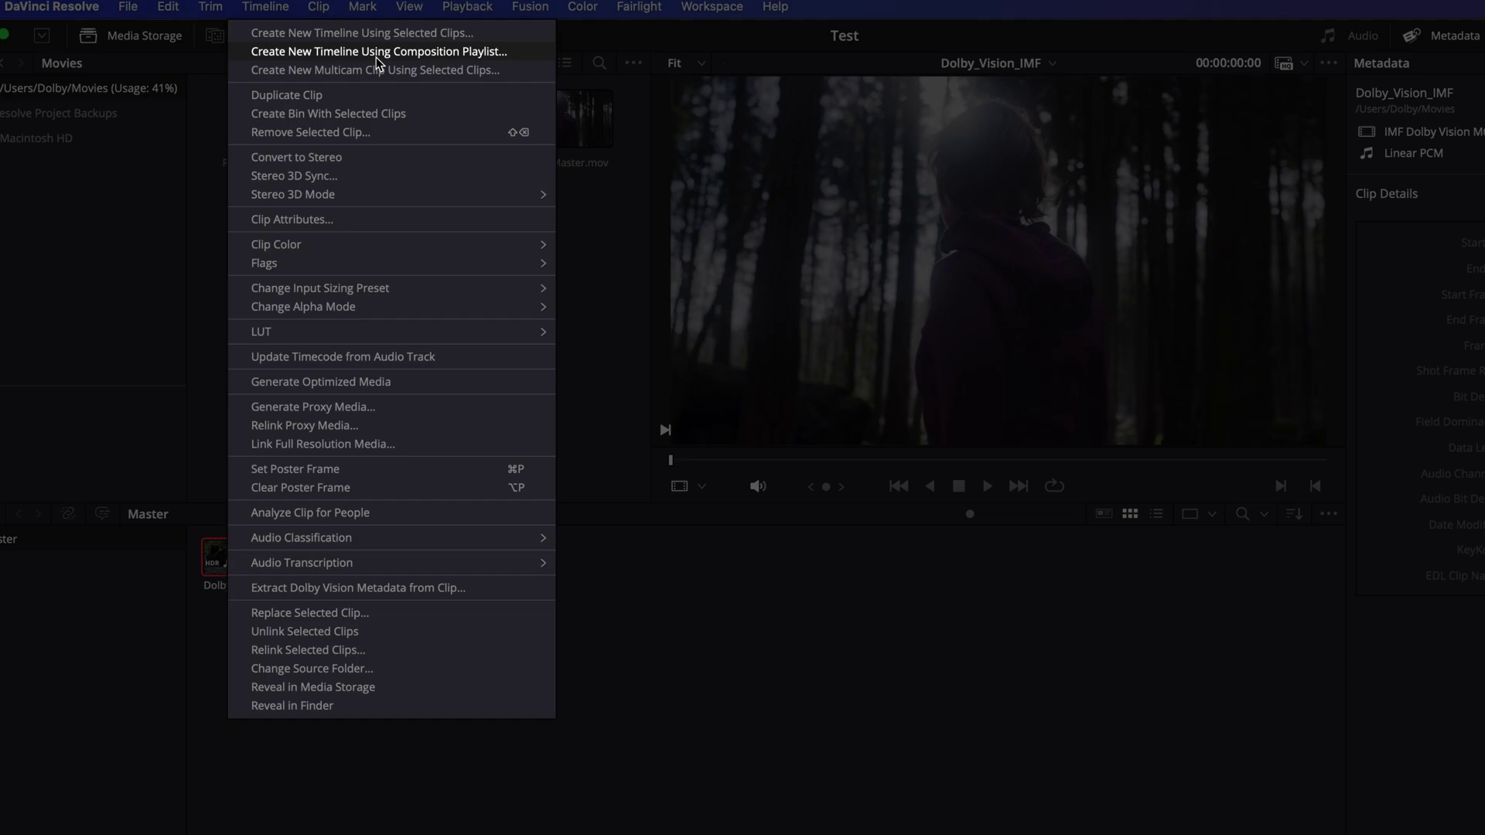
click(376, 57)
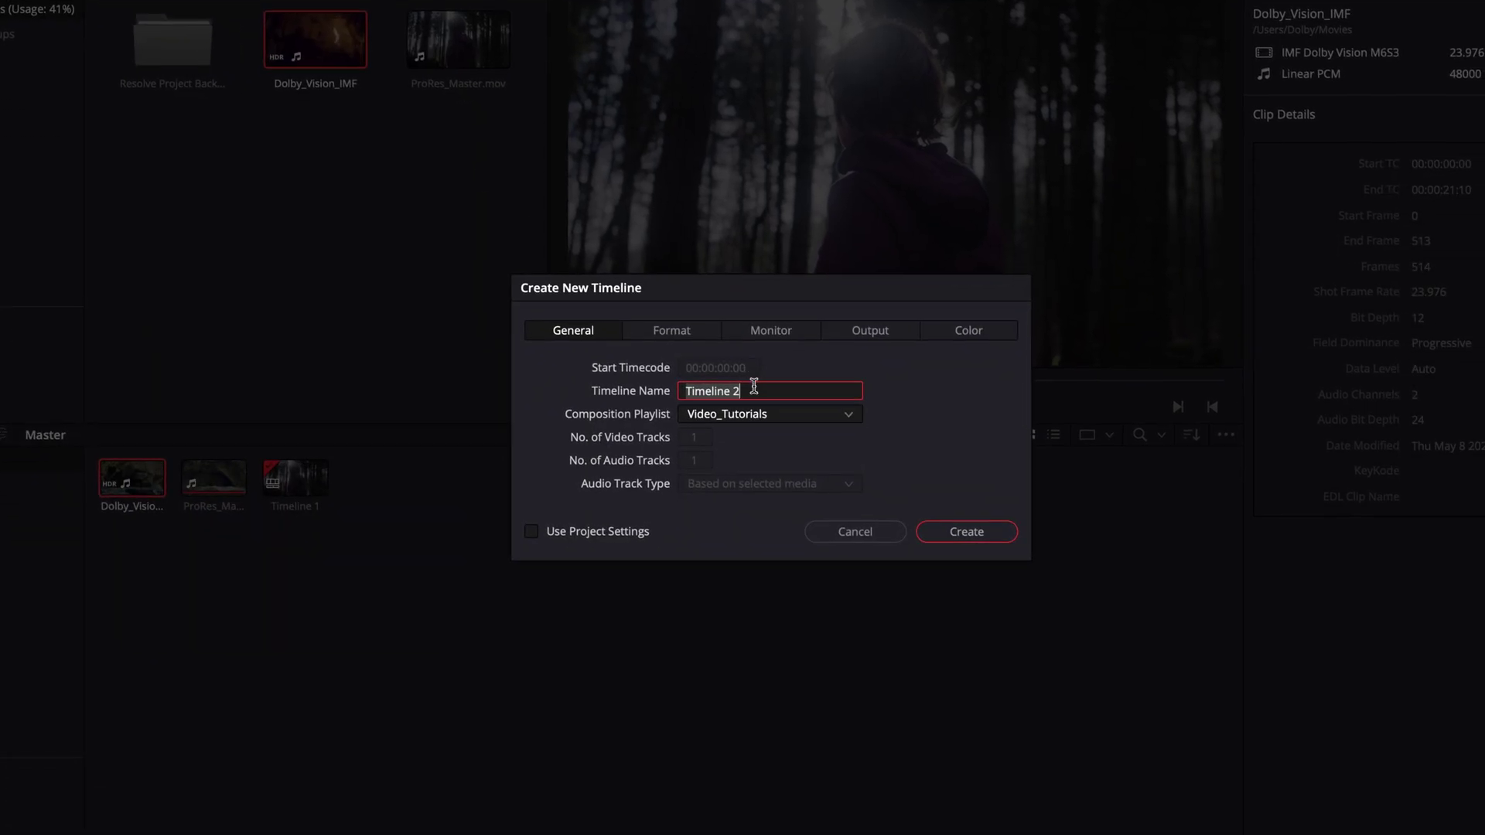
text(IMF)
click(957, 530)
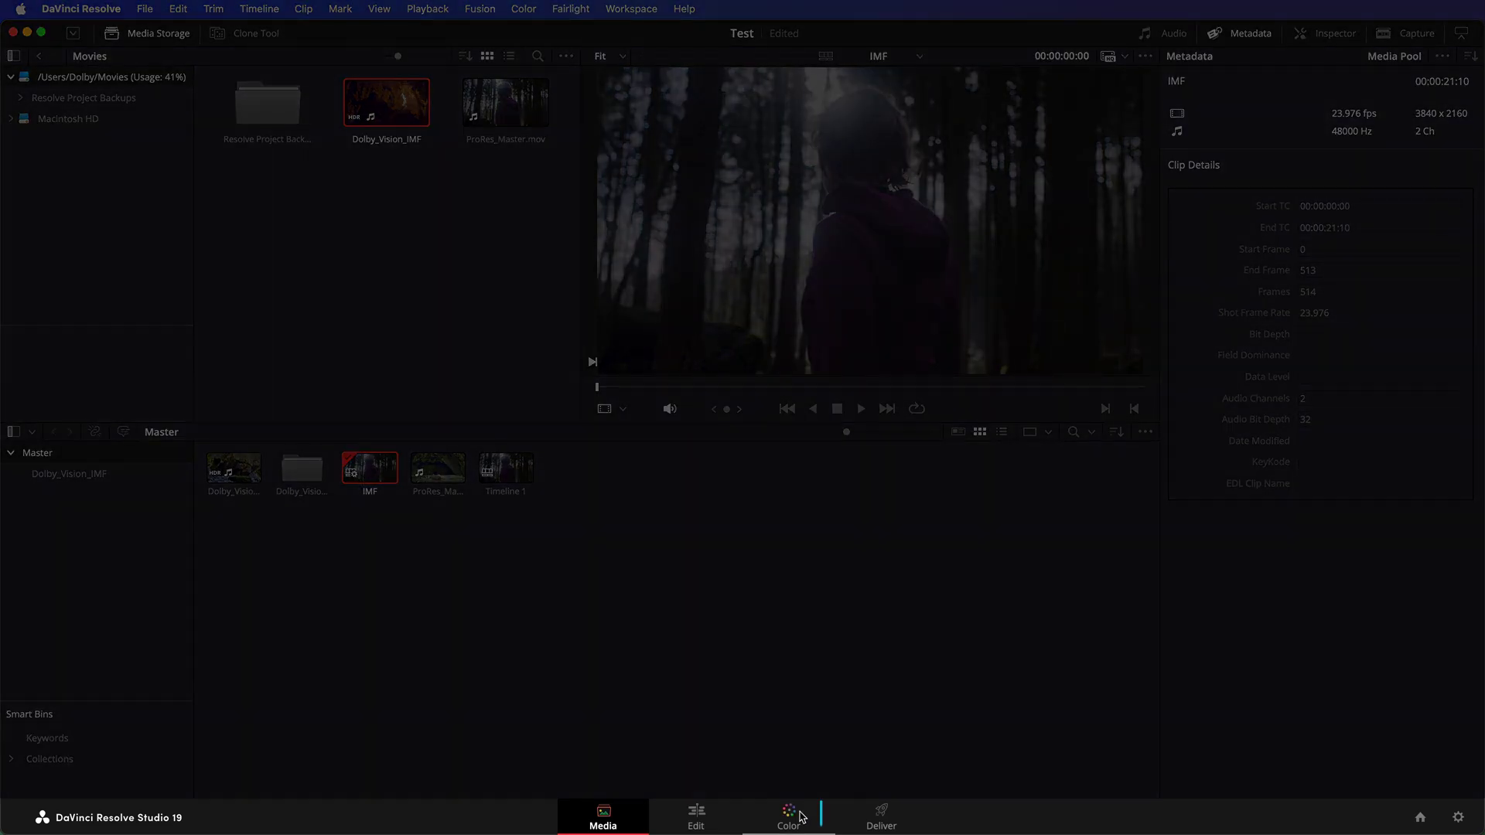
Step: Show the IMF timeline on the Color page with Tone Map Using set to Original Metadata
click(801, 816)
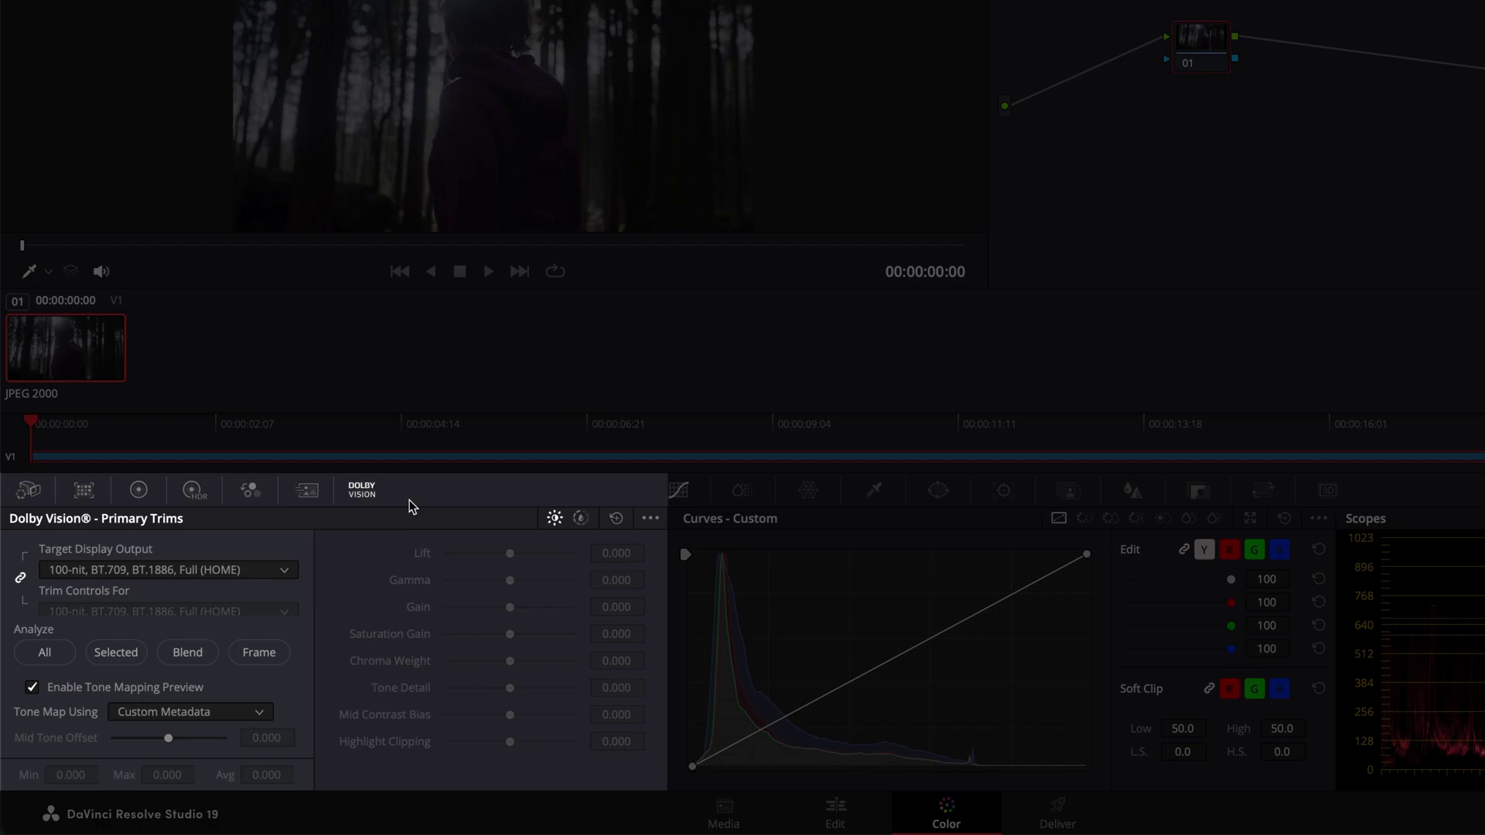
click(261, 713)
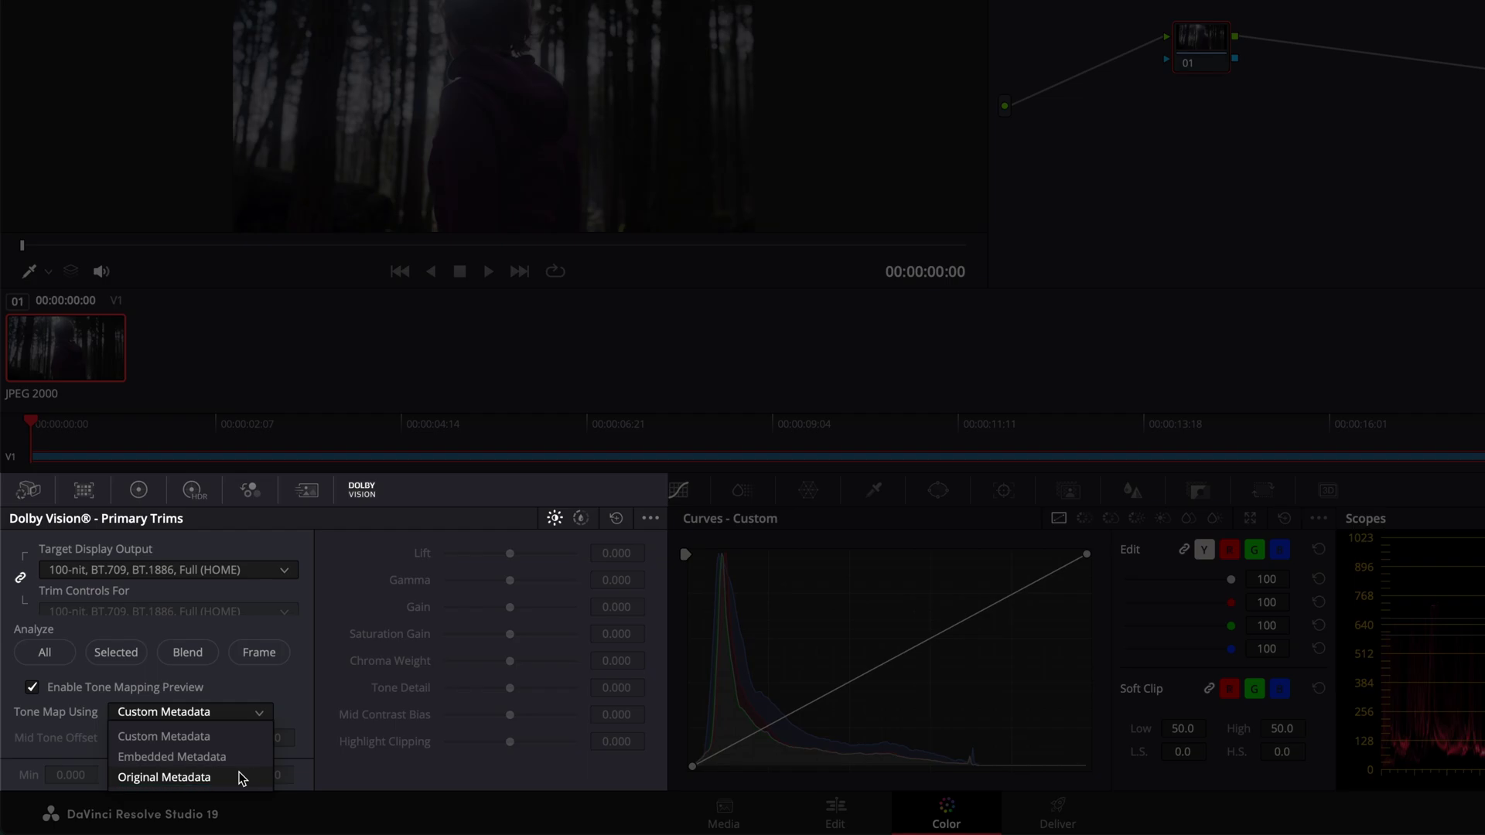
click(241, 777)
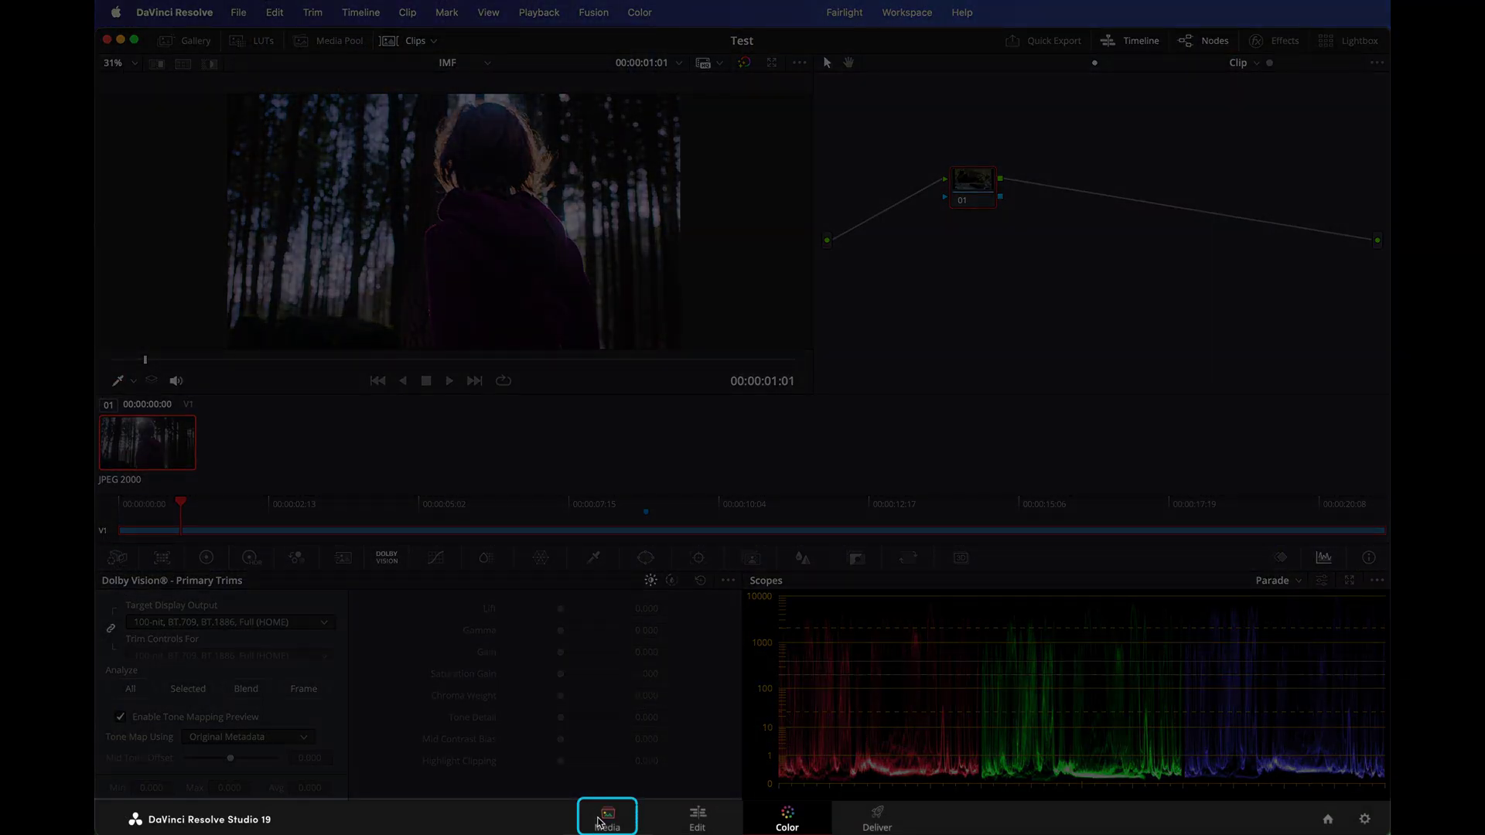
Step: Import New_Shot_1.mov and insert it into the IMF timeline at Marker 1, then go to Color
click(599, 821)
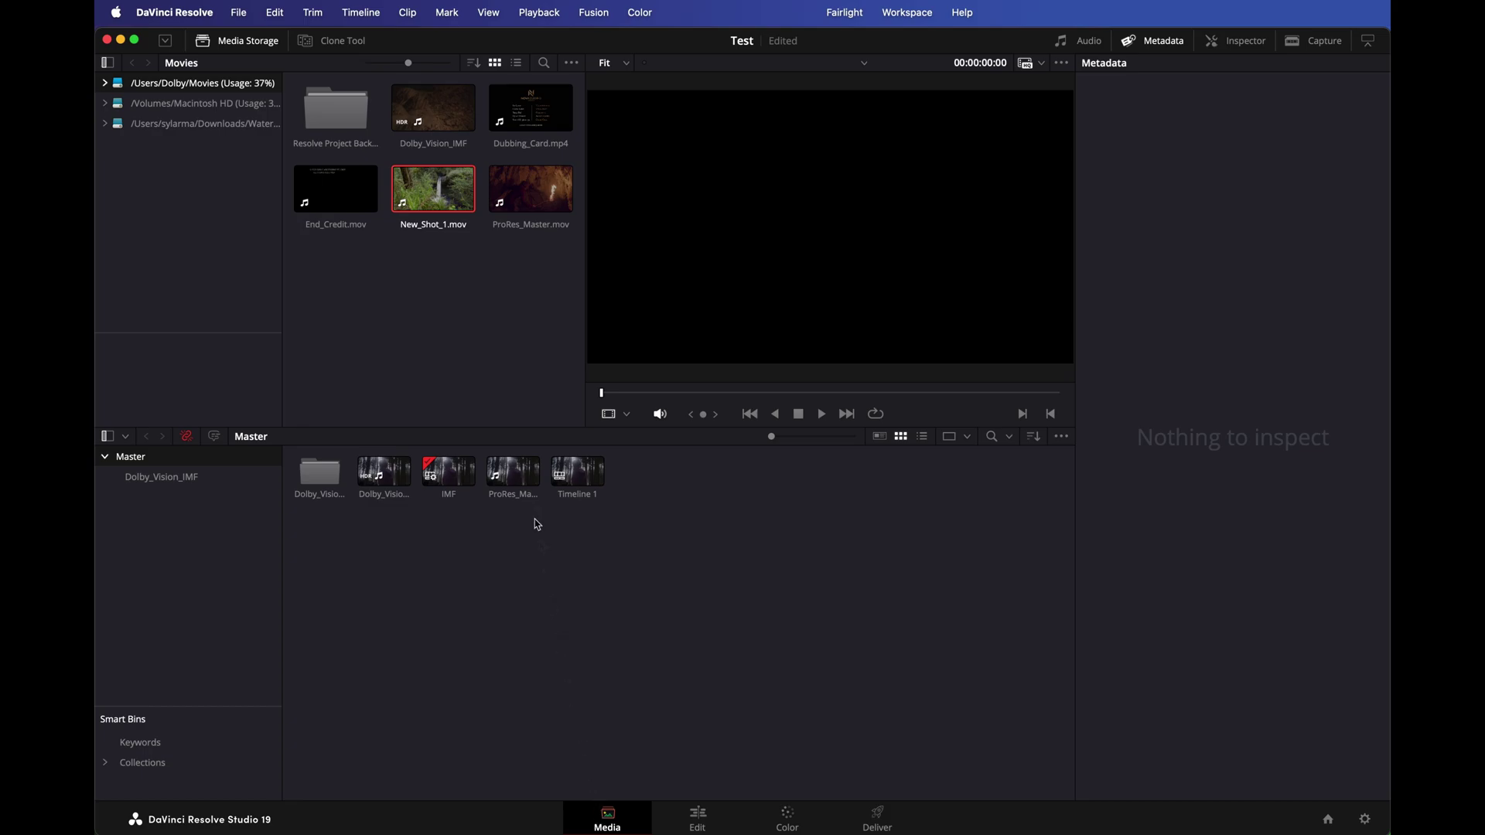
drag(435, 203, 690, 506)
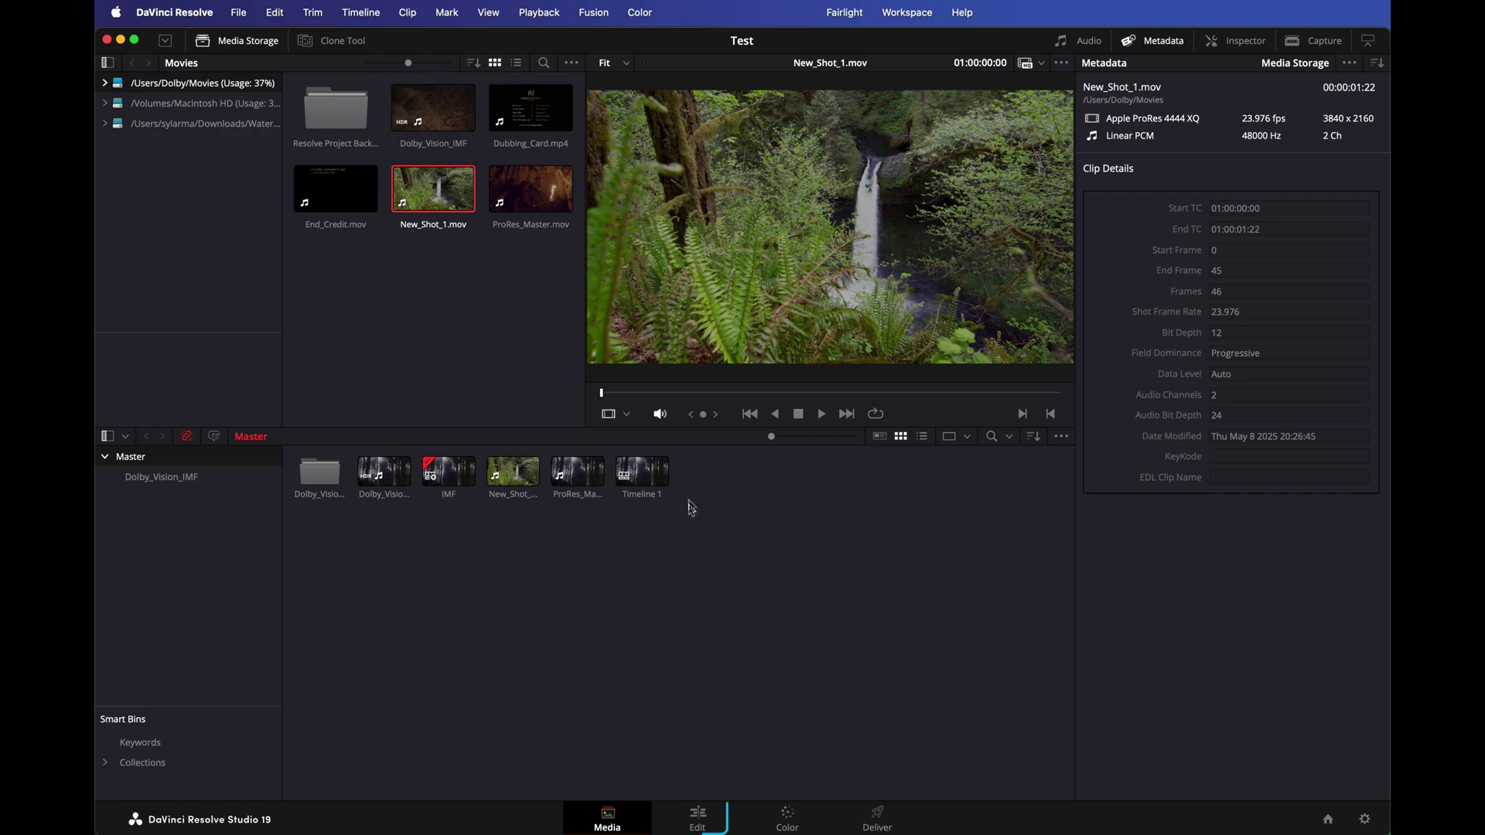
click(700, 815)
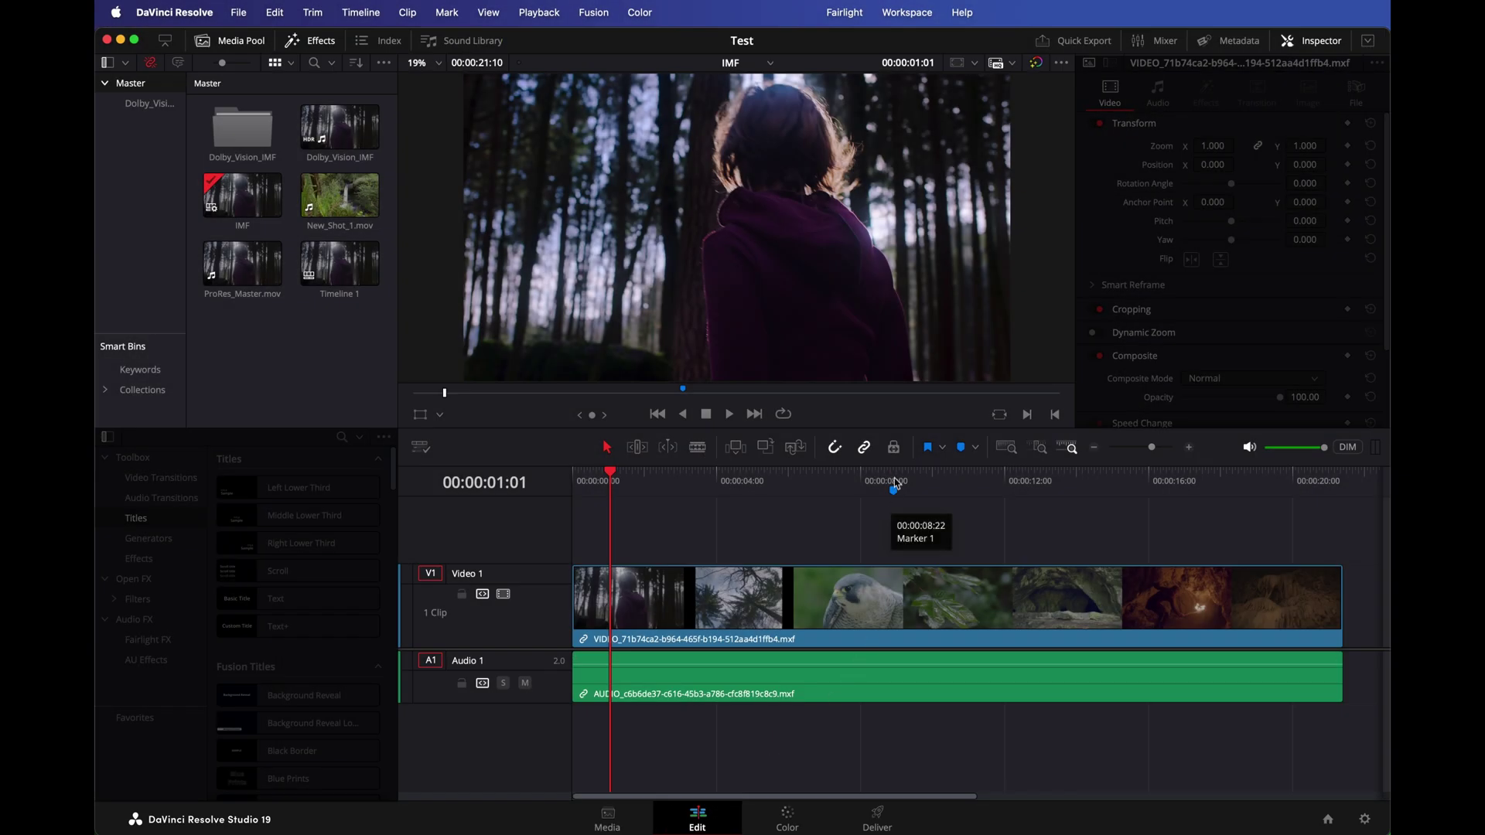
click(894, 487)
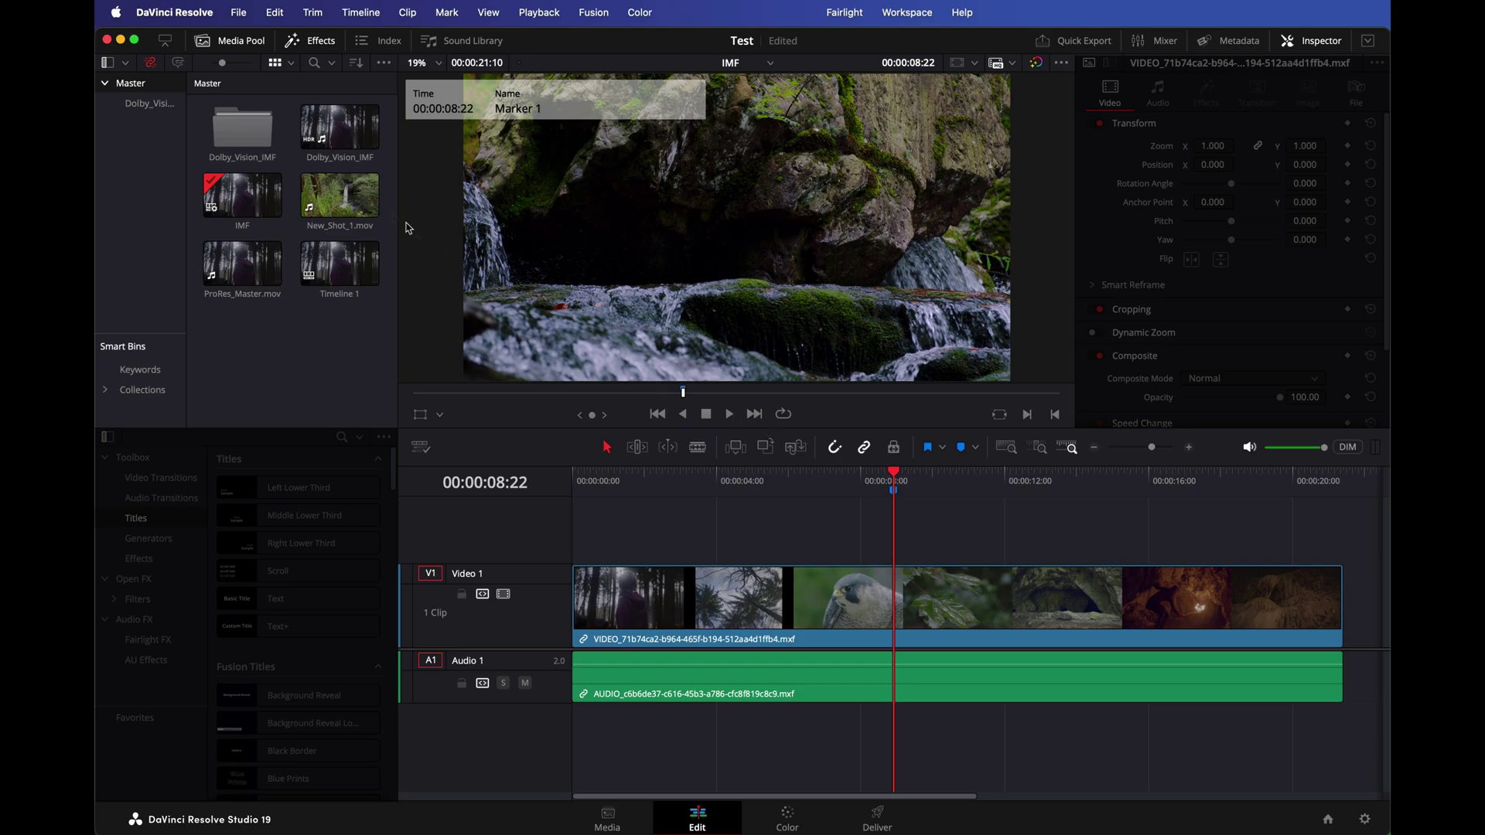
click(340, 195)
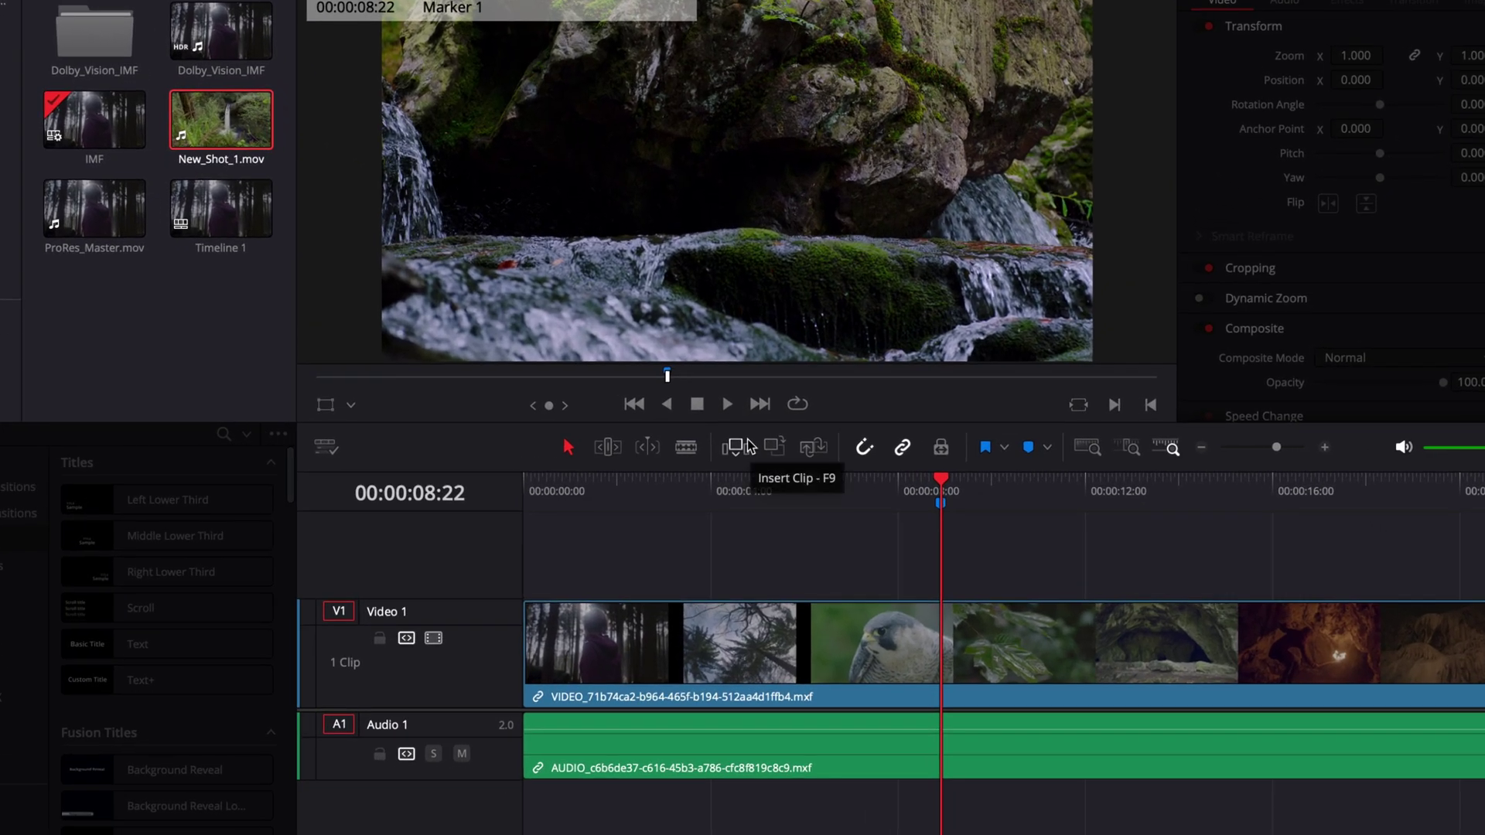
click(746, 447)
key(Right)
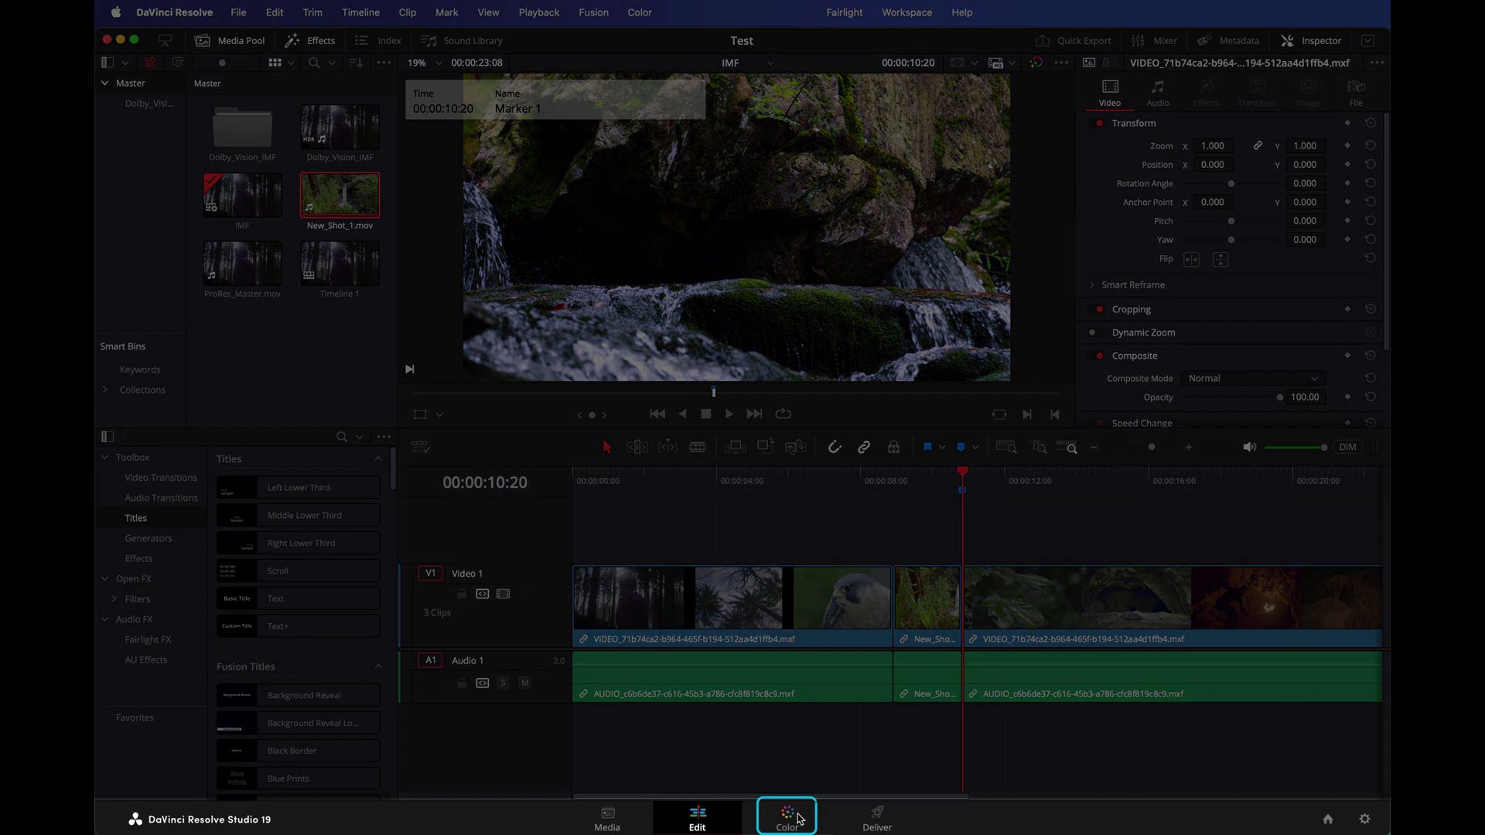
click(799, 818)
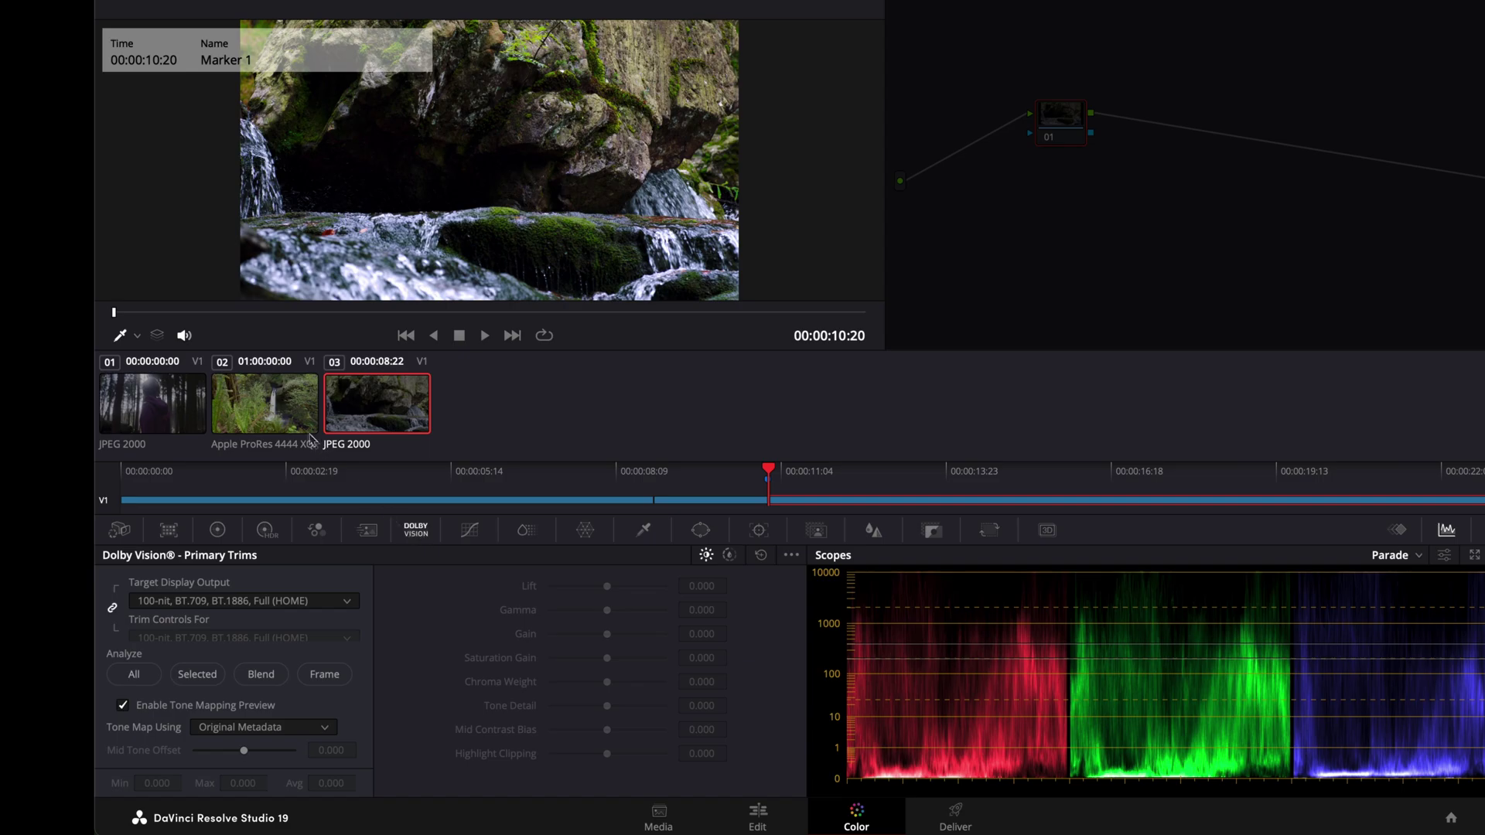
Step: Import New_Shot_1_XML.xml metadata onto clip 02, keep Imported Metadata tone mapping, and play it
click(306, 429)
click(790, 555)
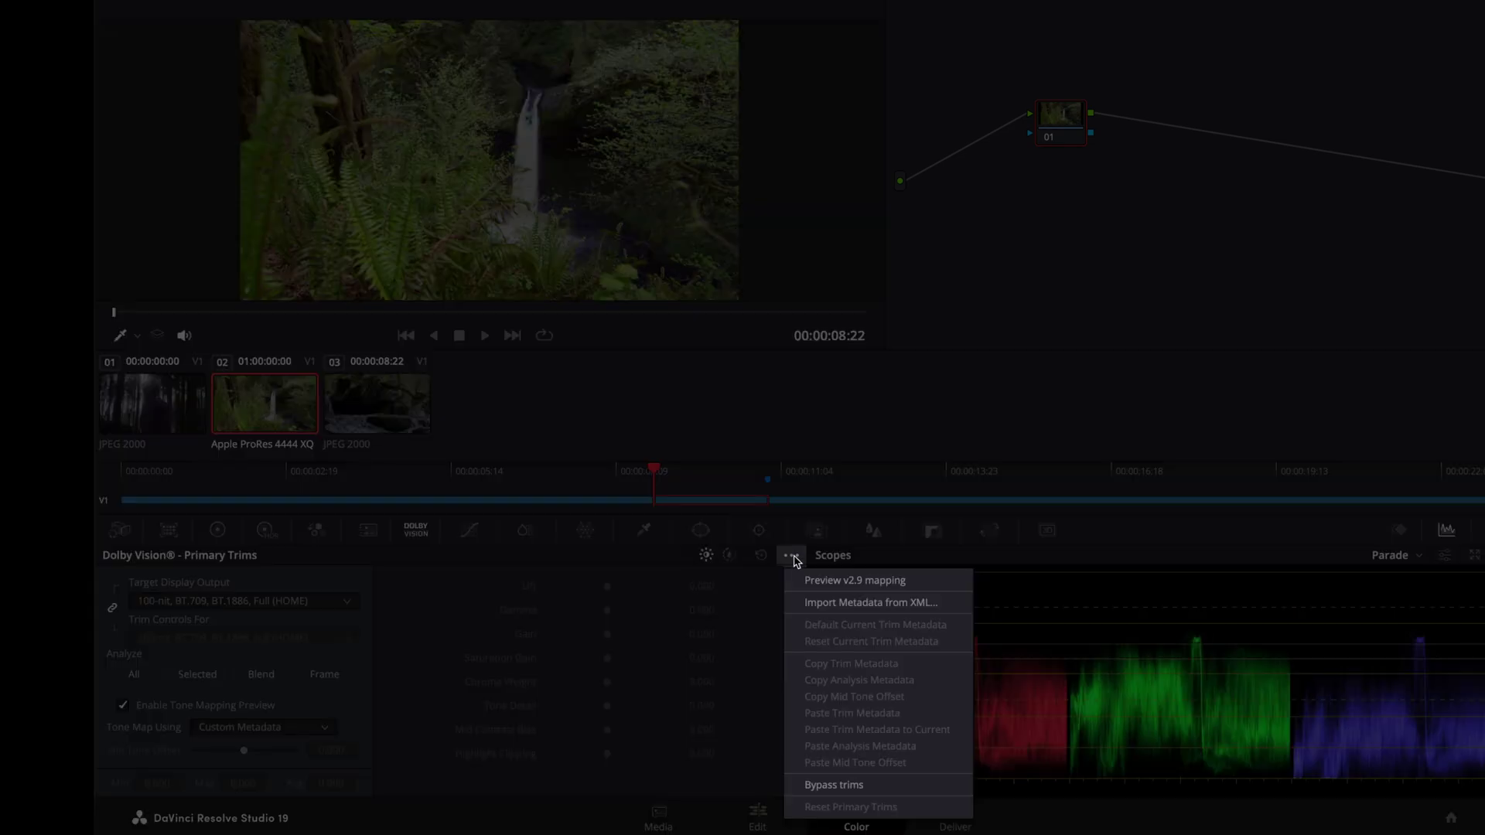
click(831, 602)
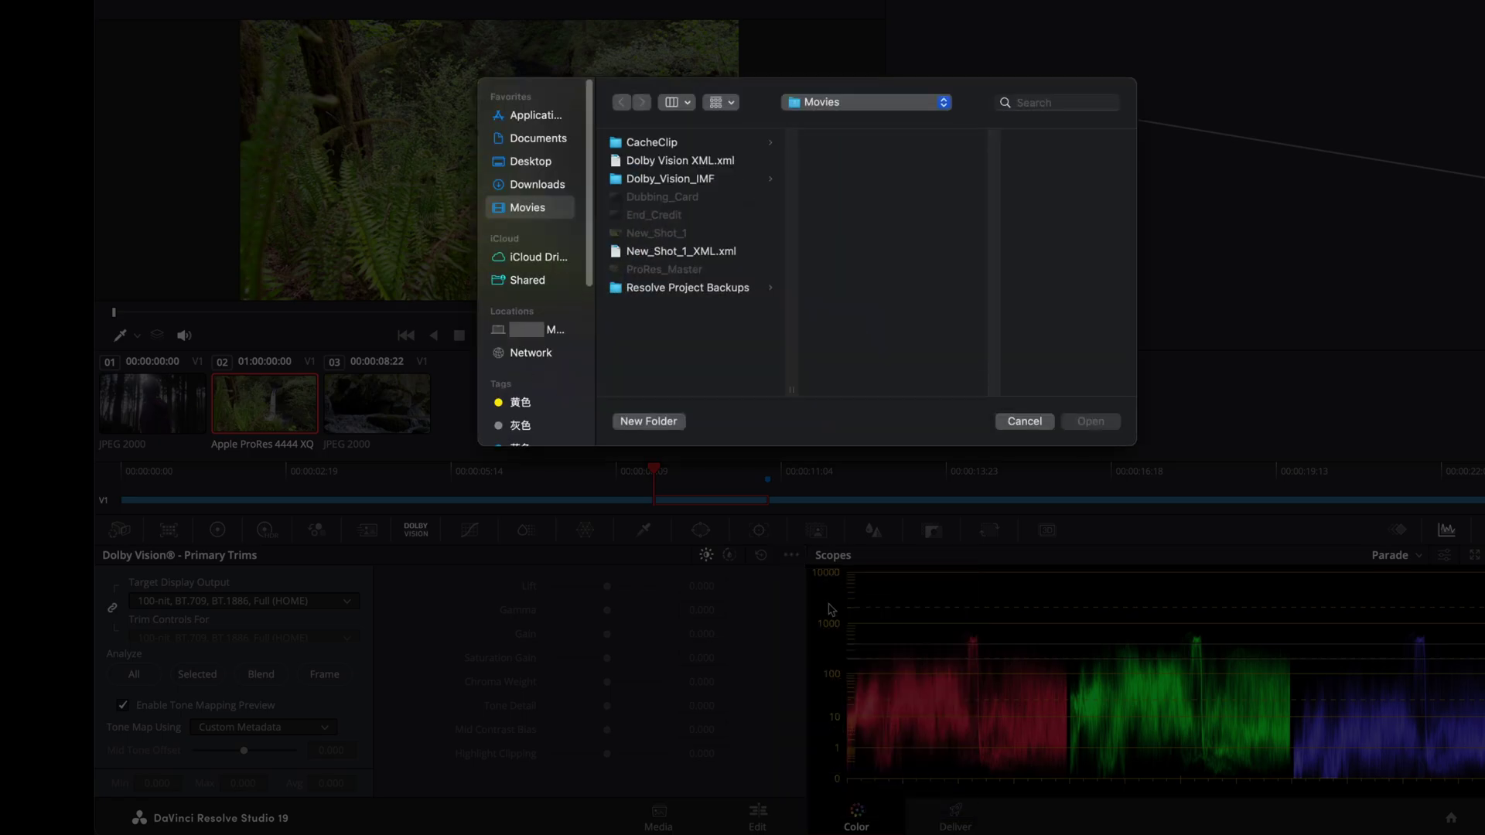
click(711, 259)
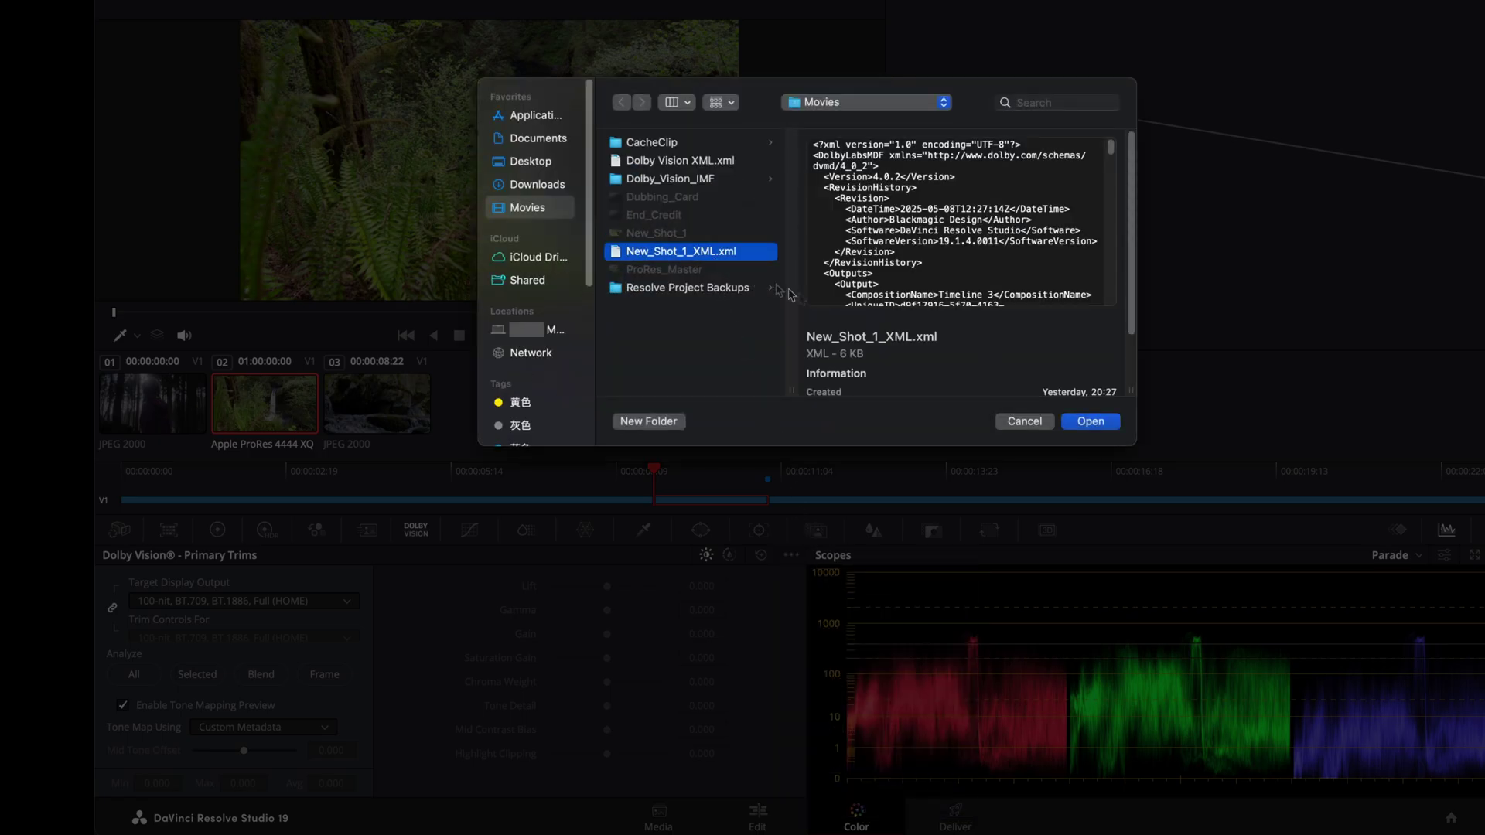
click(1102, 428)
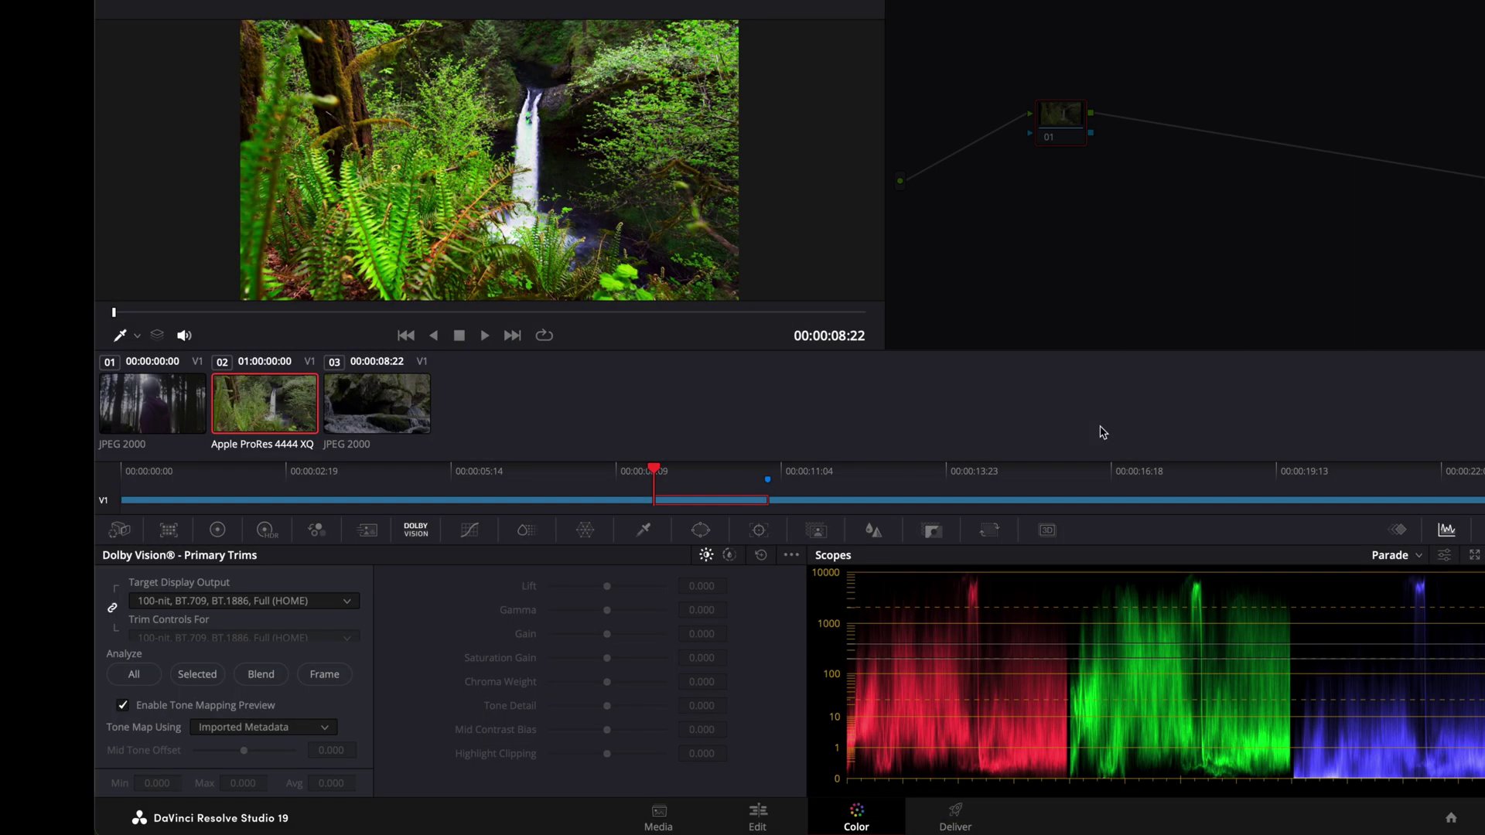
click(327, 727)
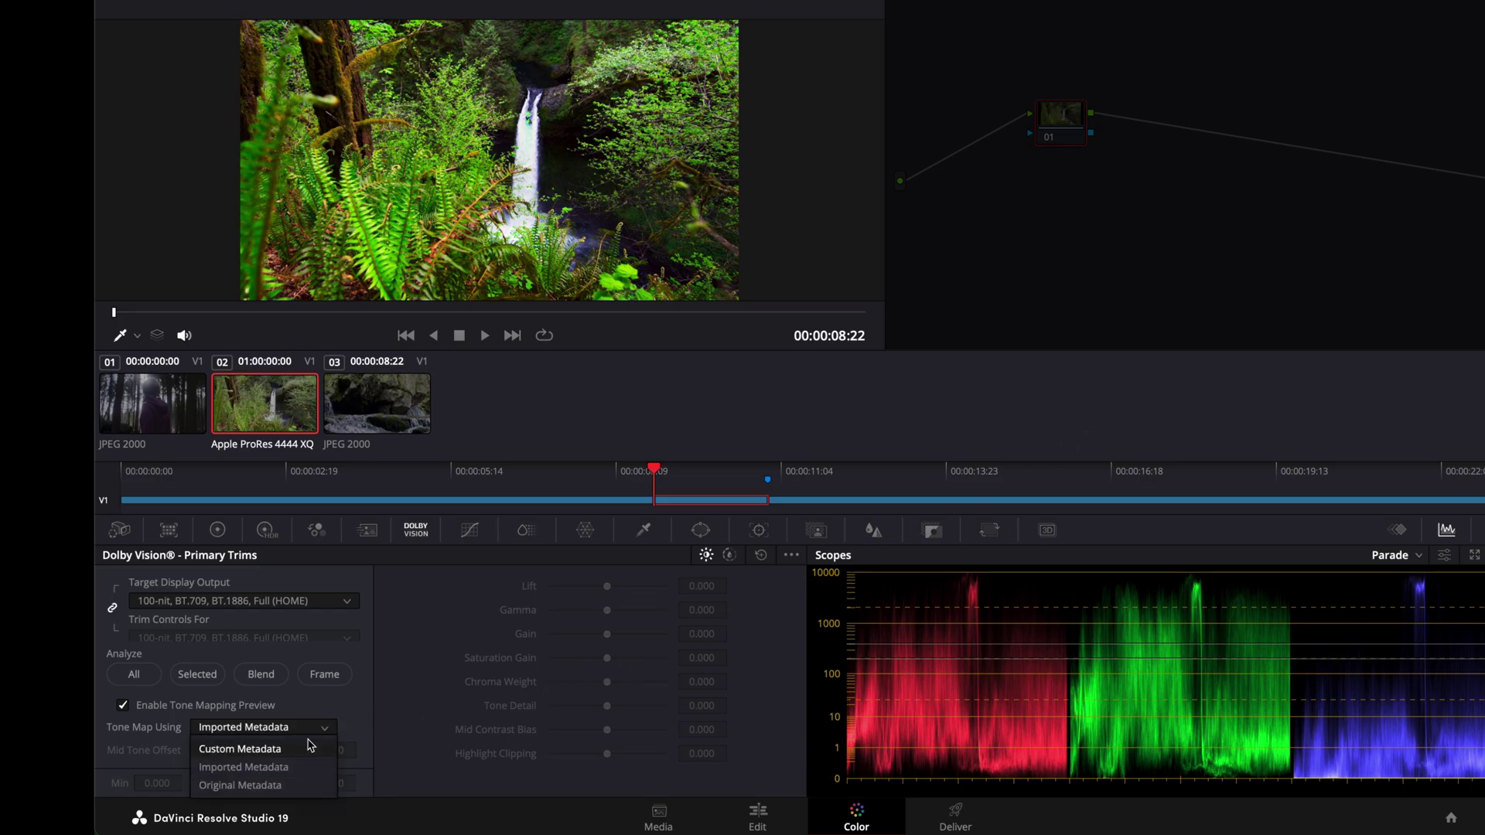
click(301, 768)
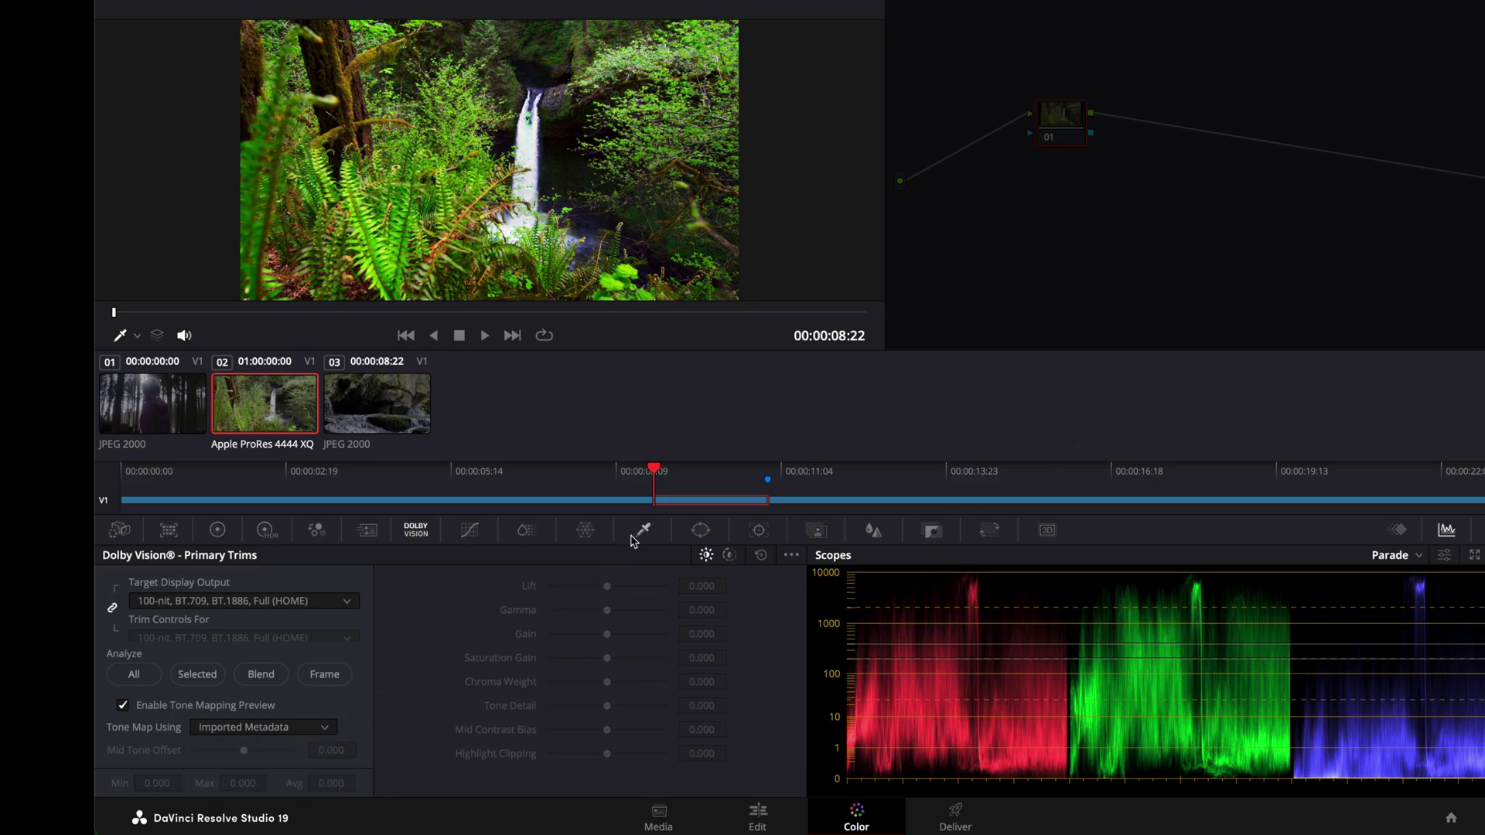
key(space)
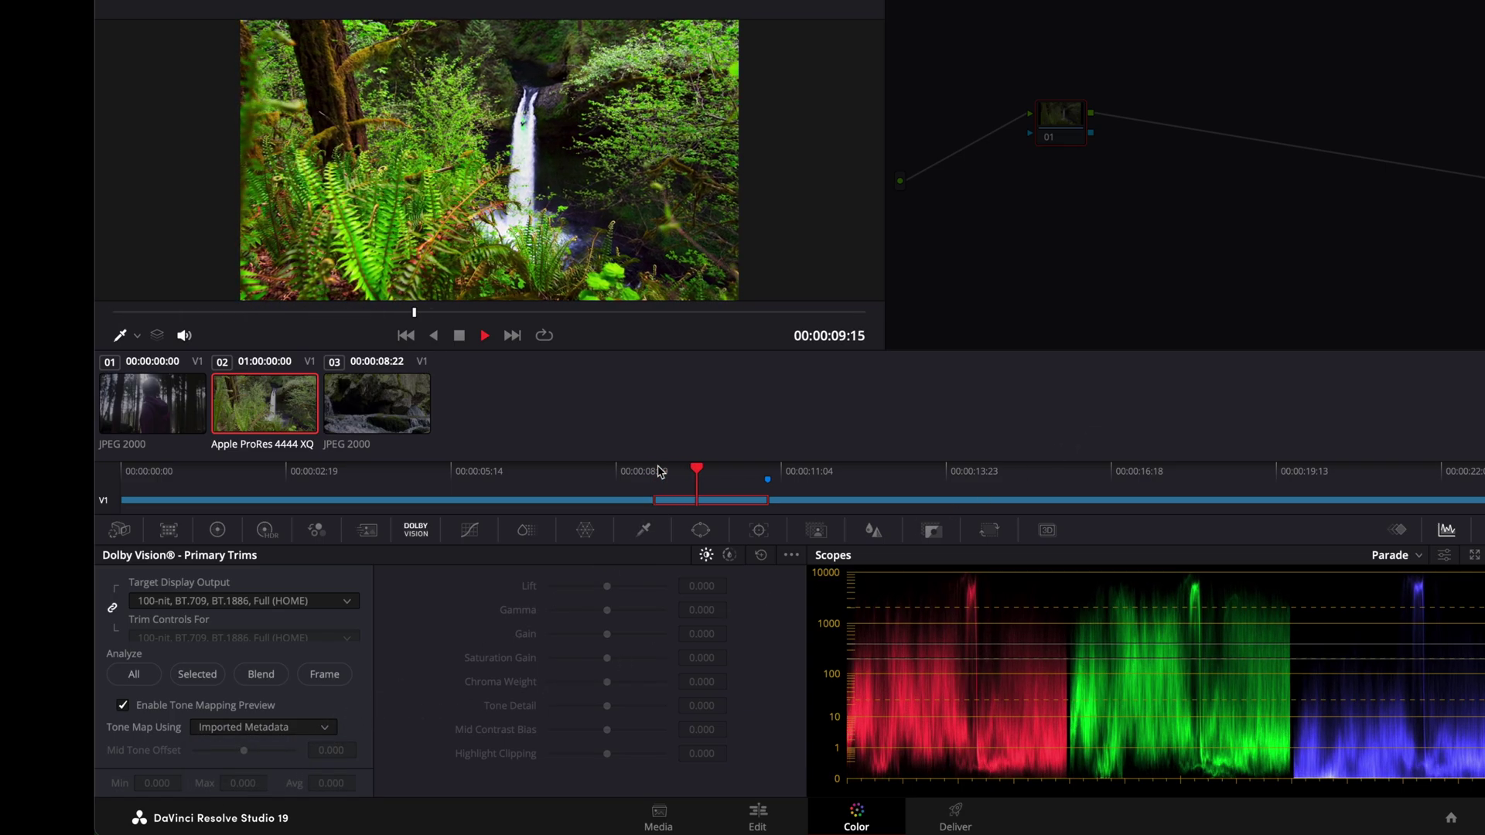
key(space)
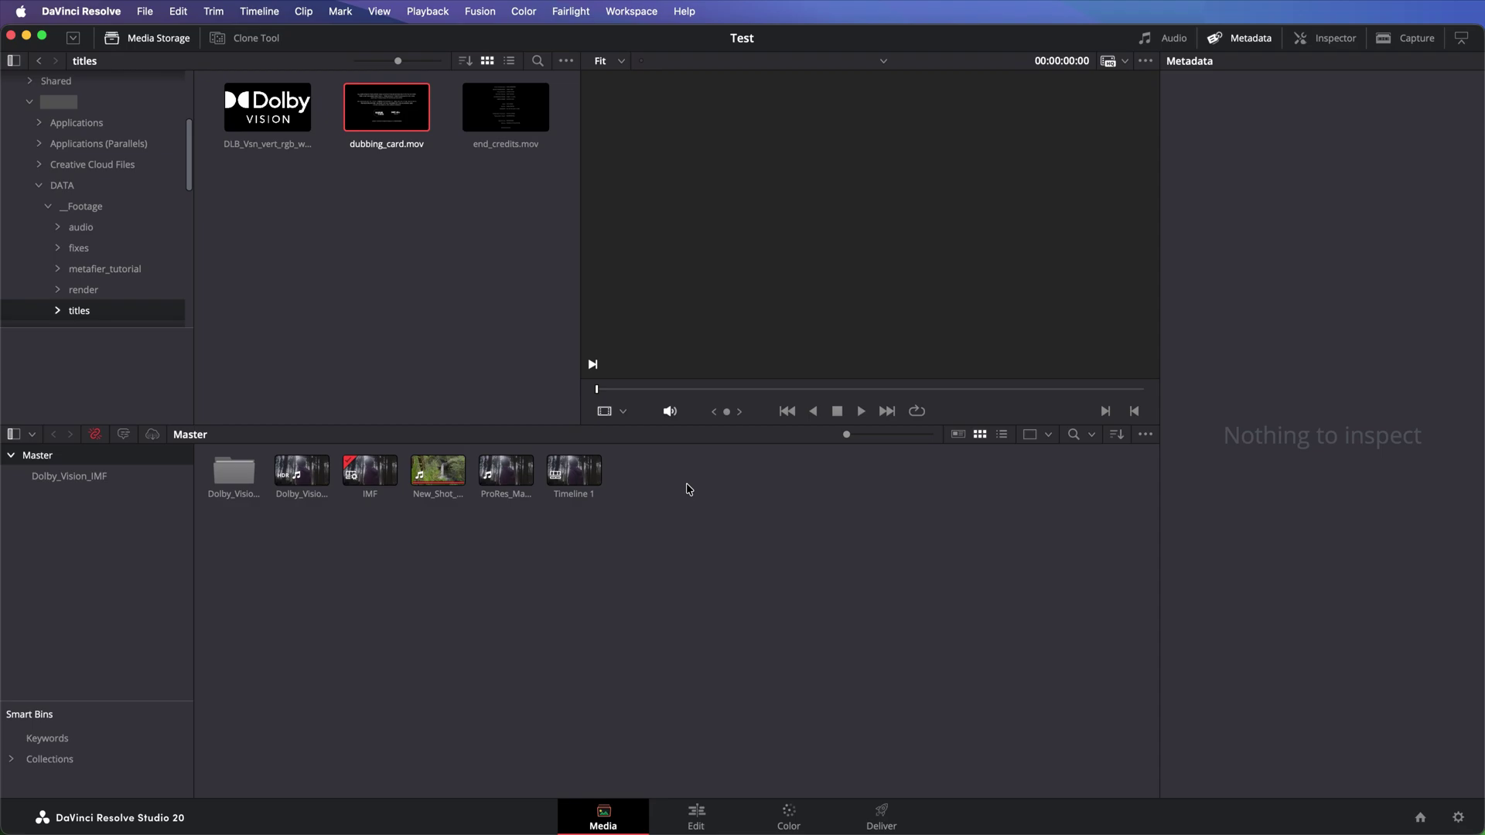
Step: Preview and import end_credits.mov and dubbing_card.mov into the media pool
click(511, 116)
drag(511, 116, 698, 477)
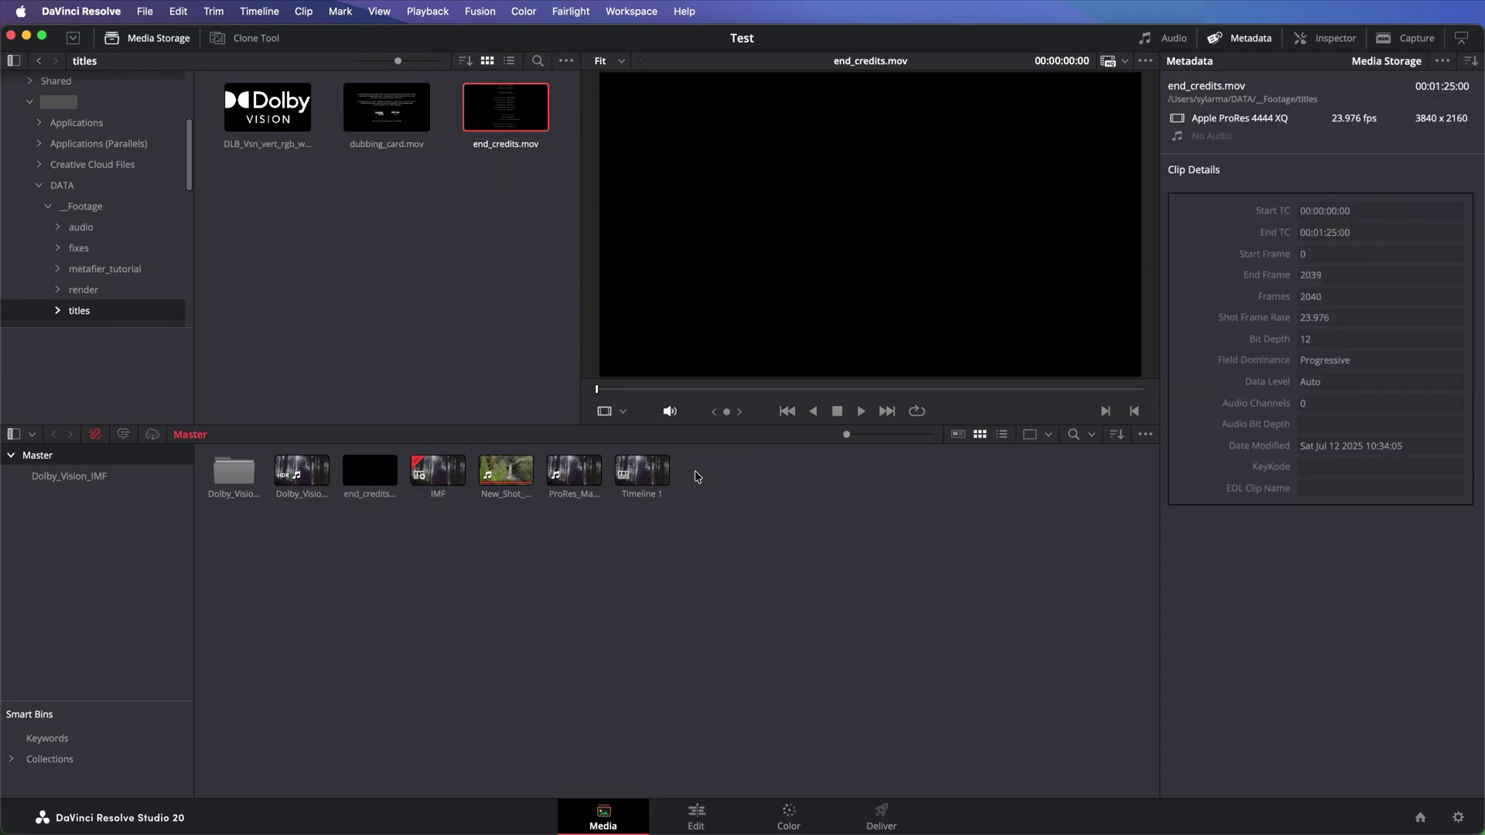
click(387, 116)
drag(386, 116, 755, 526)
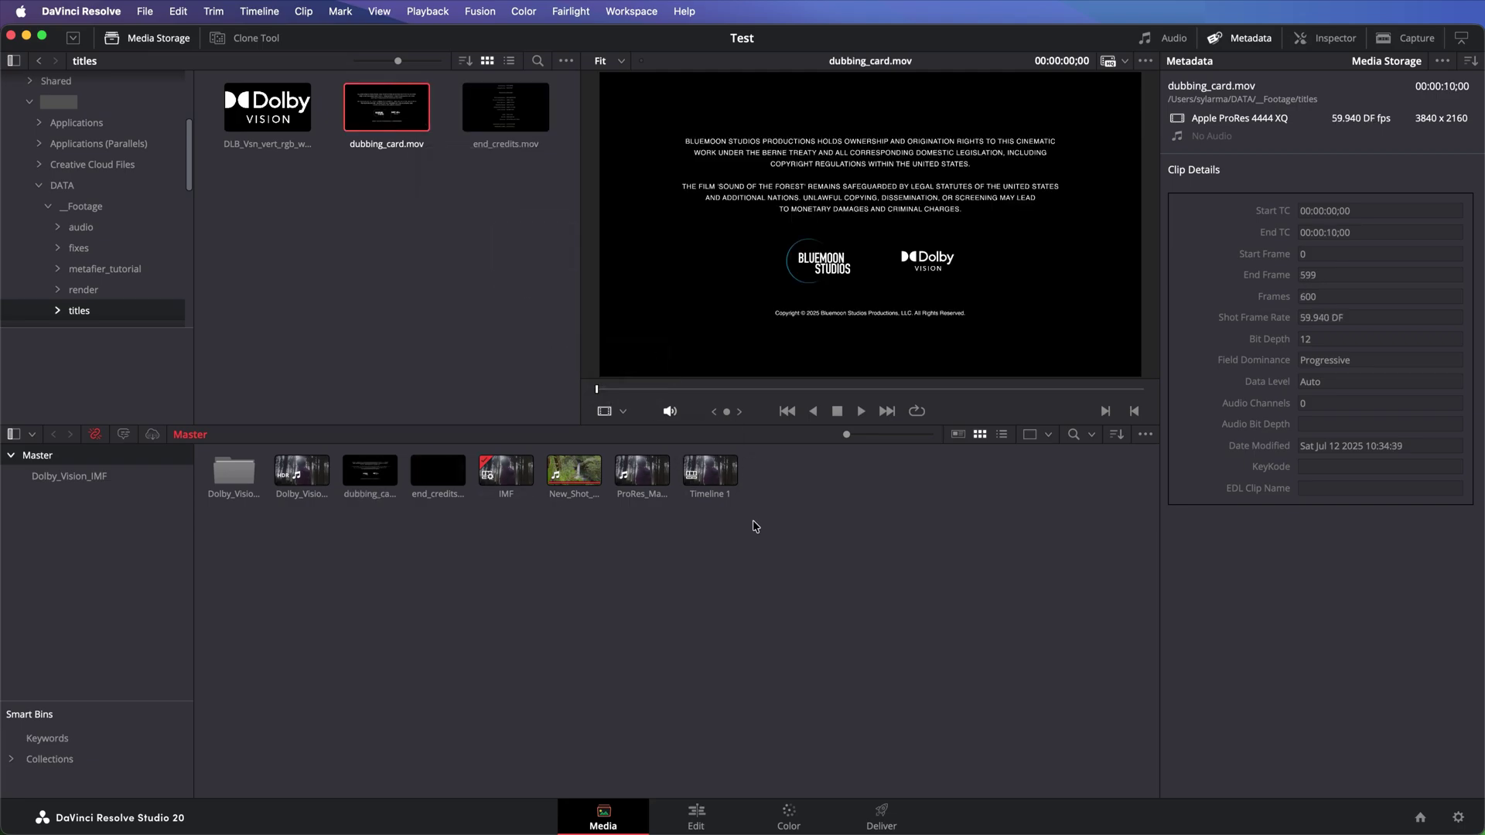
Step: On the Edit page, append end_credits.mov then dubbing_card.mov to the end of V1
click(706, 812)
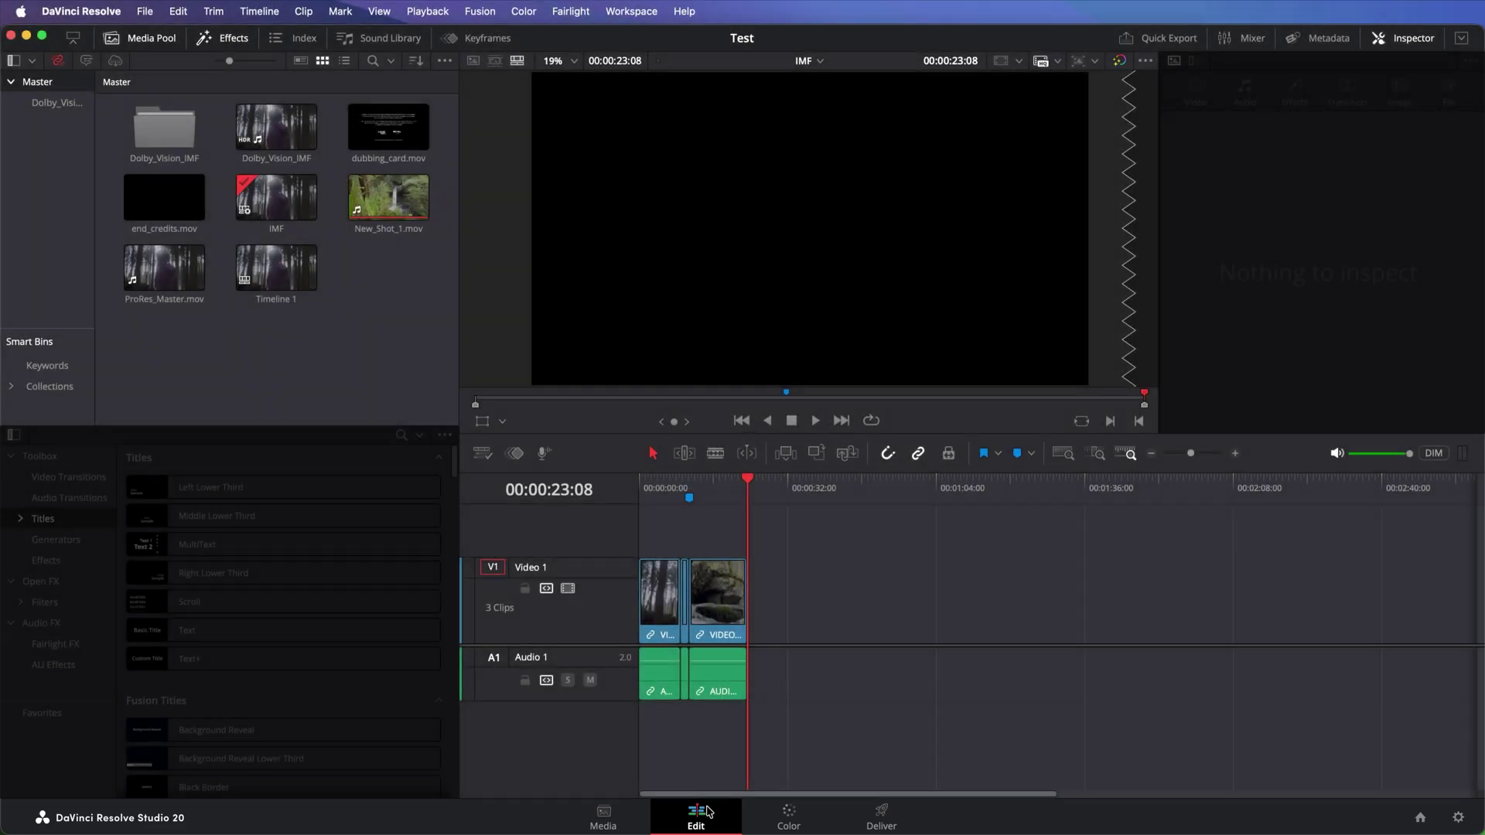
click(169, 207)
drag(170, 207, 763, 583)
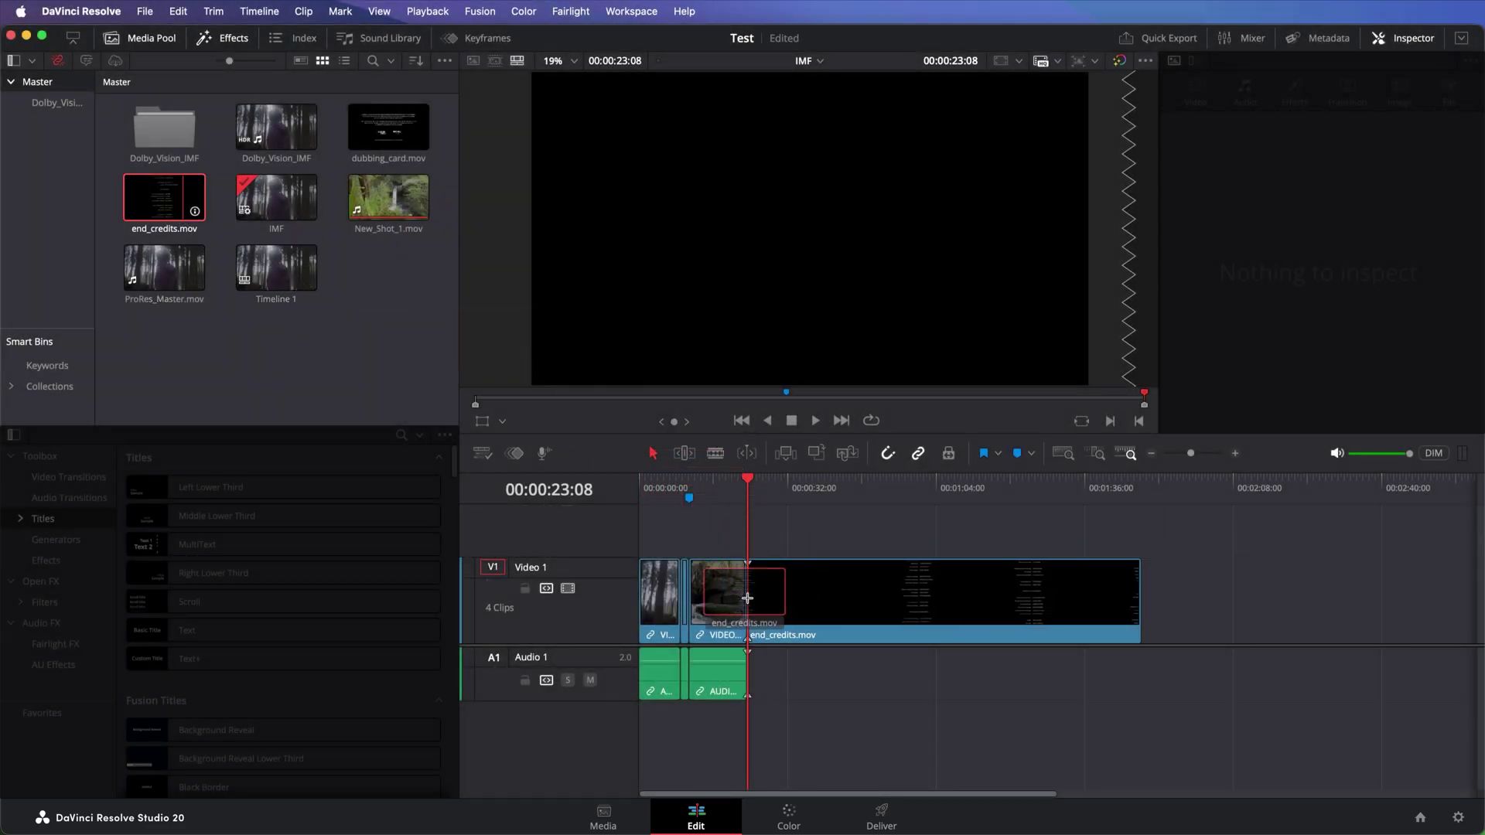
click(389, 139)
drag(389, 139, 1150, 602)
click(1191, 479)
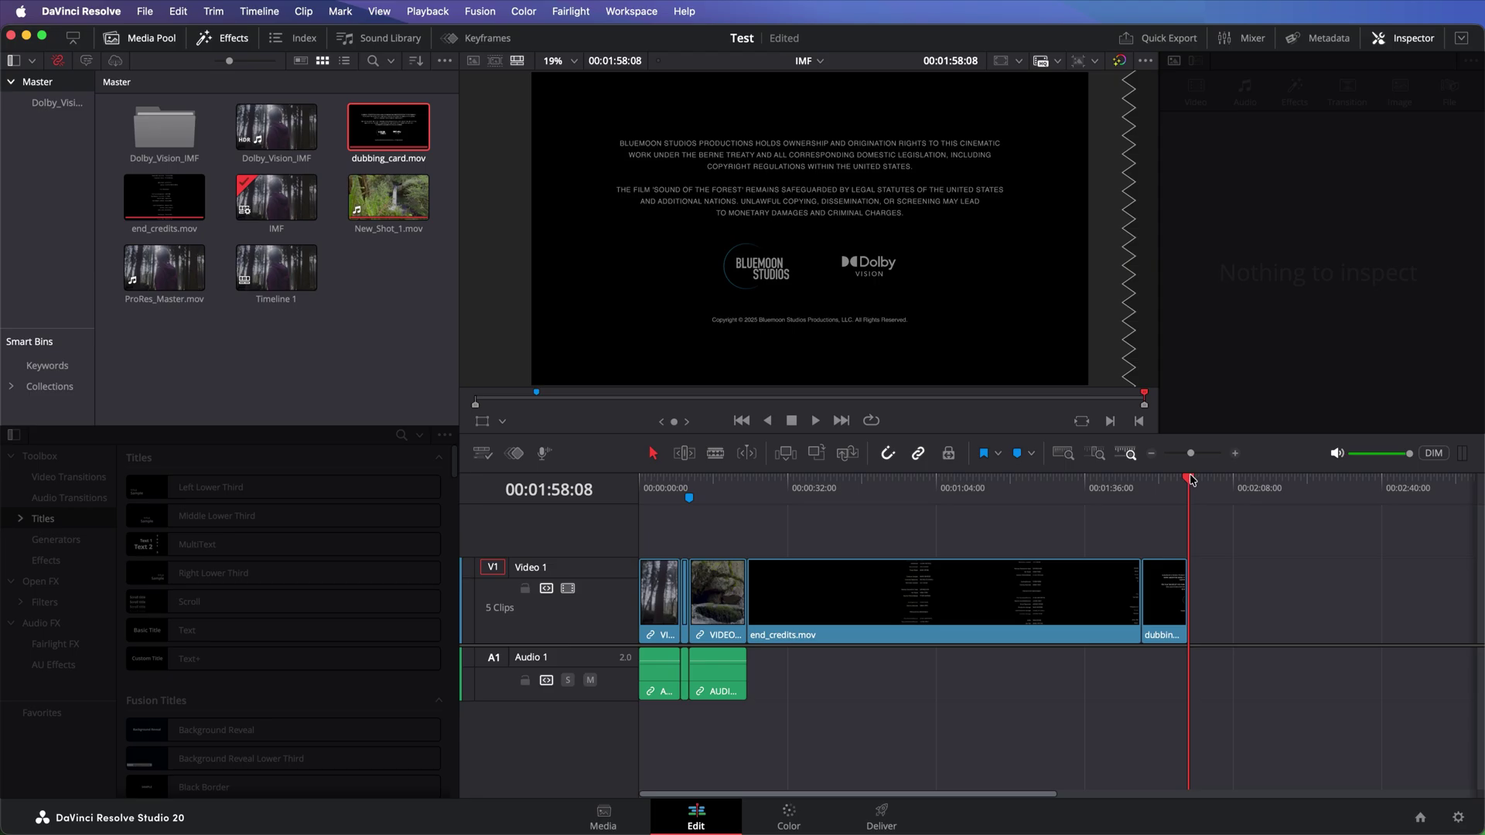
Step: Select the end credits clip 04 and apply Color Space Transform to node 01
click(788, 812)
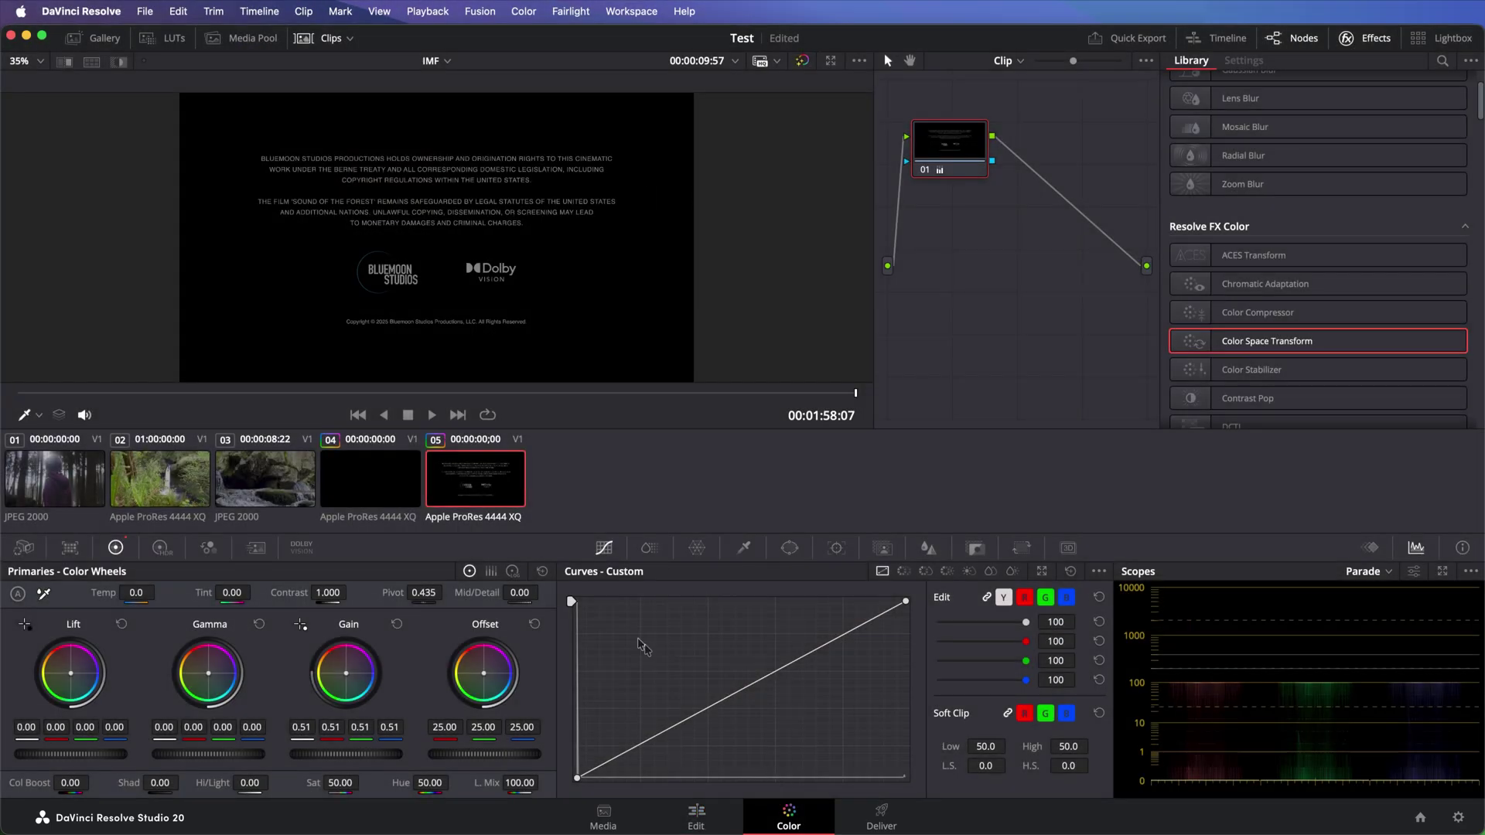
click(404, 485)
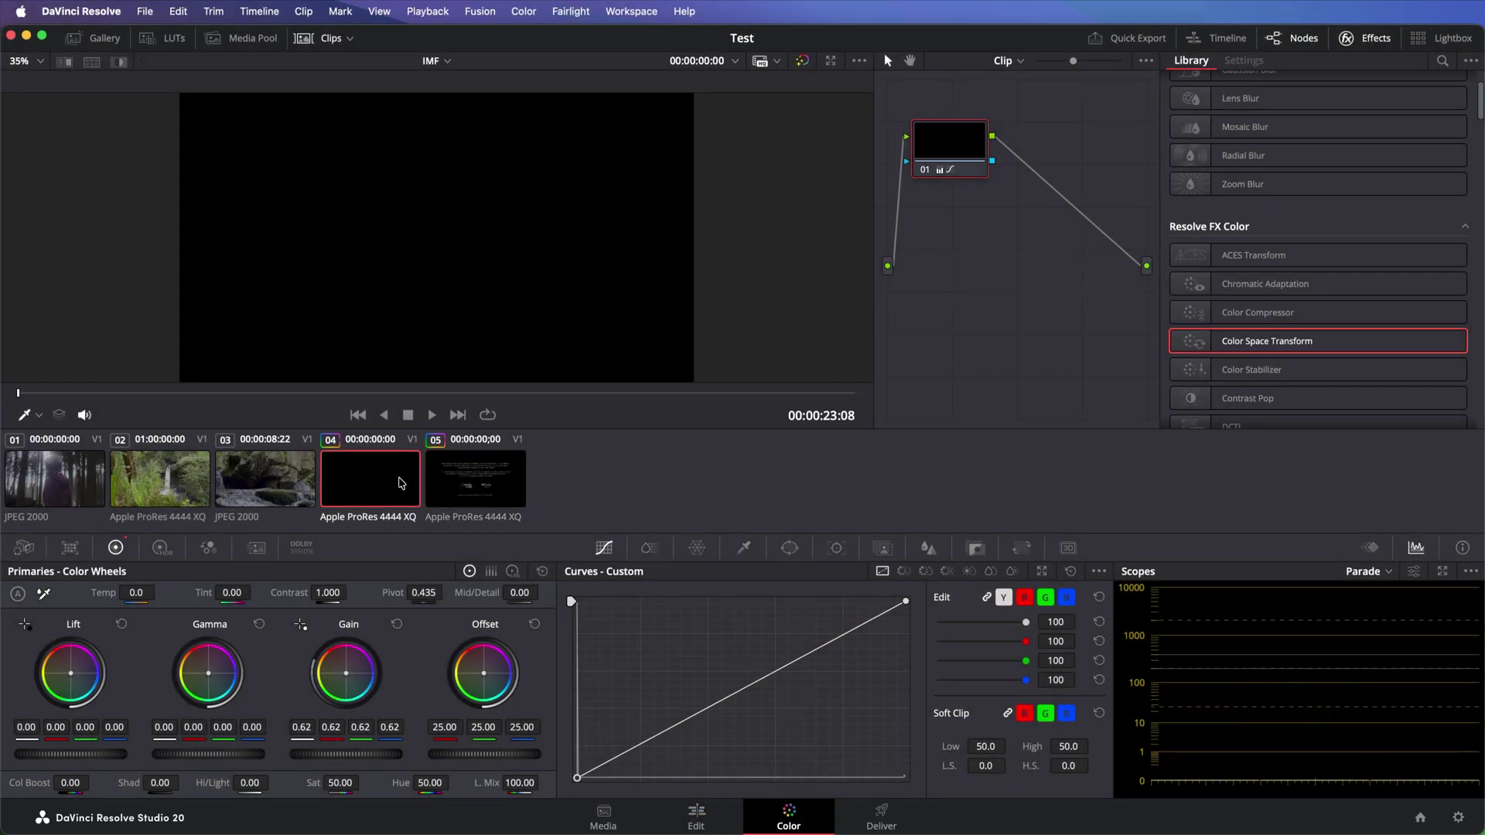
click(412, 394)
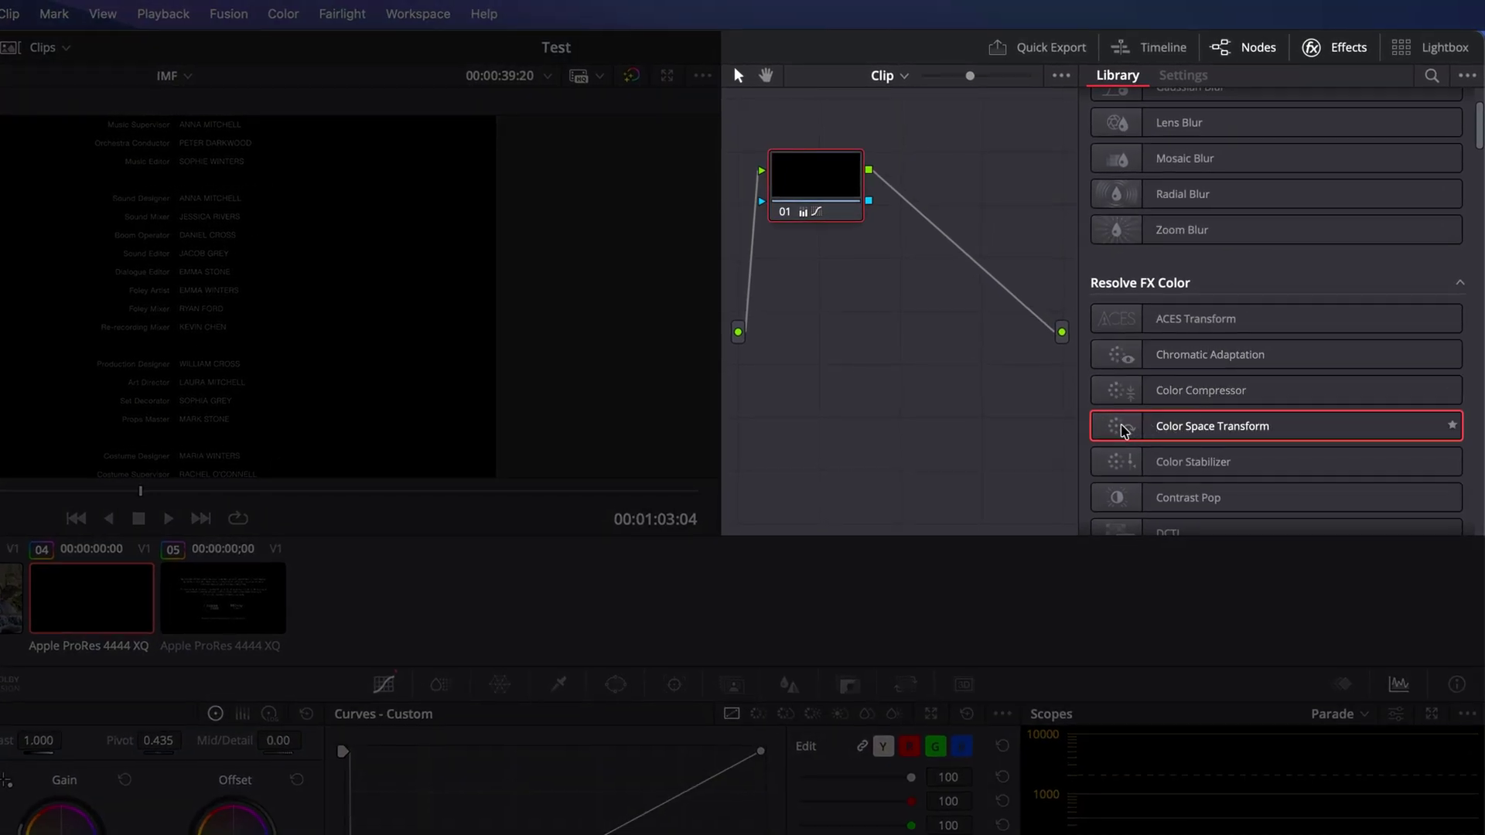
drag(1123, 430, 828, 190)
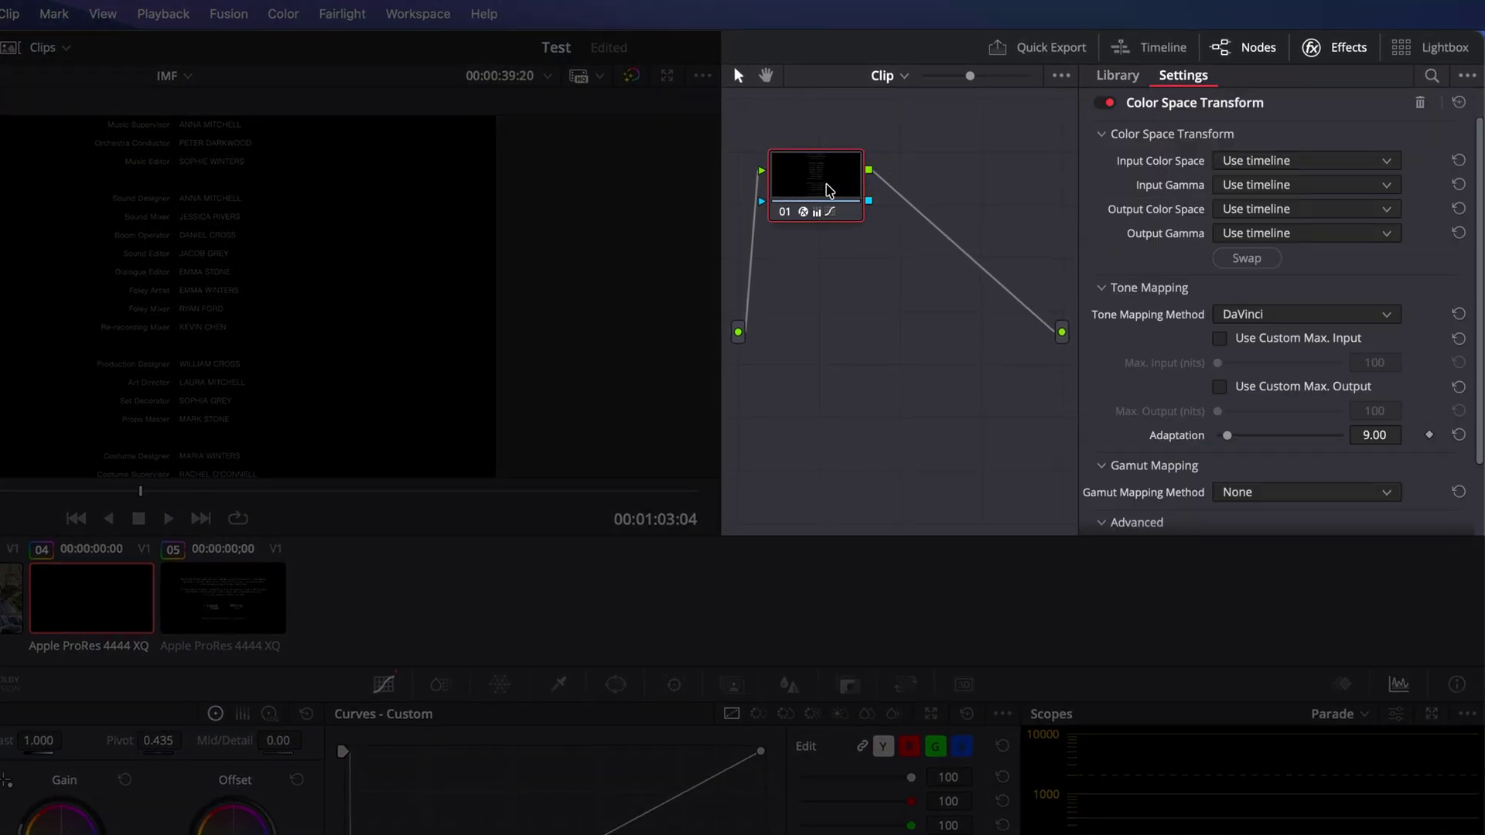
Step: Set the transform's input to sRGB colour space with Gamma 2.4
click(1363, 162)
scroll(1364, 290, down, 3)
scroll(1363, 291, down, 15)
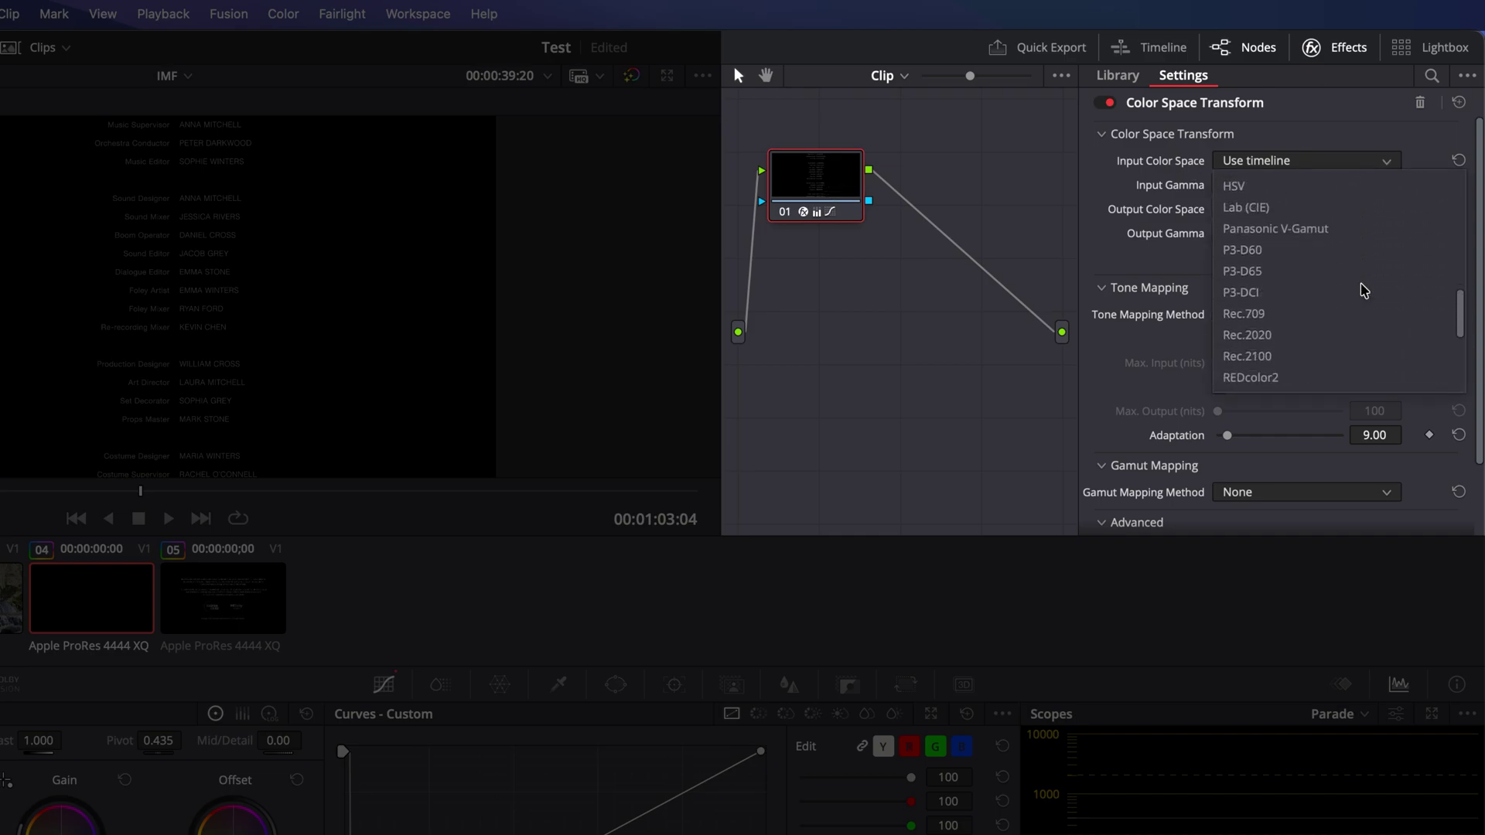
click(1264, 376)
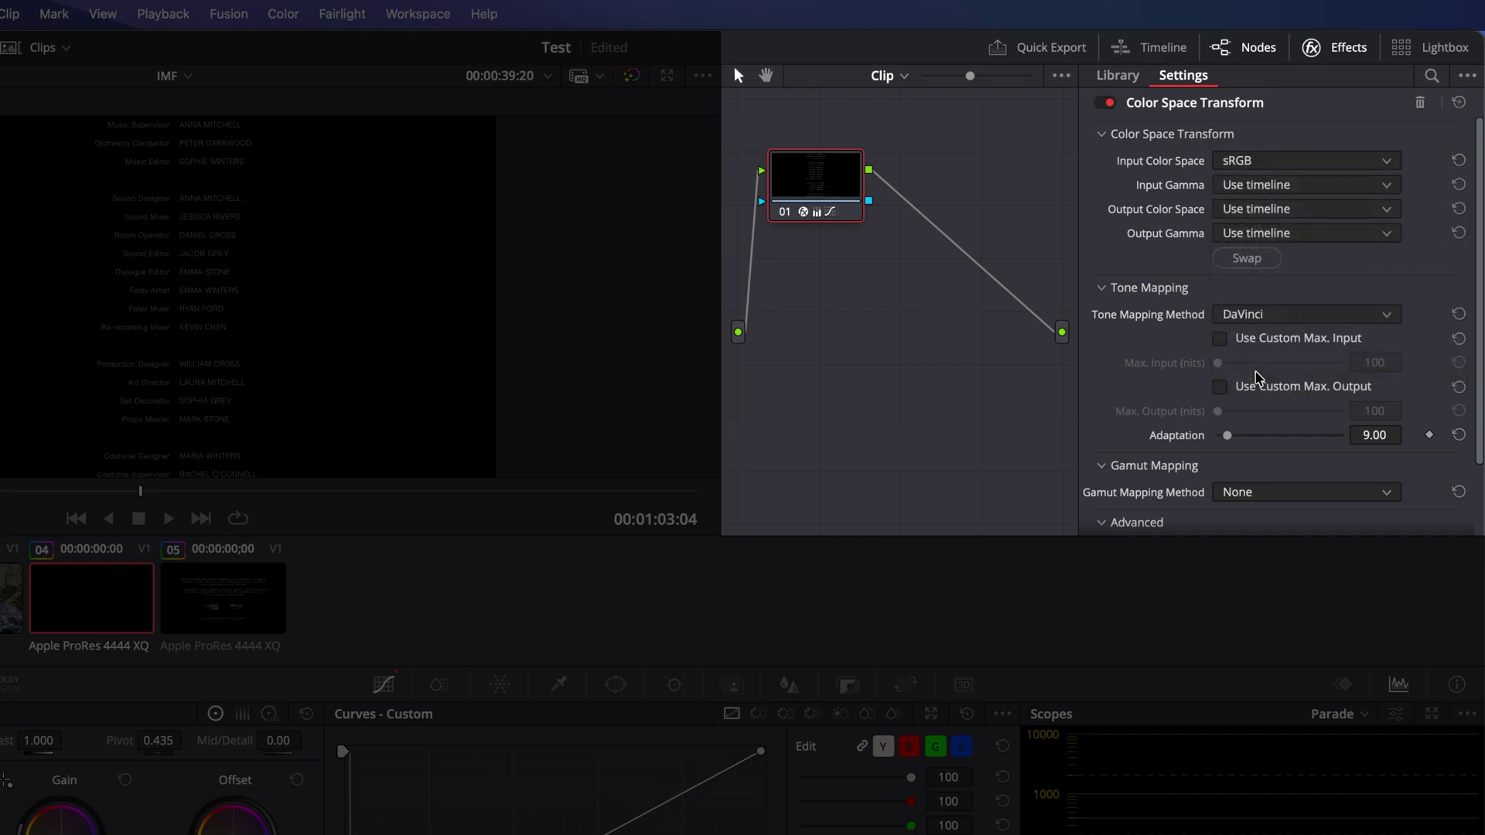
click(1281, 185)
scroll(1288, 309, down, 10)
click(1287, 317)
Step: Set the output to P3-D65 with ST2084 1000 nit gamma, then copy the credits grade
click(1304, 213)
scroll(1314, 380, down, 10)
scroll(1314, 381, down, 5)
click(1296, 339)
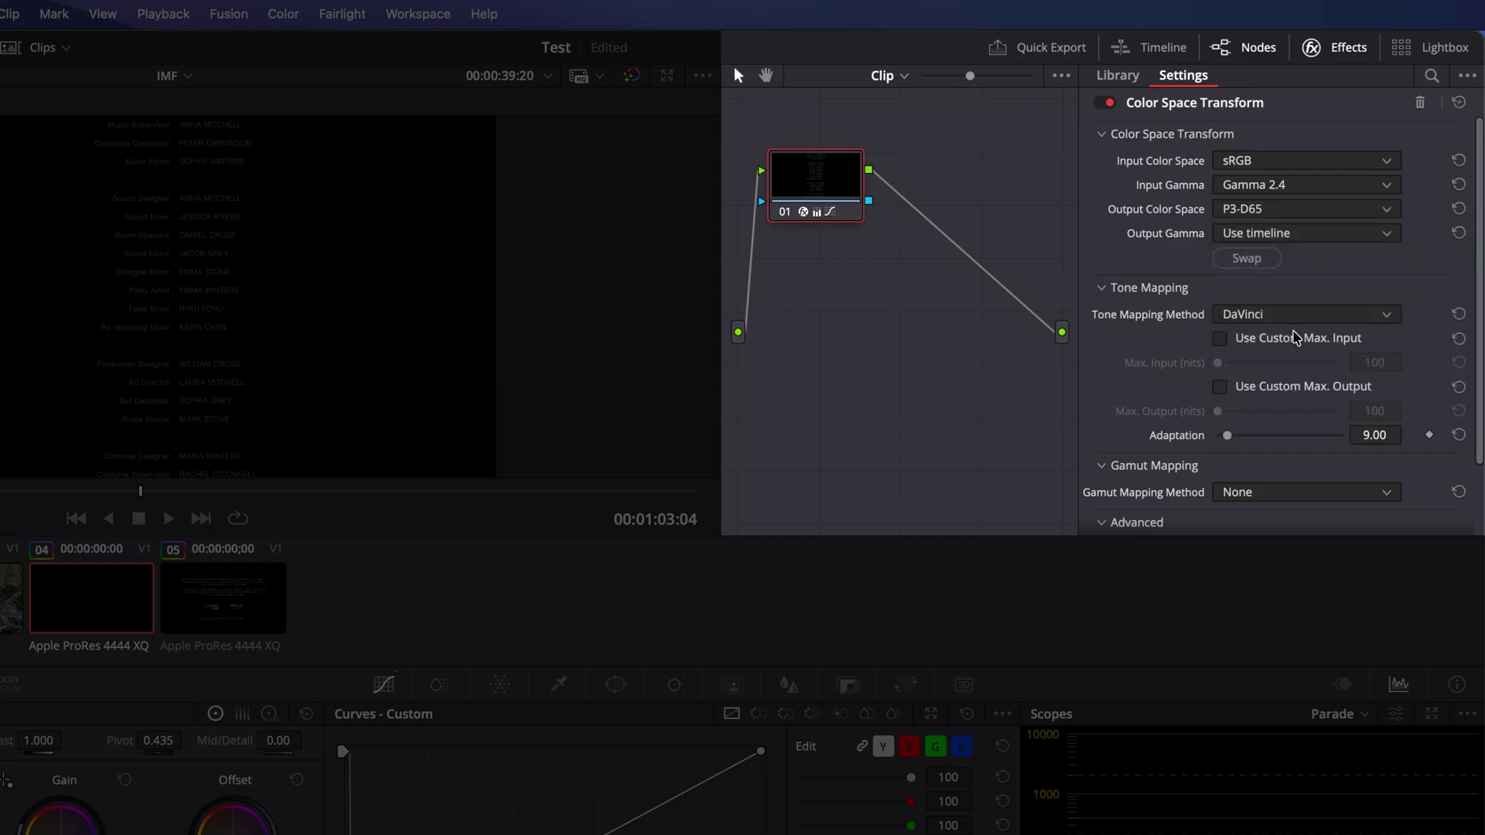
click(1298, 236)
scroll(1315, 379, down, 12)
scroll(1319, 378, down, 15)
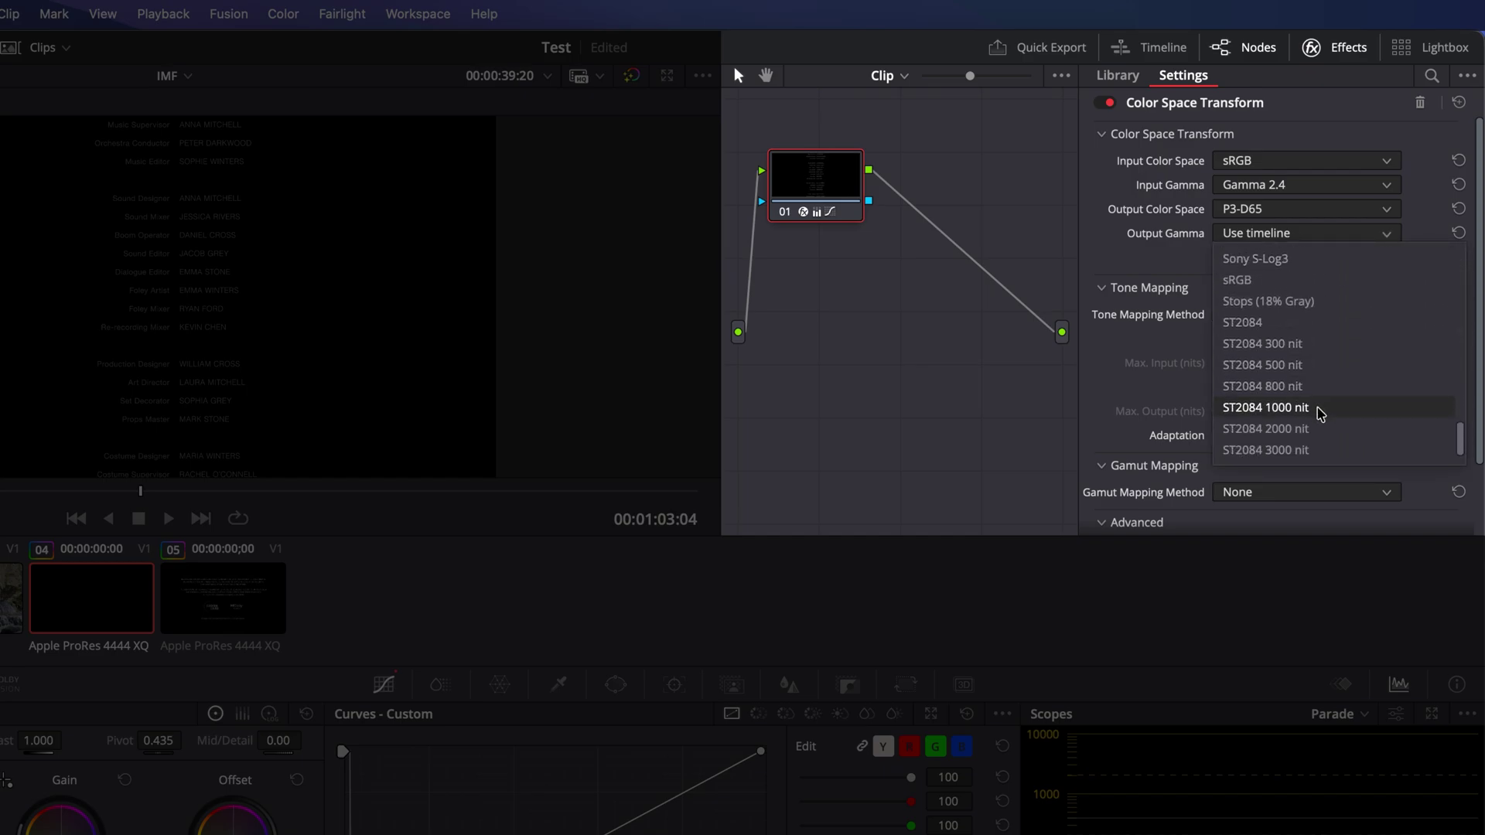
click(1320, 409)
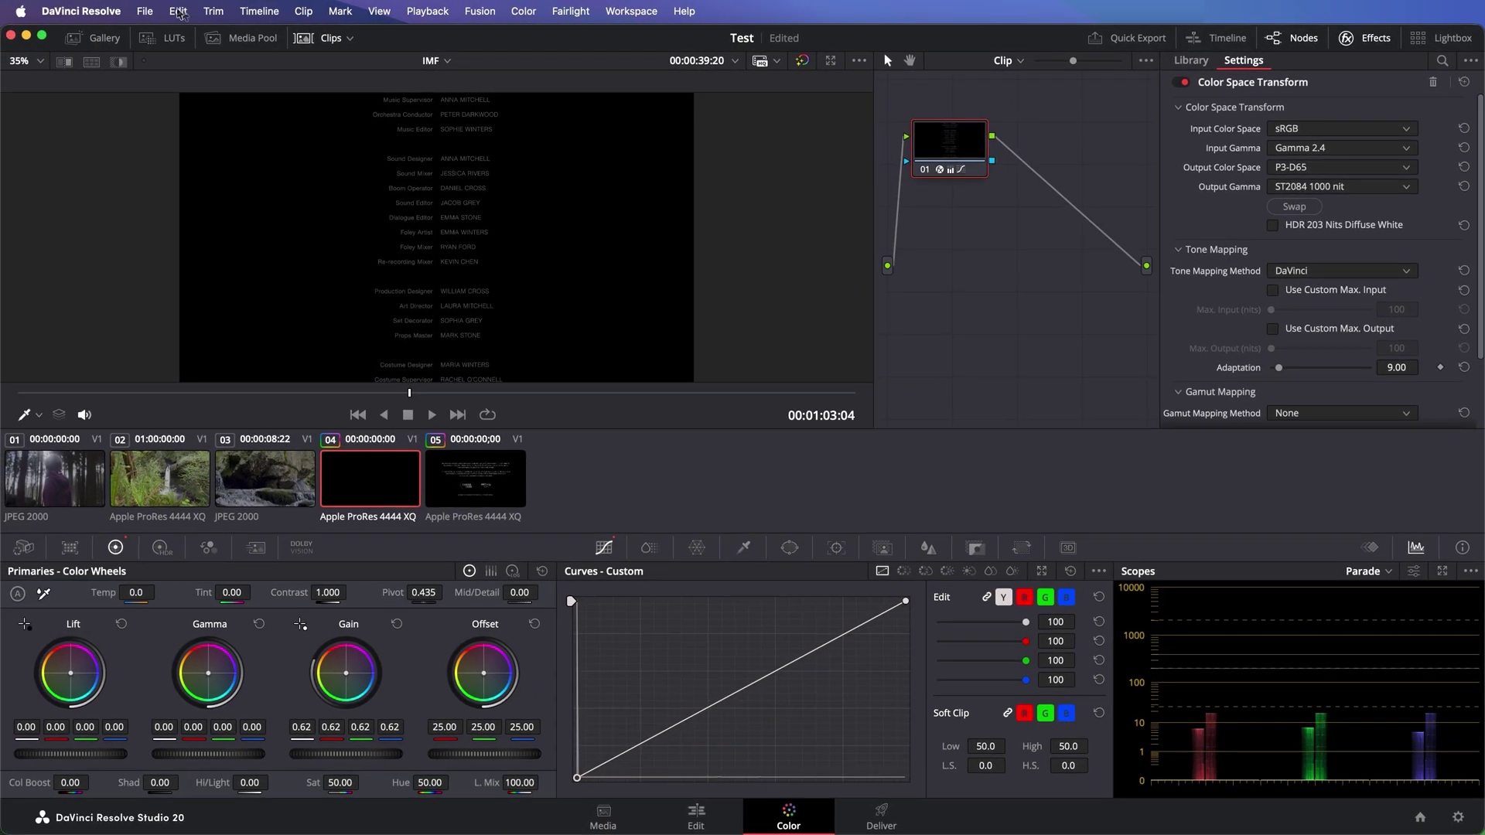
click(178, 10)
click(199, 175)
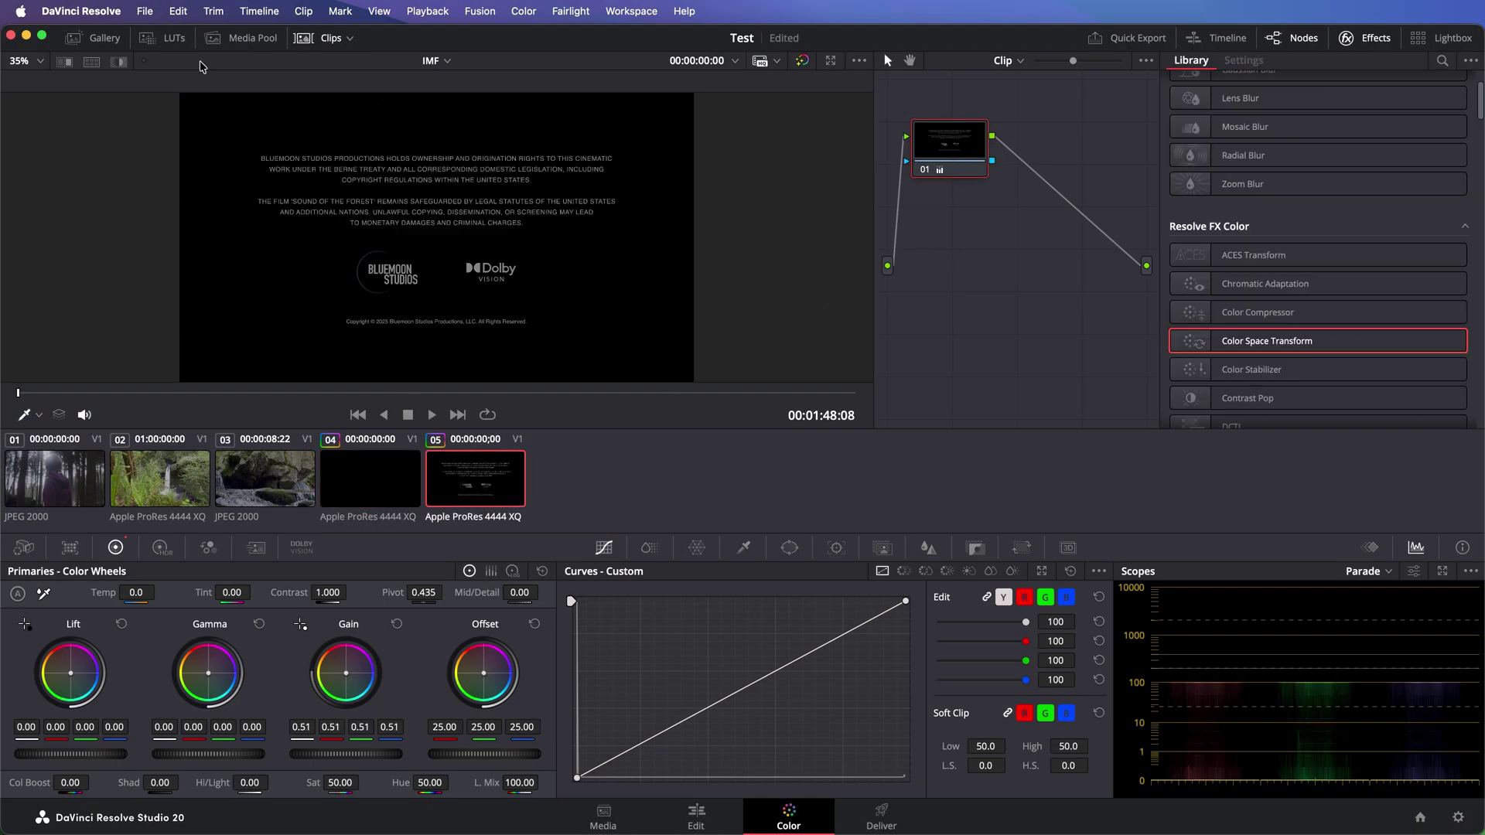
Step: Paste the colour space transform onto clip 05, lift the credits gain to 1.10, and show 200/400 scope guides
click(178, 10)
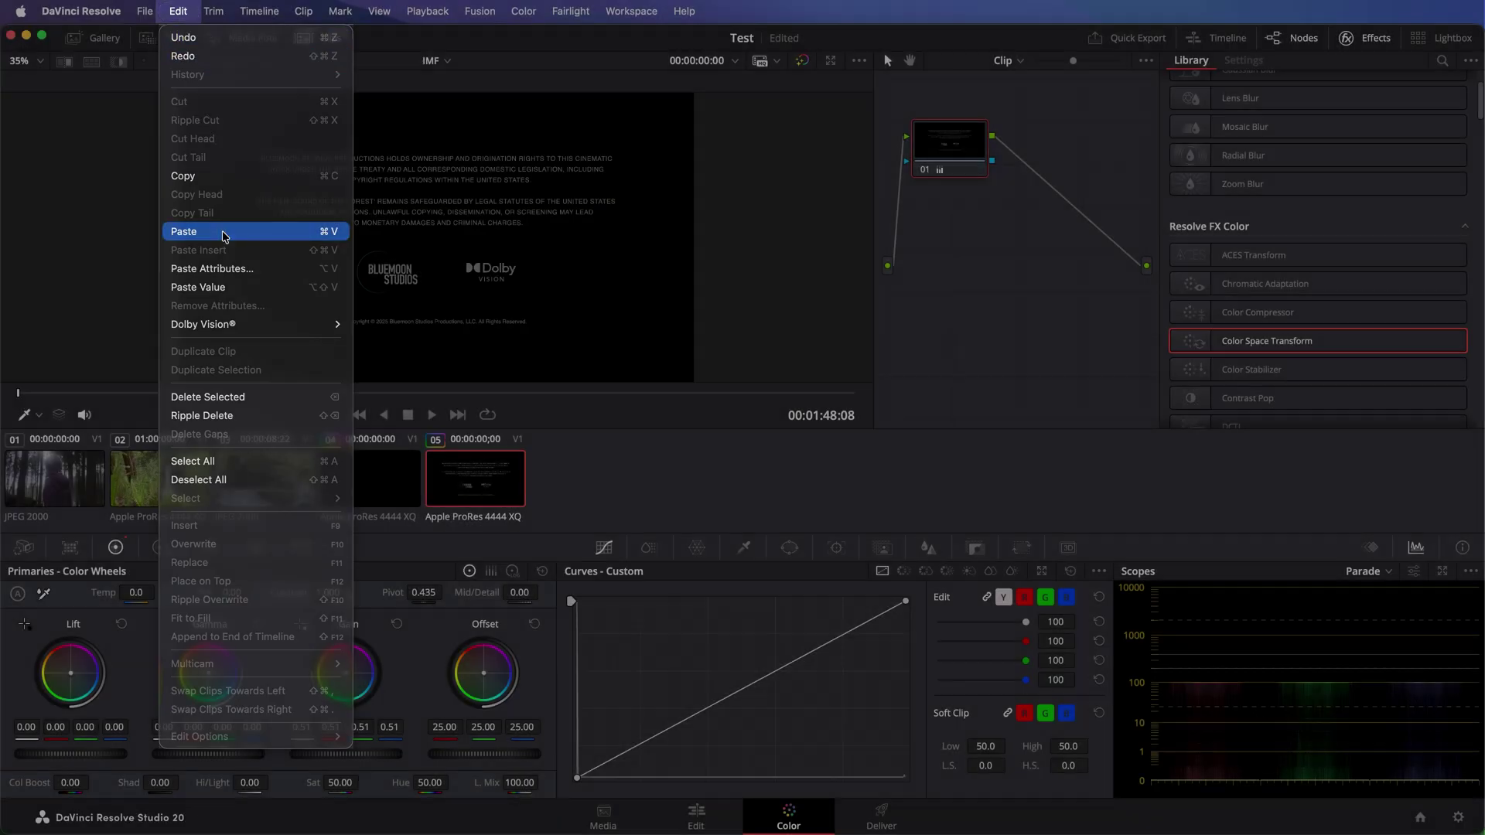
click(186, 232)
mouse_move(418, 738)
mouse_down()
mouse_move(402, 741)
mouse_move(444, 740)
mouse_up()
click(462, 390)
click(1484, 505)
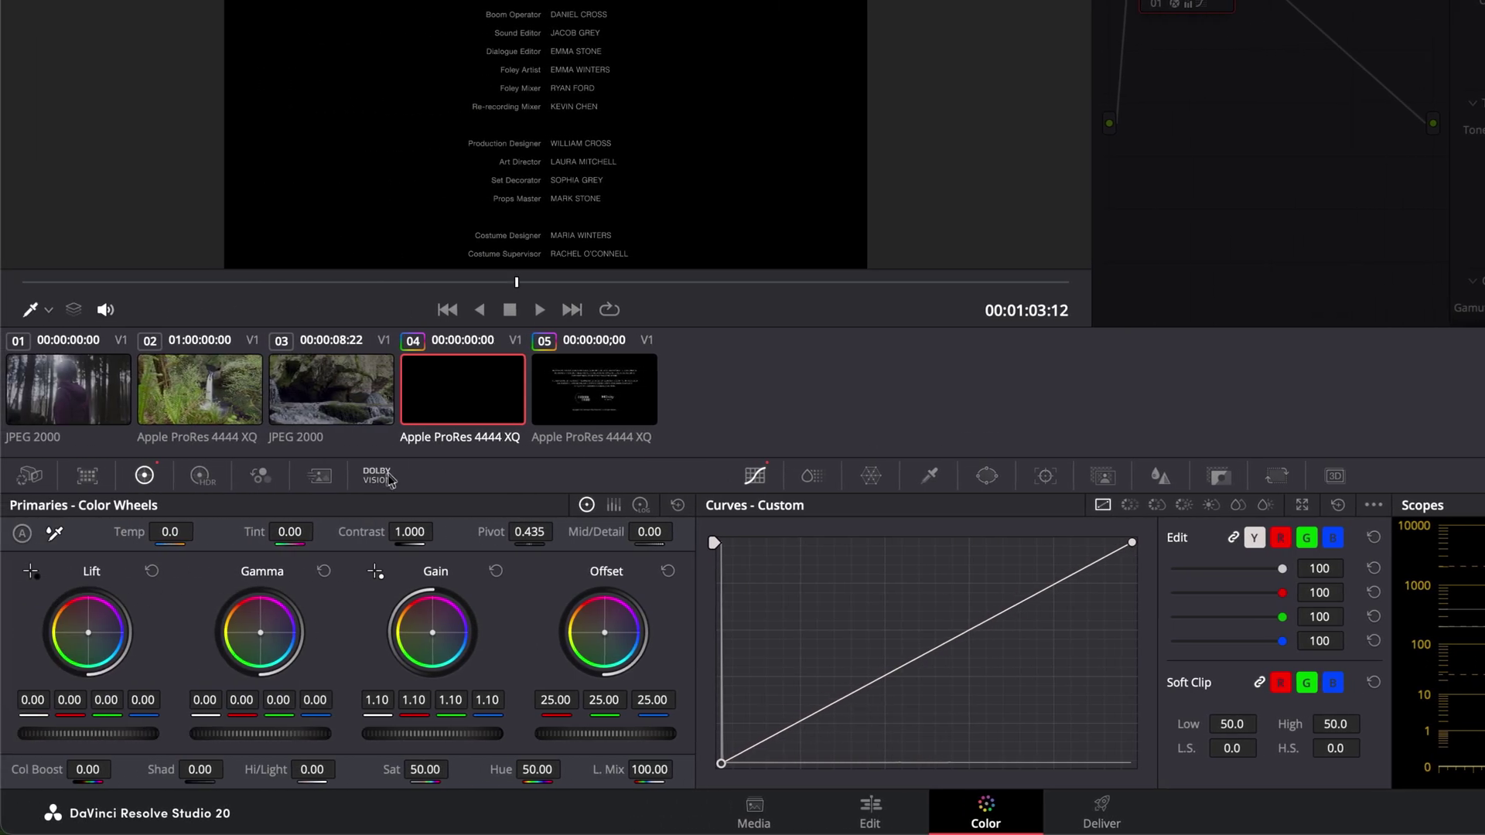
Step: In the Dolby Vision palette, analyze clips 04 and 05 together as a selection
click(8, 475)
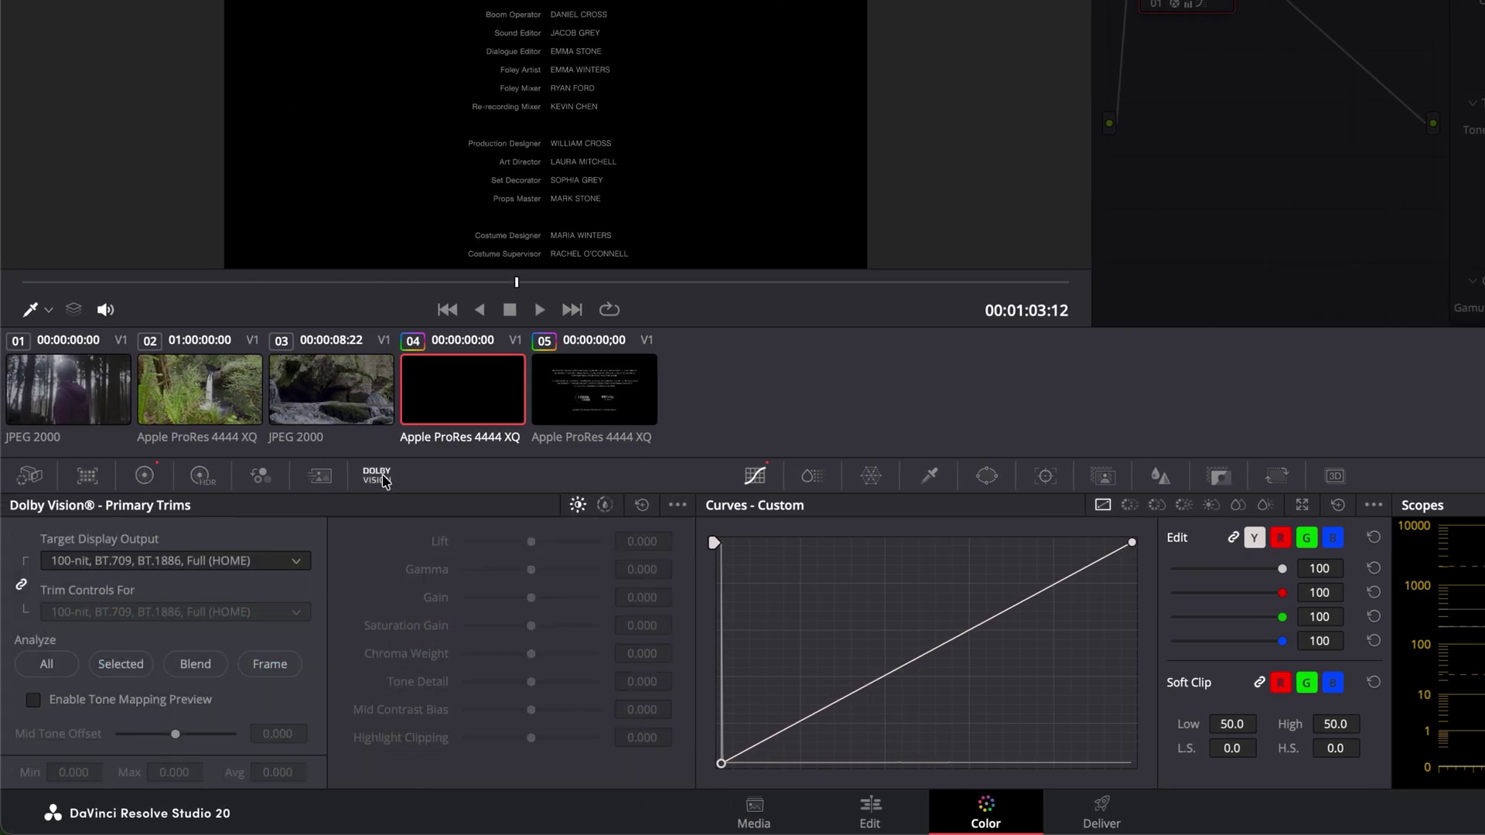
shift+click(628, 399)
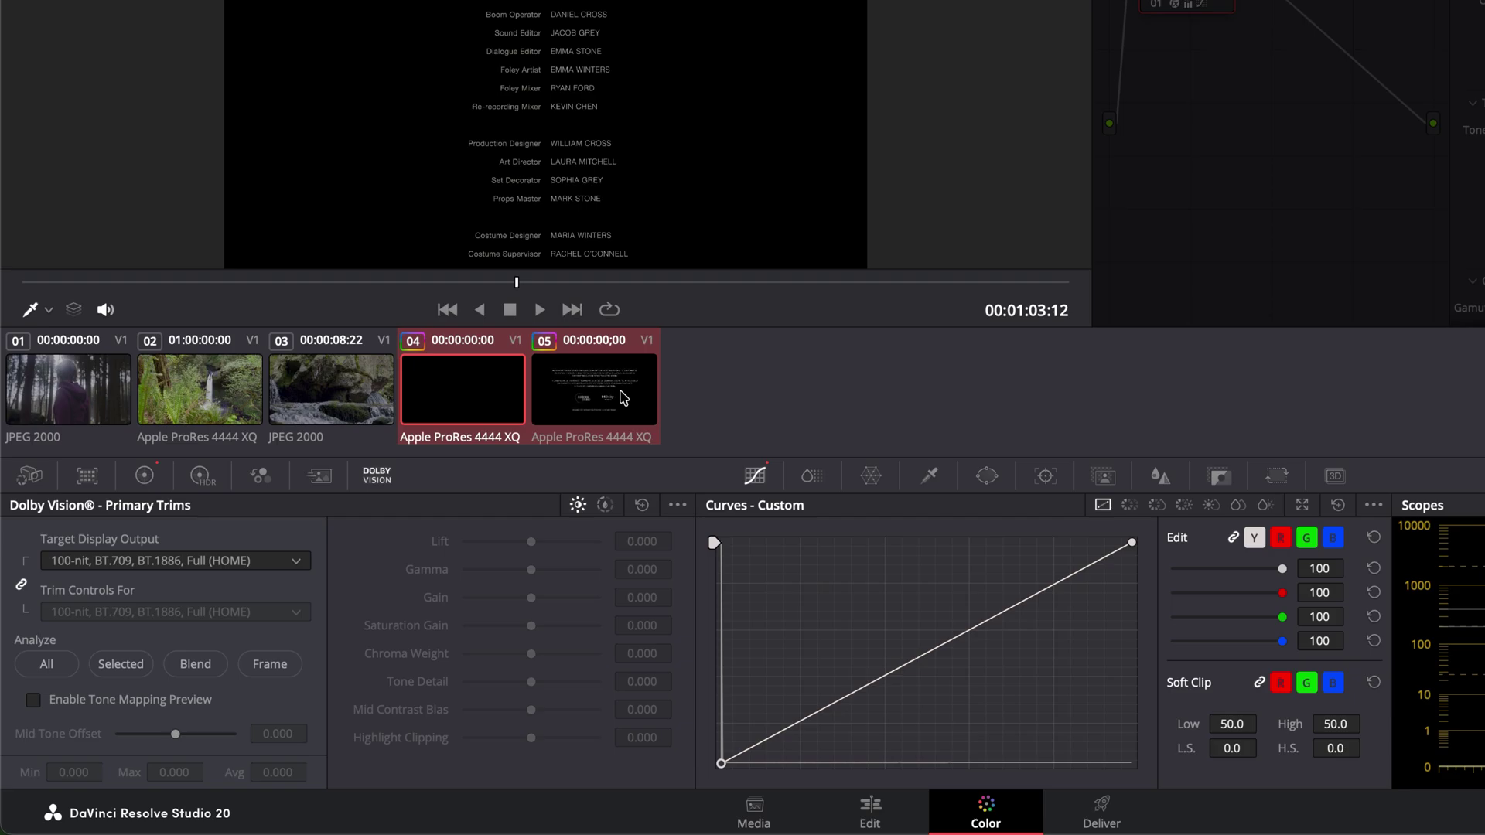
click(137, 663)
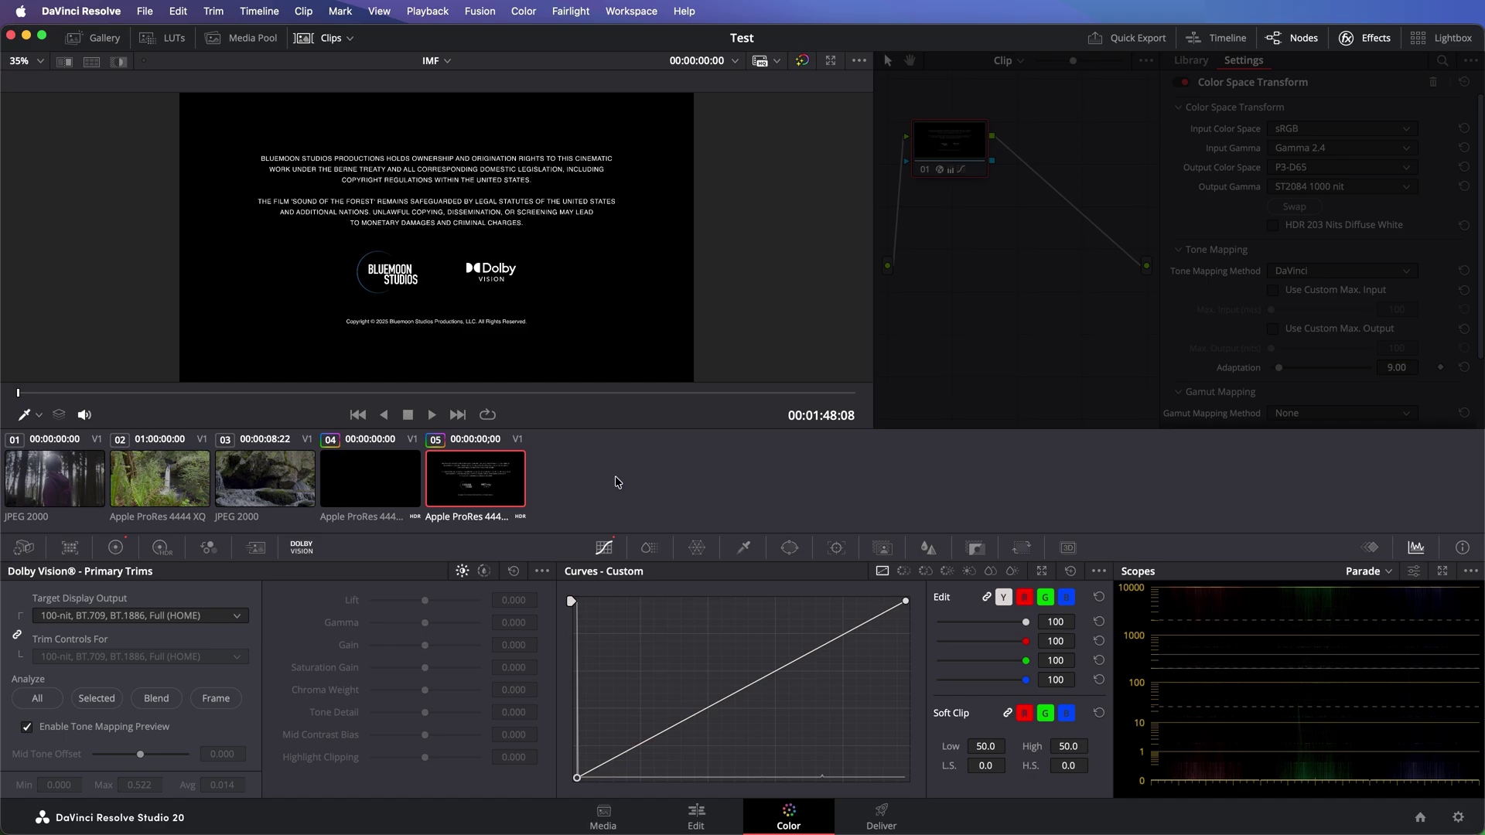
Step: On the Deliver page, name the output ProRes_Updated and save it to the Movies folder
click(889, 822)
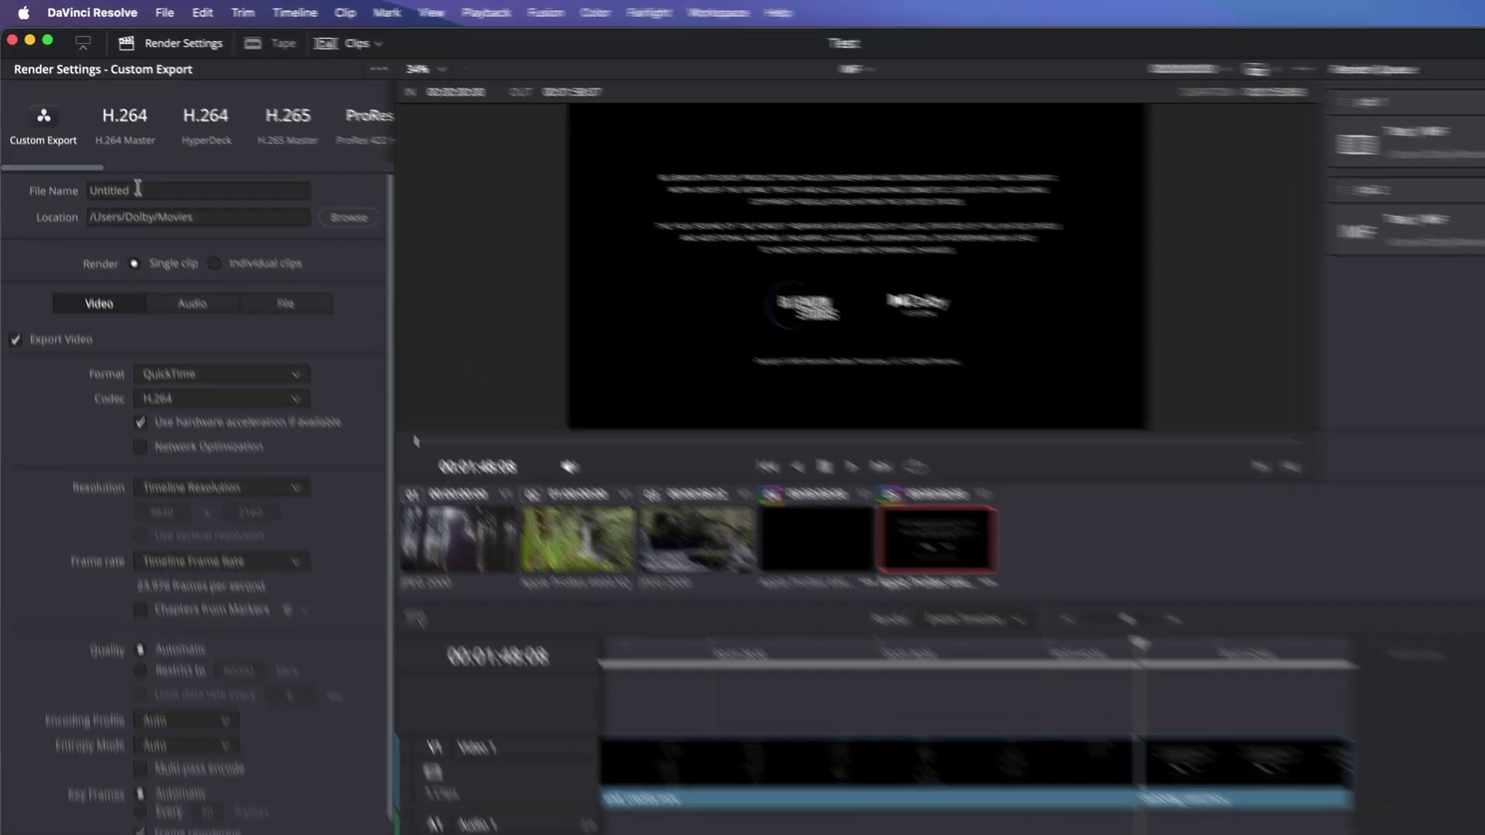
click(81, 168)
text(Pro)
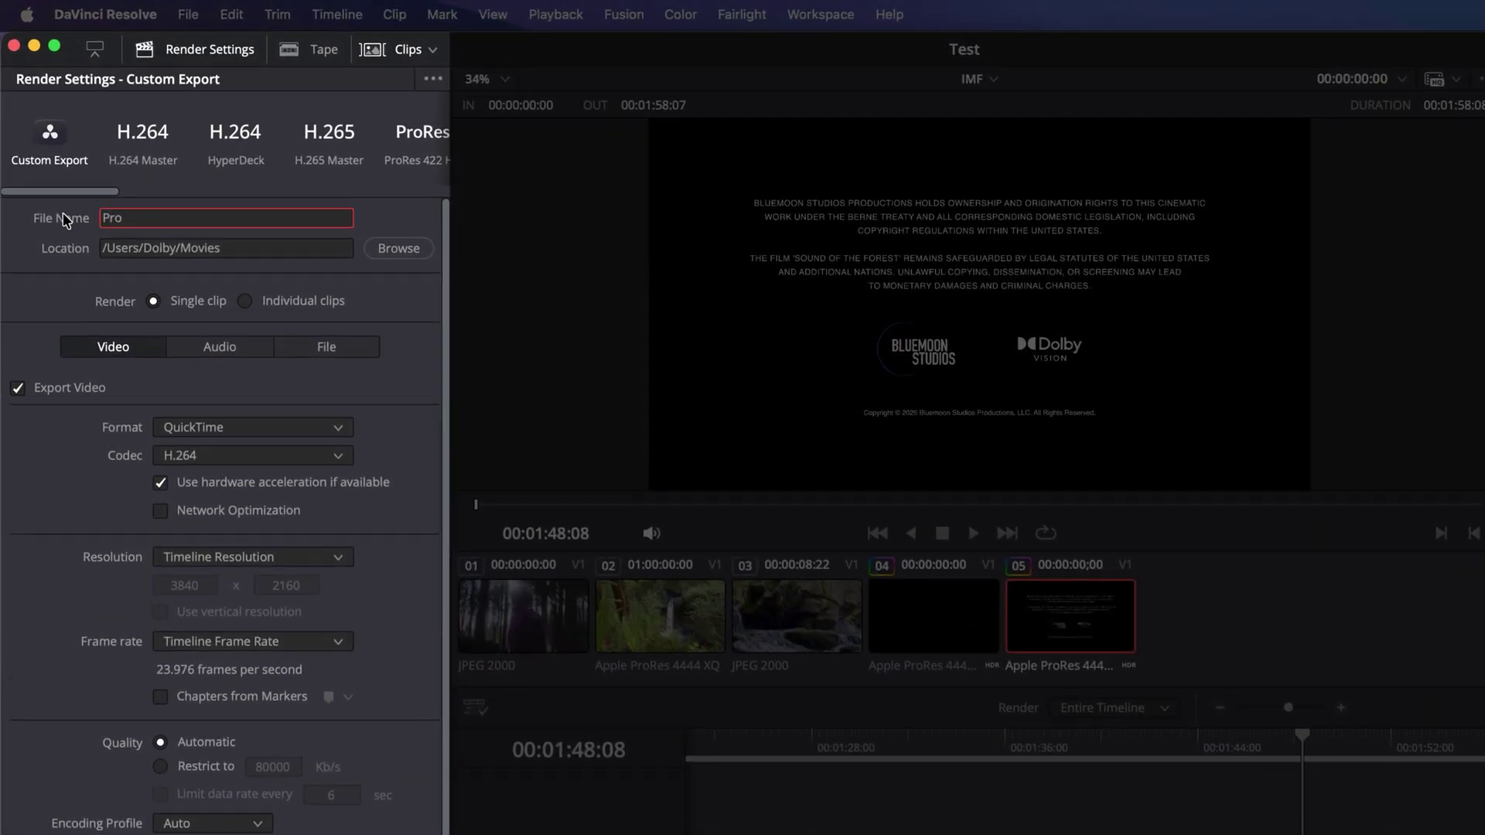
text(Res_Updated)
click(387, 249)
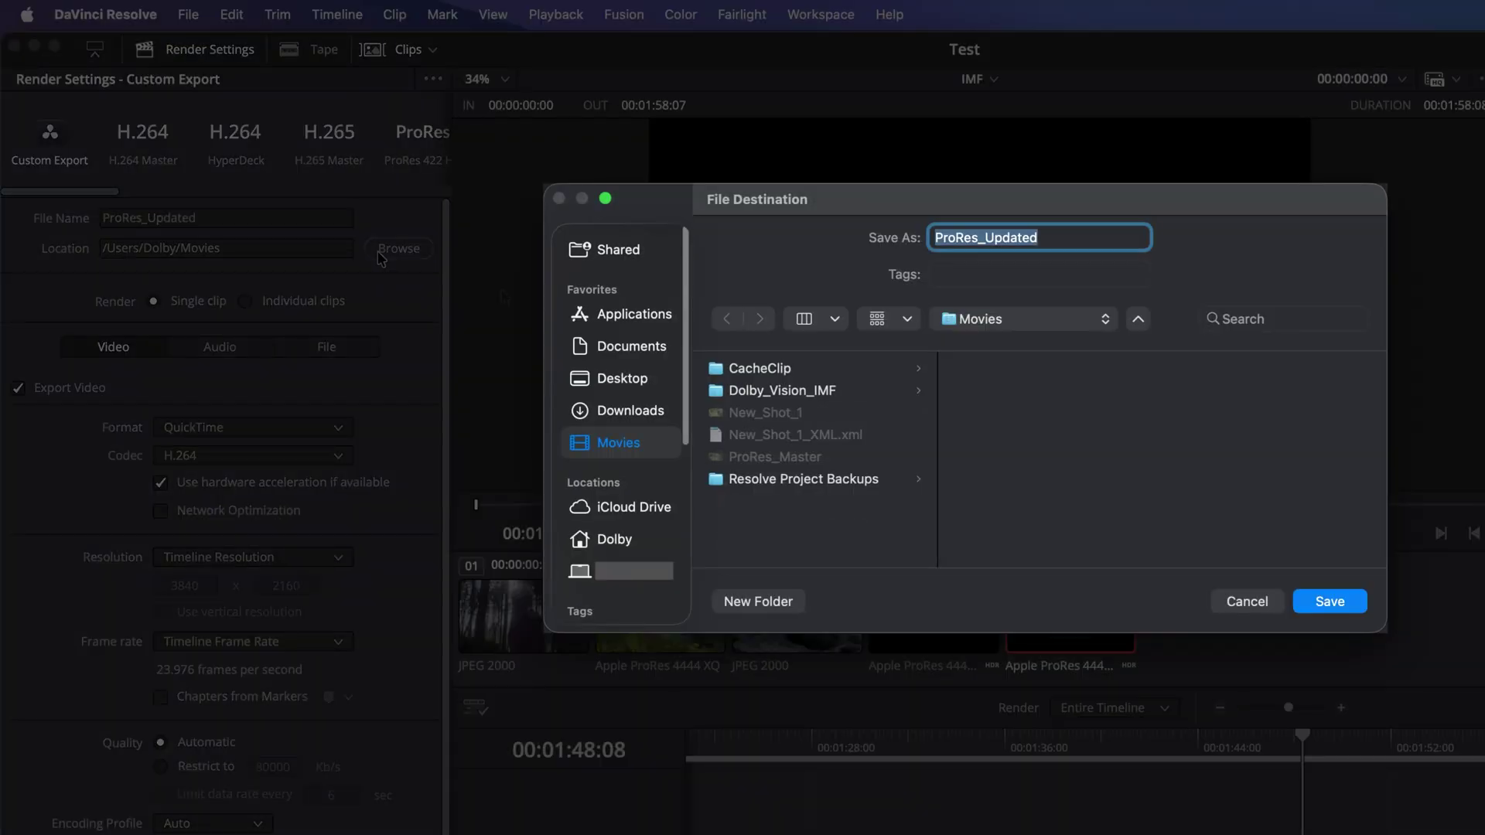
click(1319, 601)
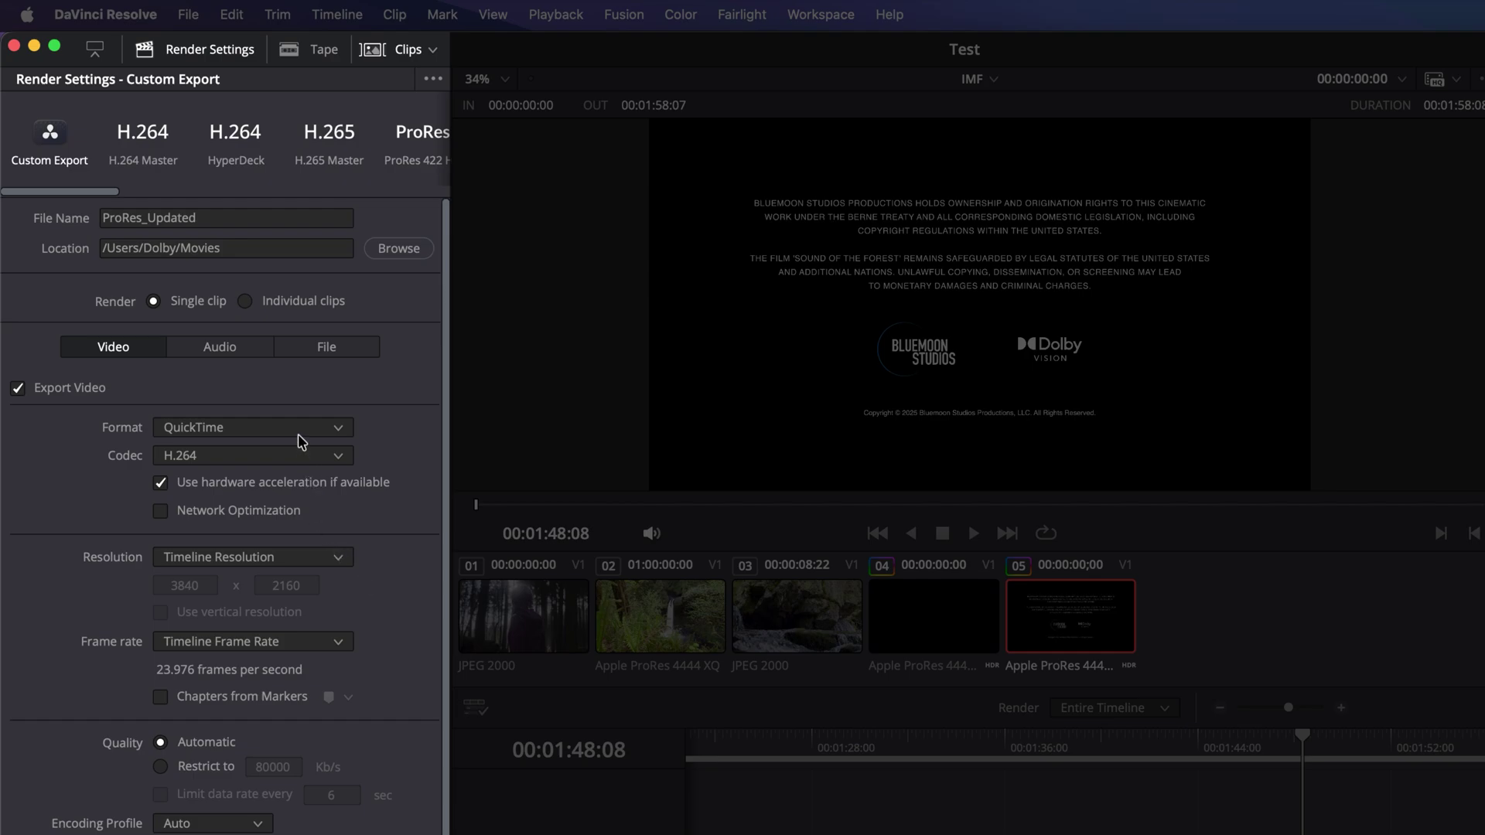
Step: Render it as a QuickTime Apple ProRes 4444 XQ file through the render queue
click(301, 437)
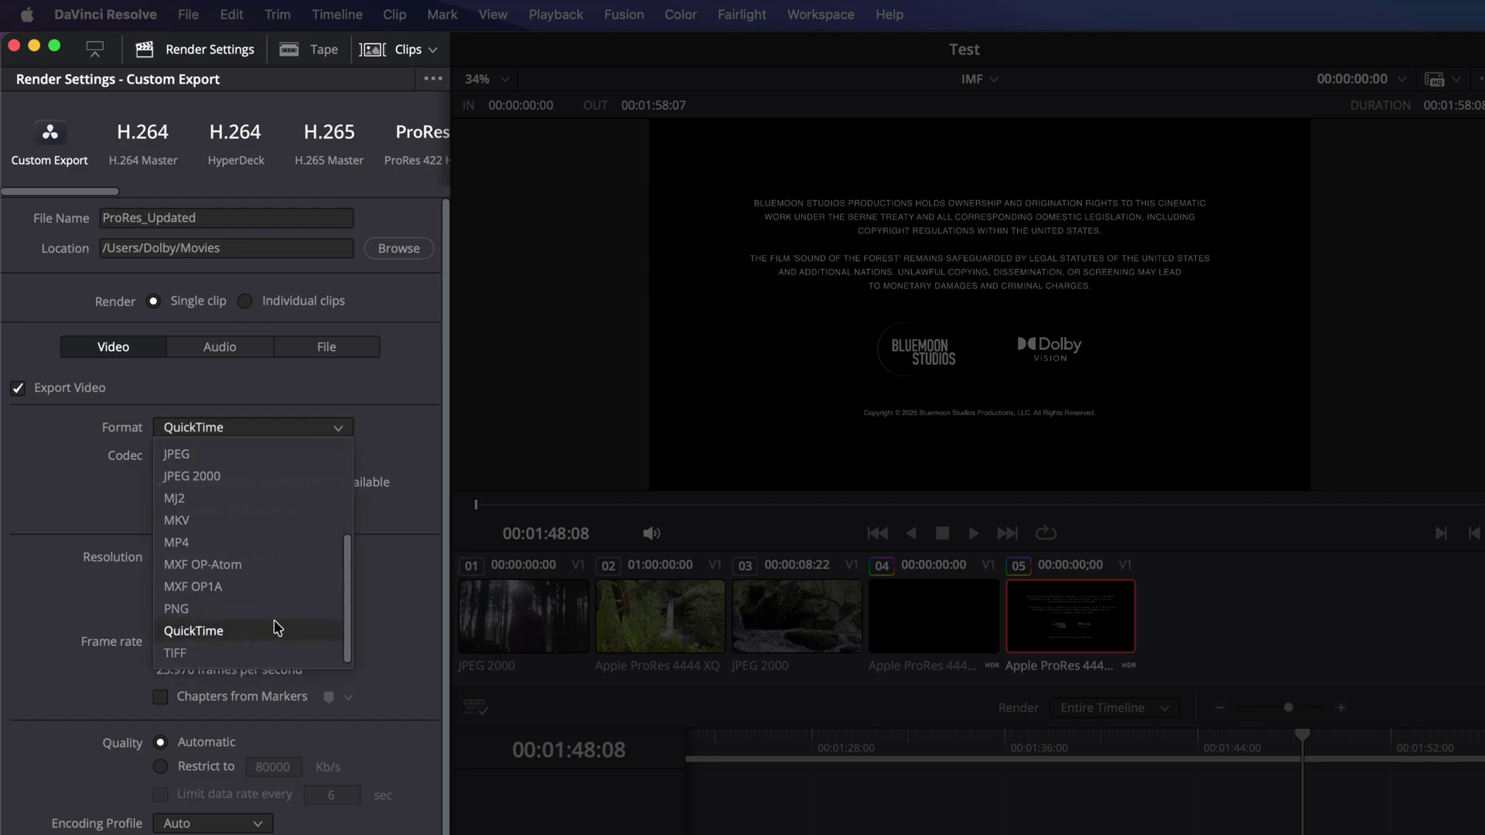
click(277, 628)
click(271, 455)
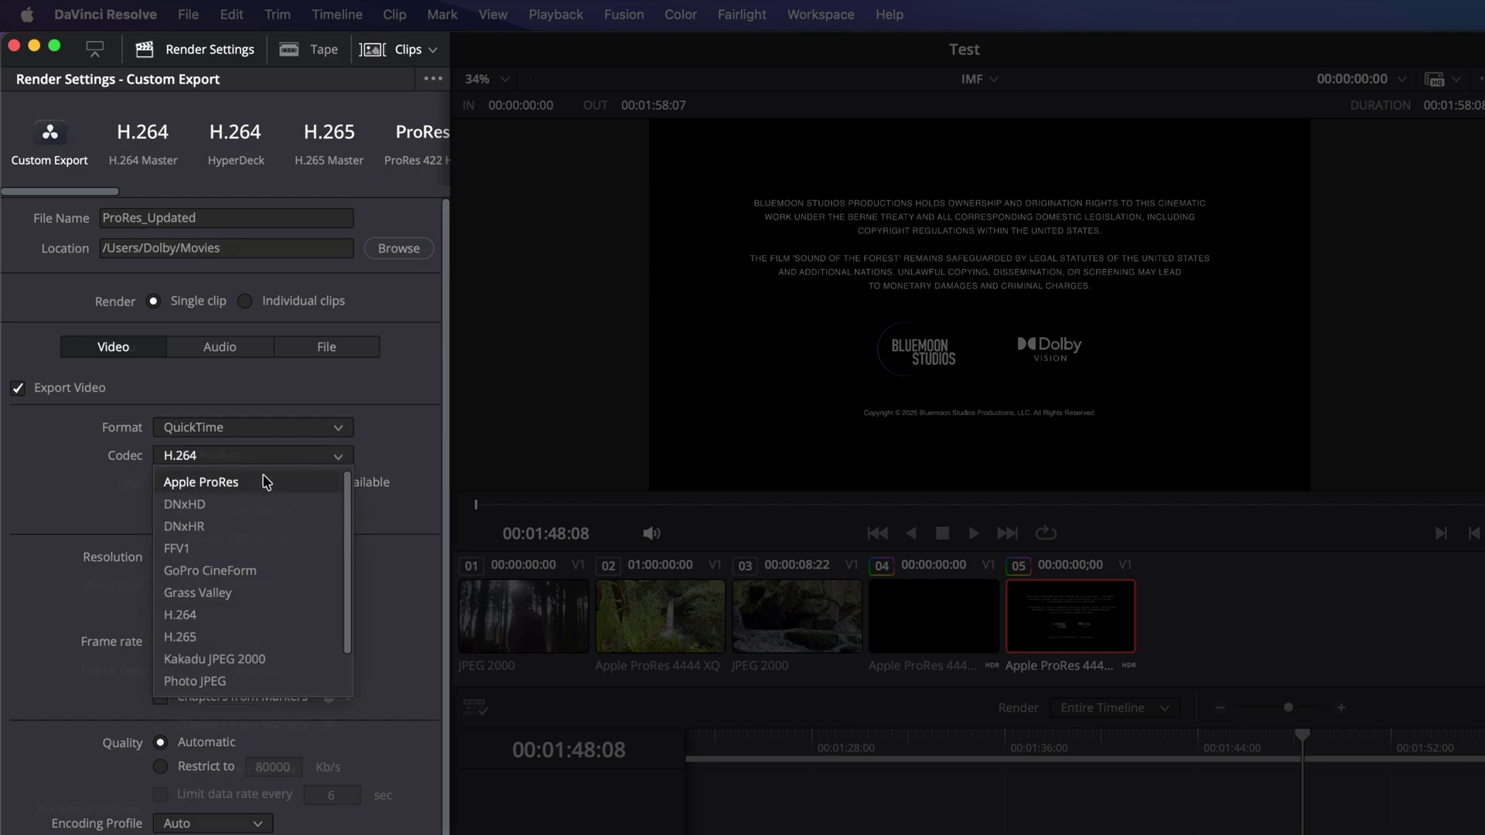
click(265, 481)
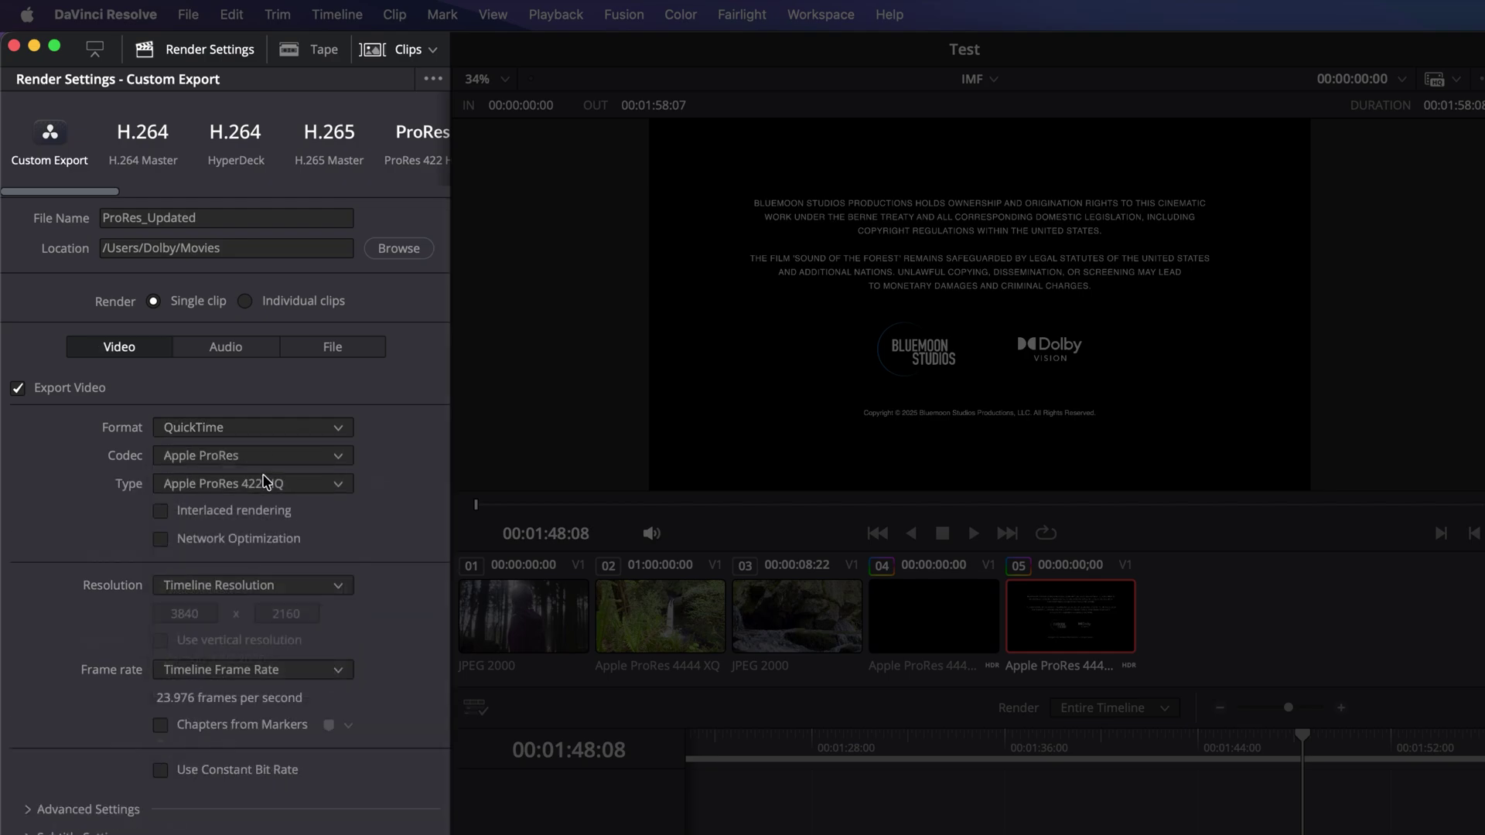
click(337, 492)
click(312, 621)
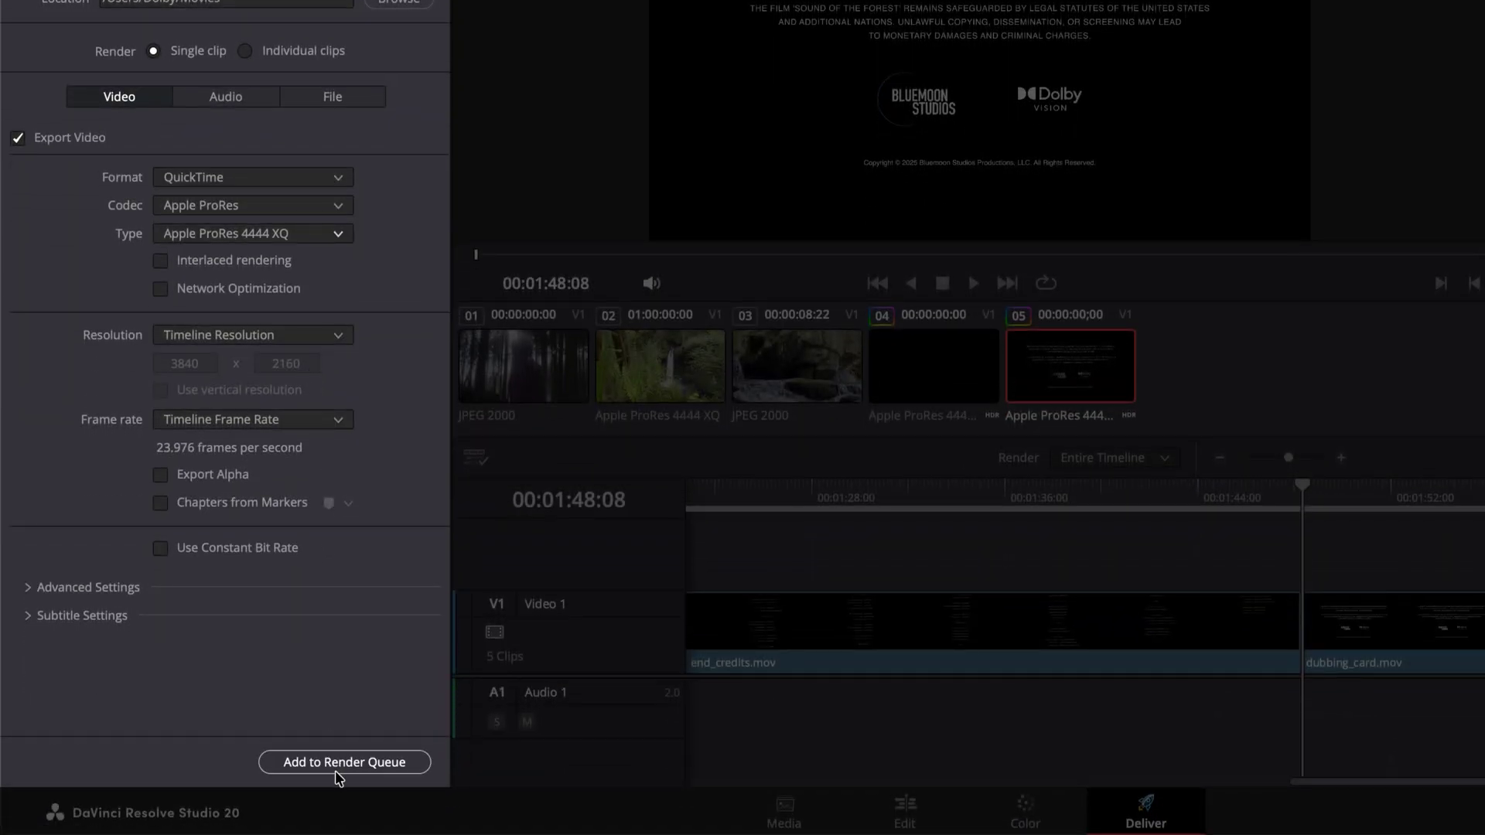
click(335, 769)
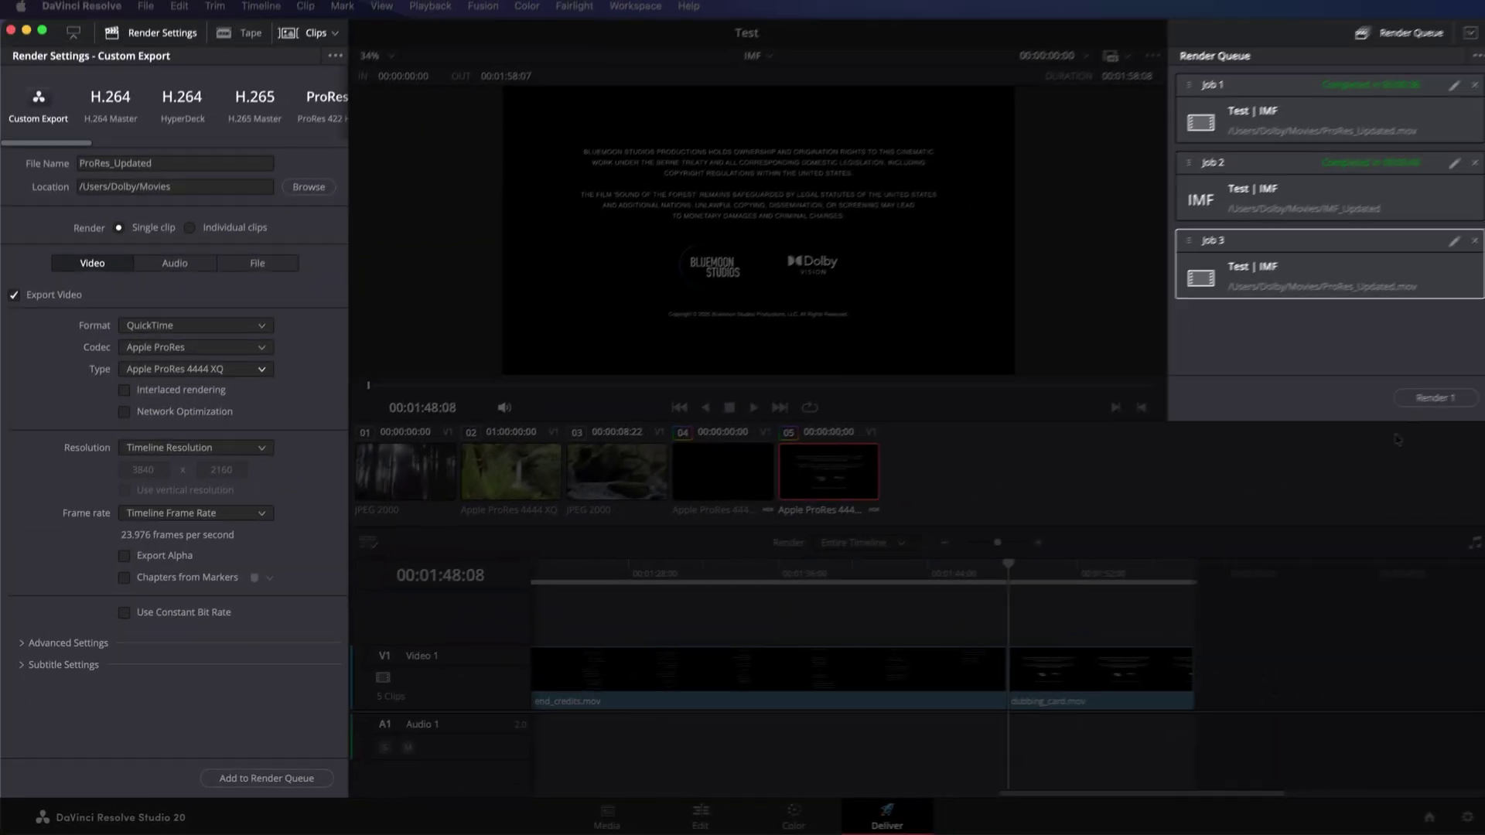
click(1419, 397)
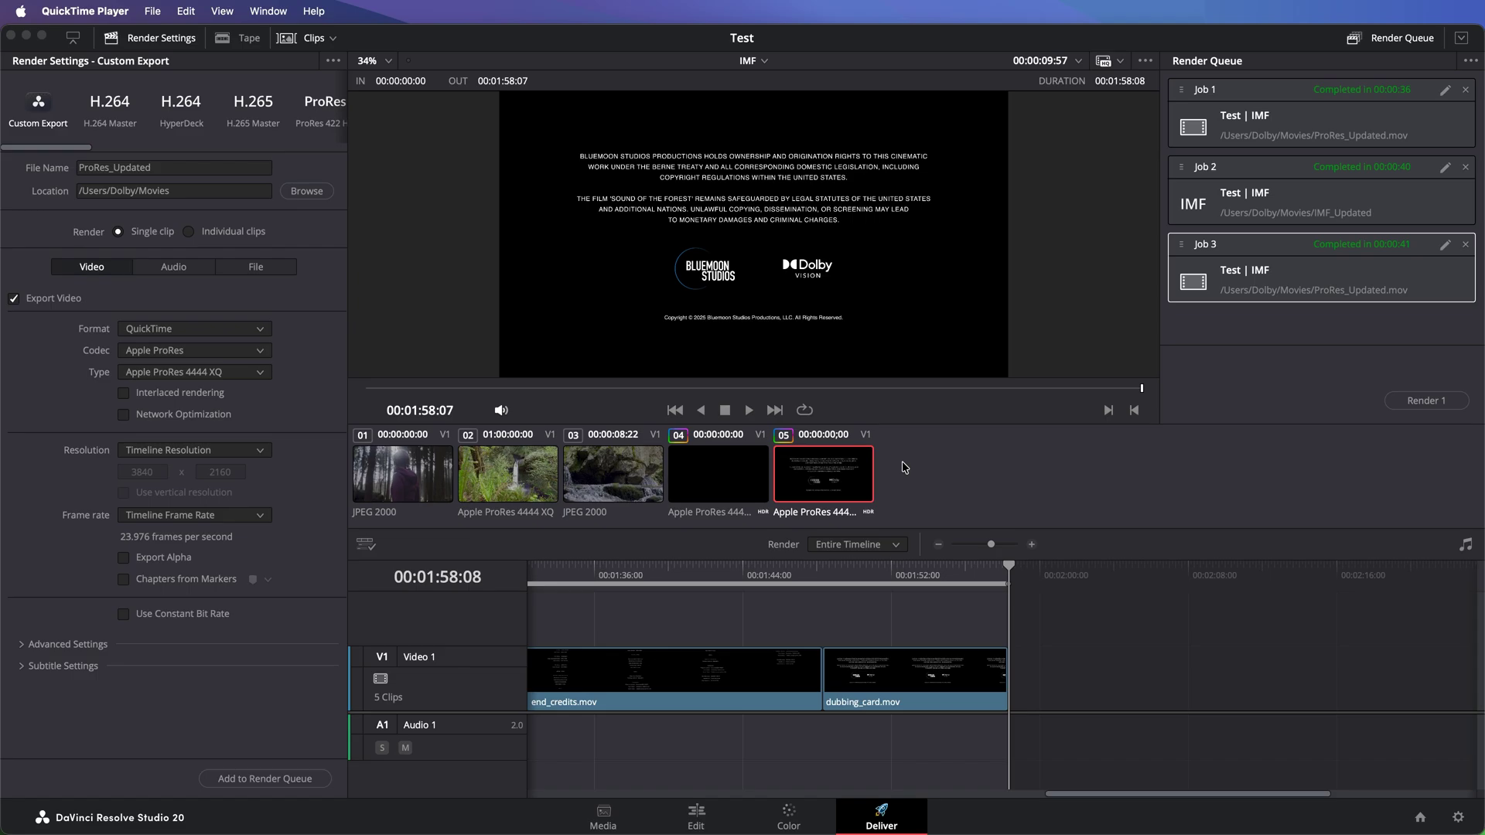
Step: Export the timeline as XML_Updated in the Dolby Vision XML (*.xml) format
click(903, 467)
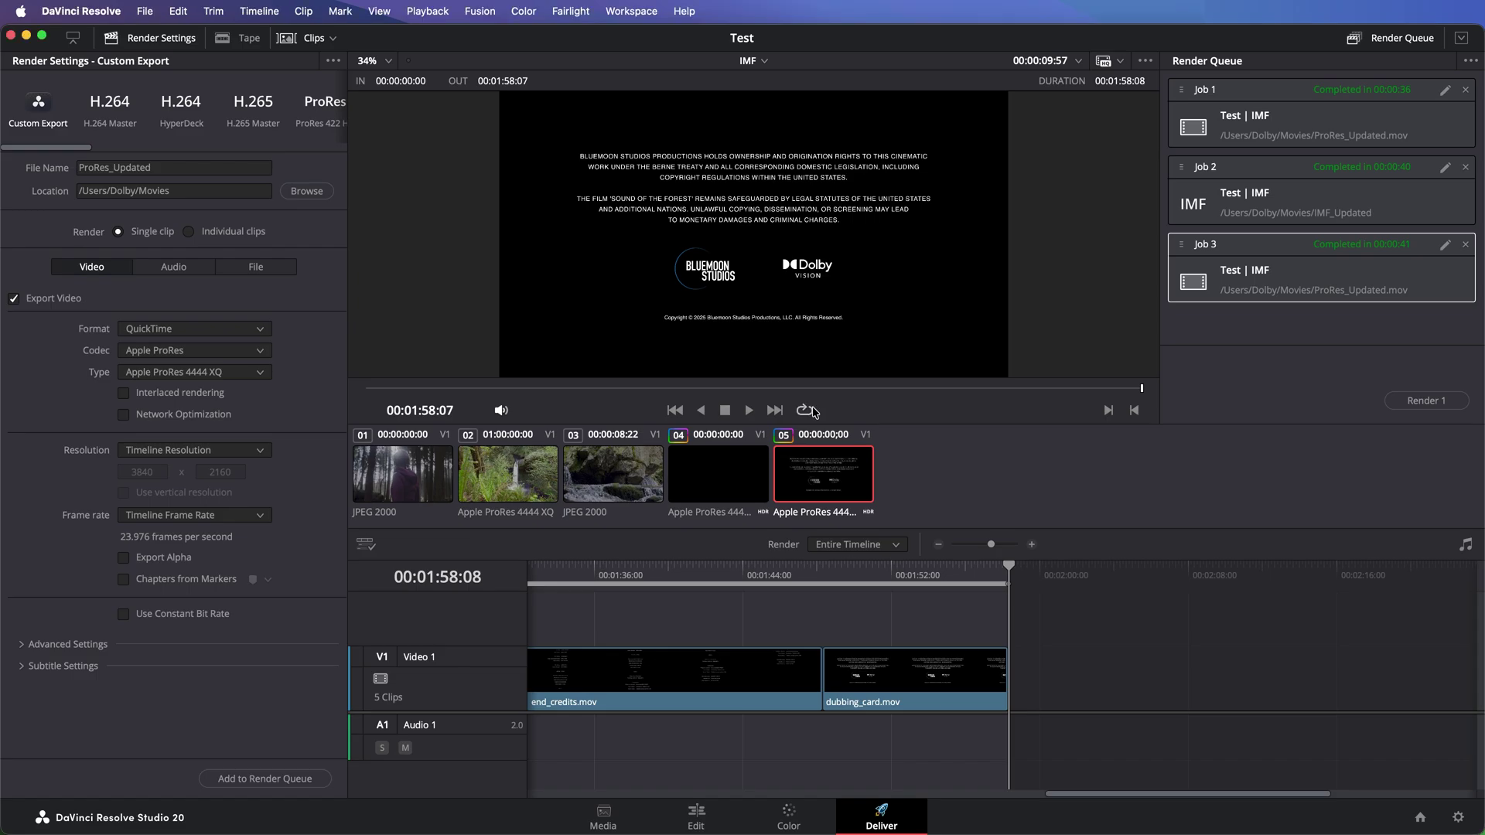
click(147, 12)
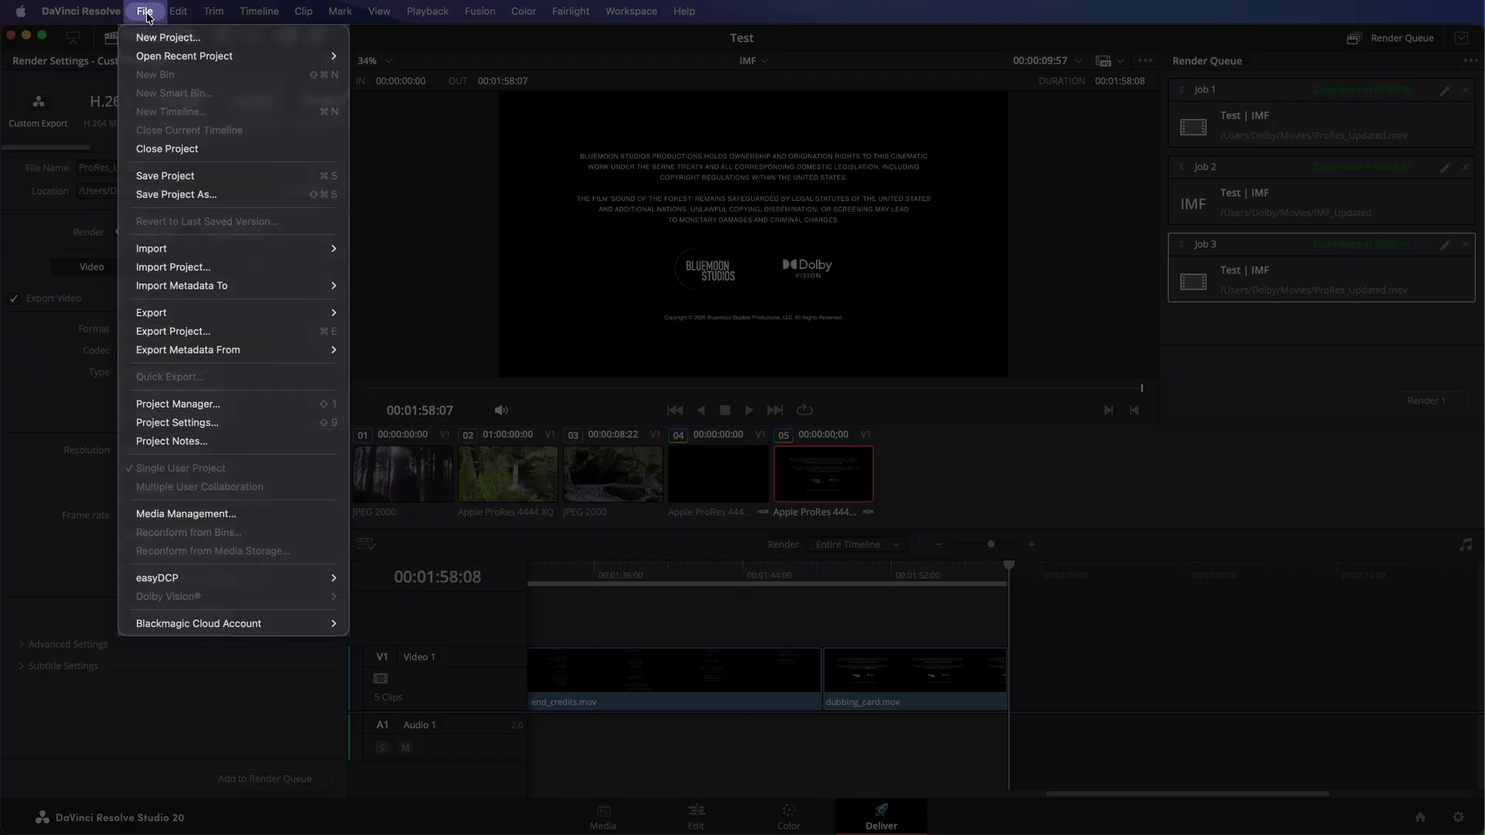
mouse_move(288, 322)
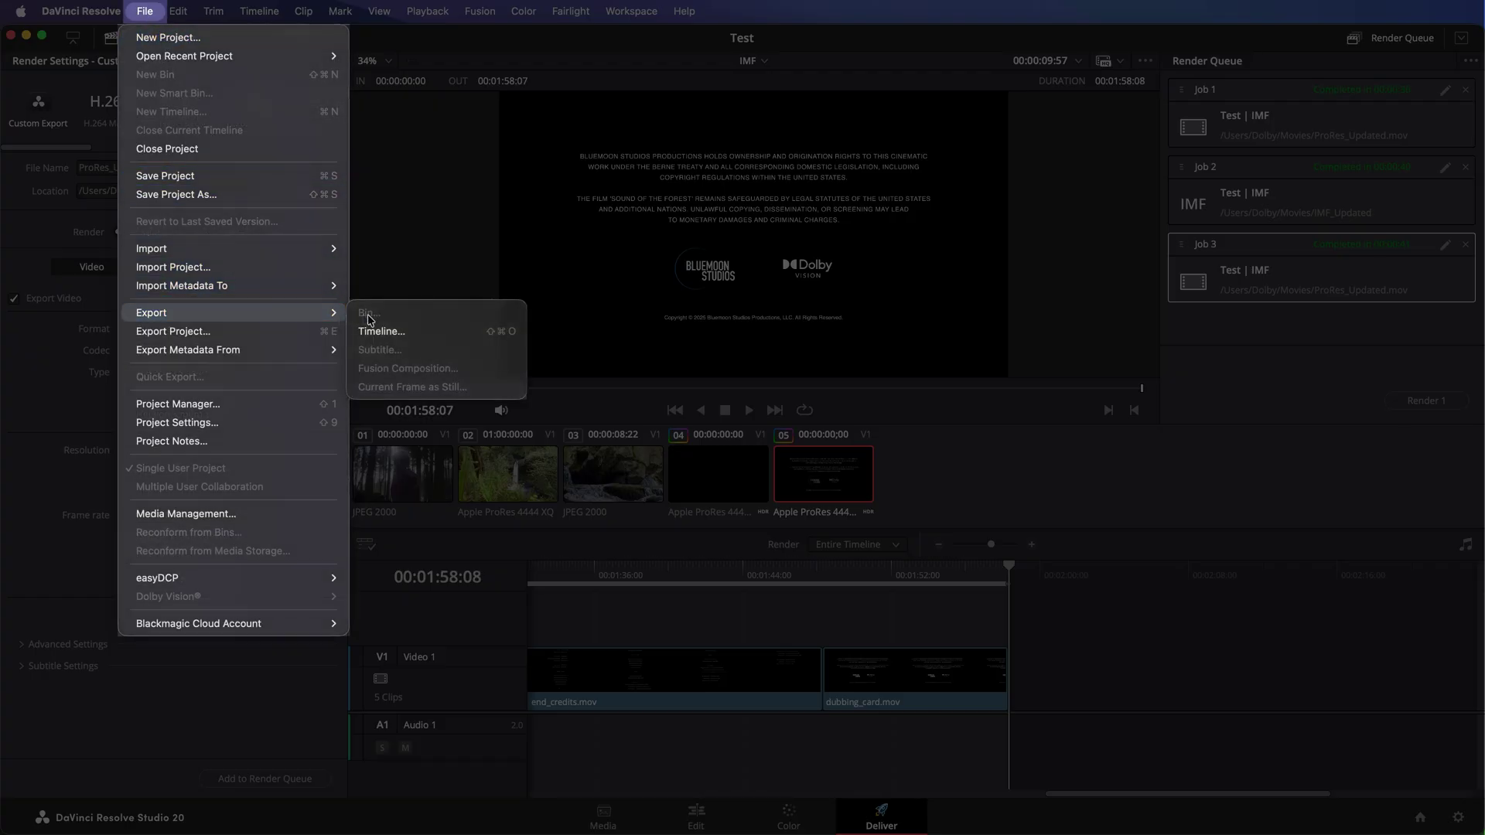
click(399, 332)
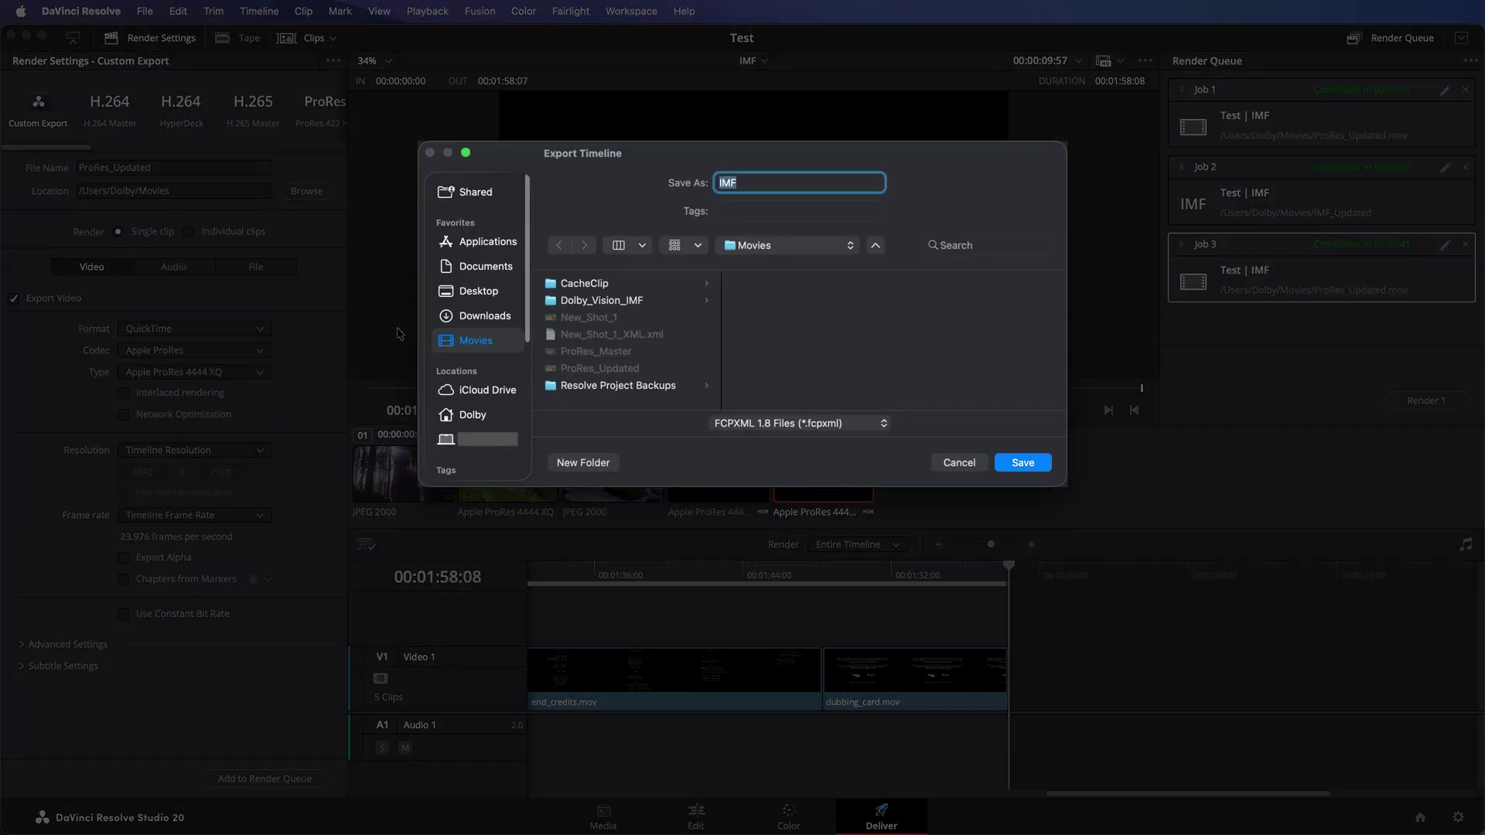
click(761, 180)
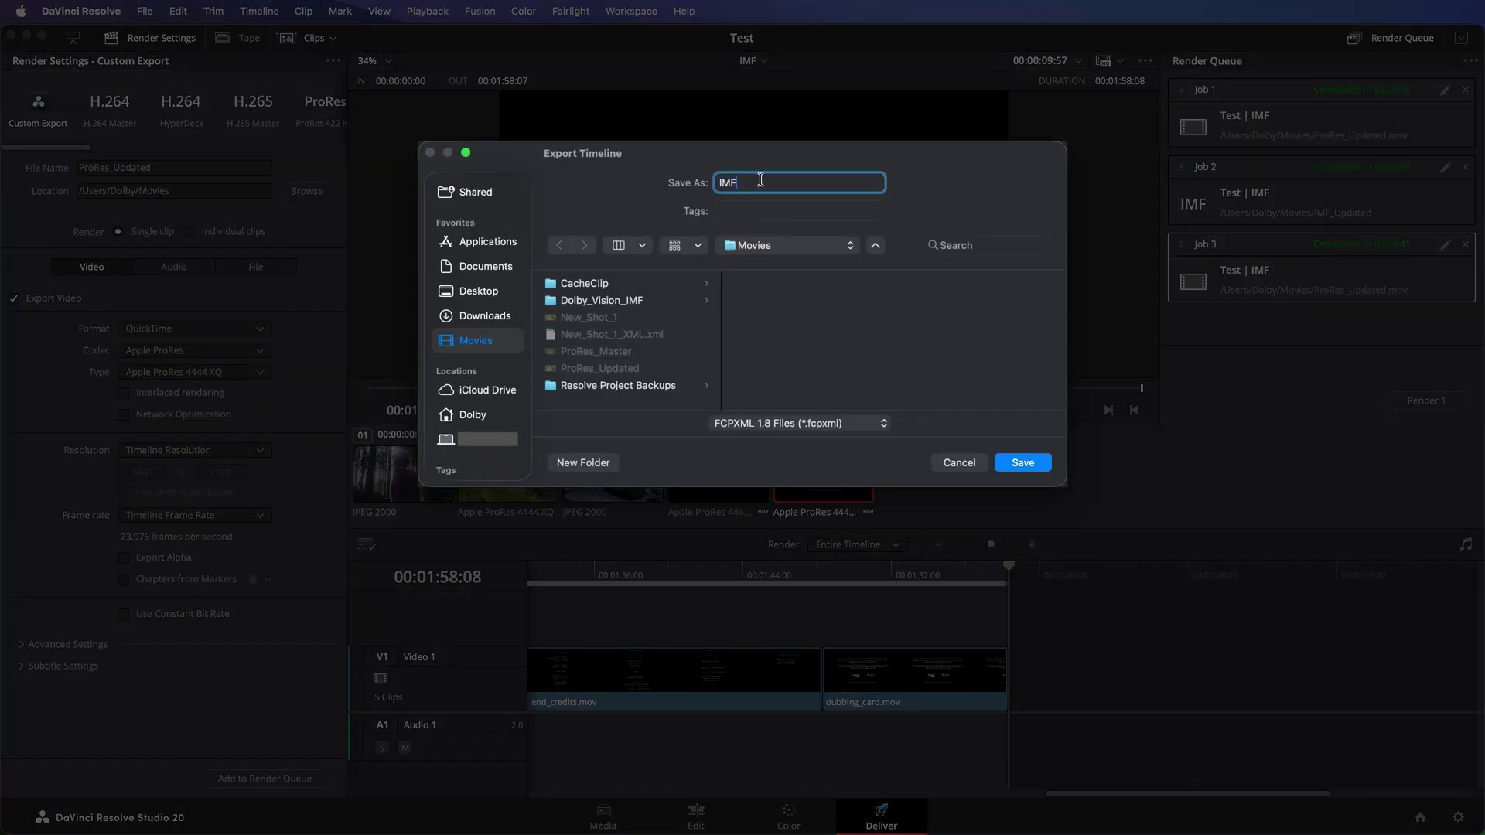
key(BackSpace)
key(BackSpace)
key(BackSpace)
text(XML_Updated)
click(800, 423)
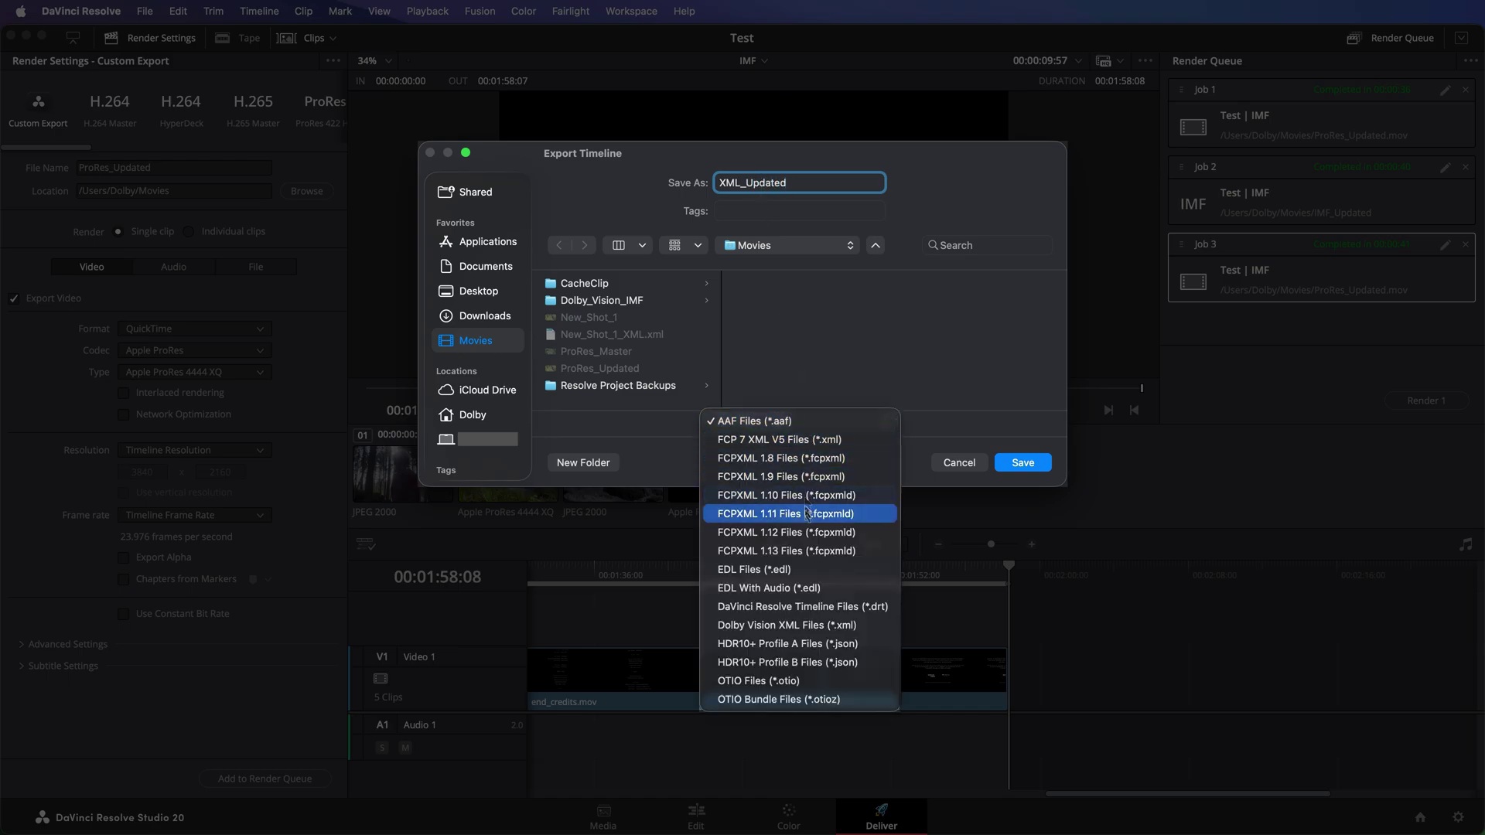
click(857, 626)
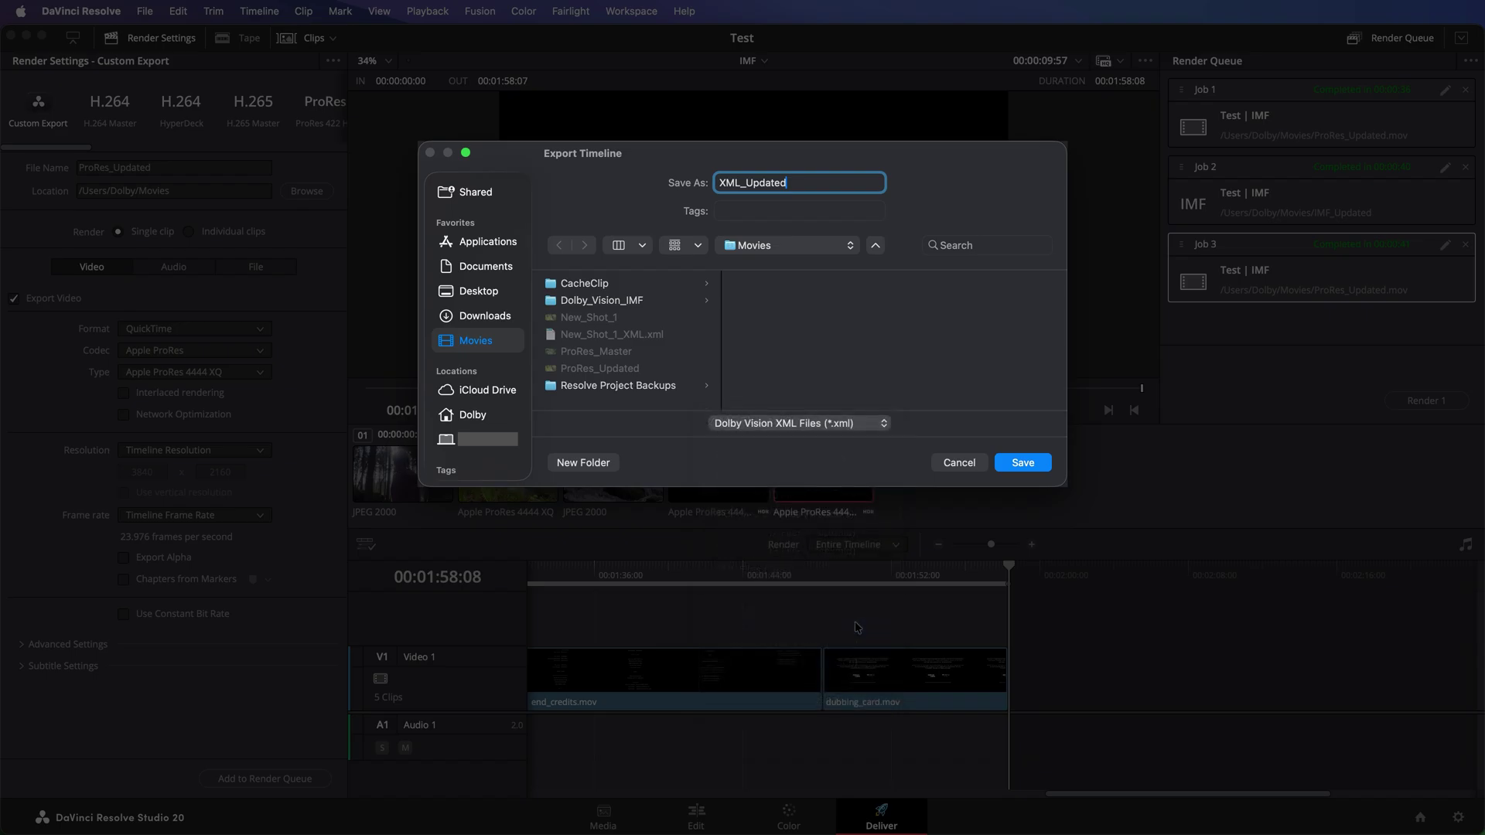
click(1018, 464)
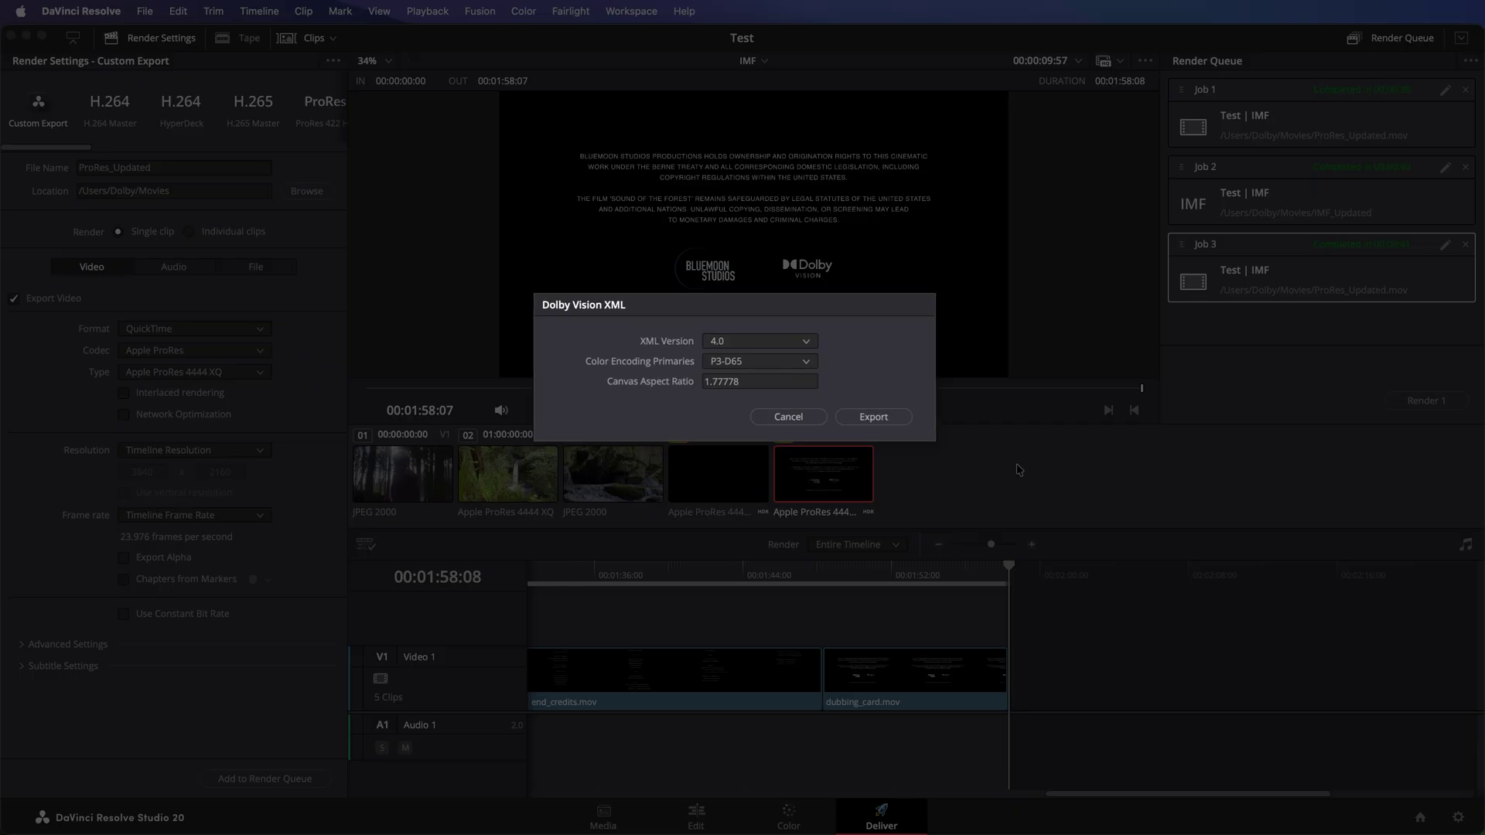
Step: Export the version 4.0 XML, then check dubbing_card.mov's supplemental package option on the Edit timeline
click(874, 417)
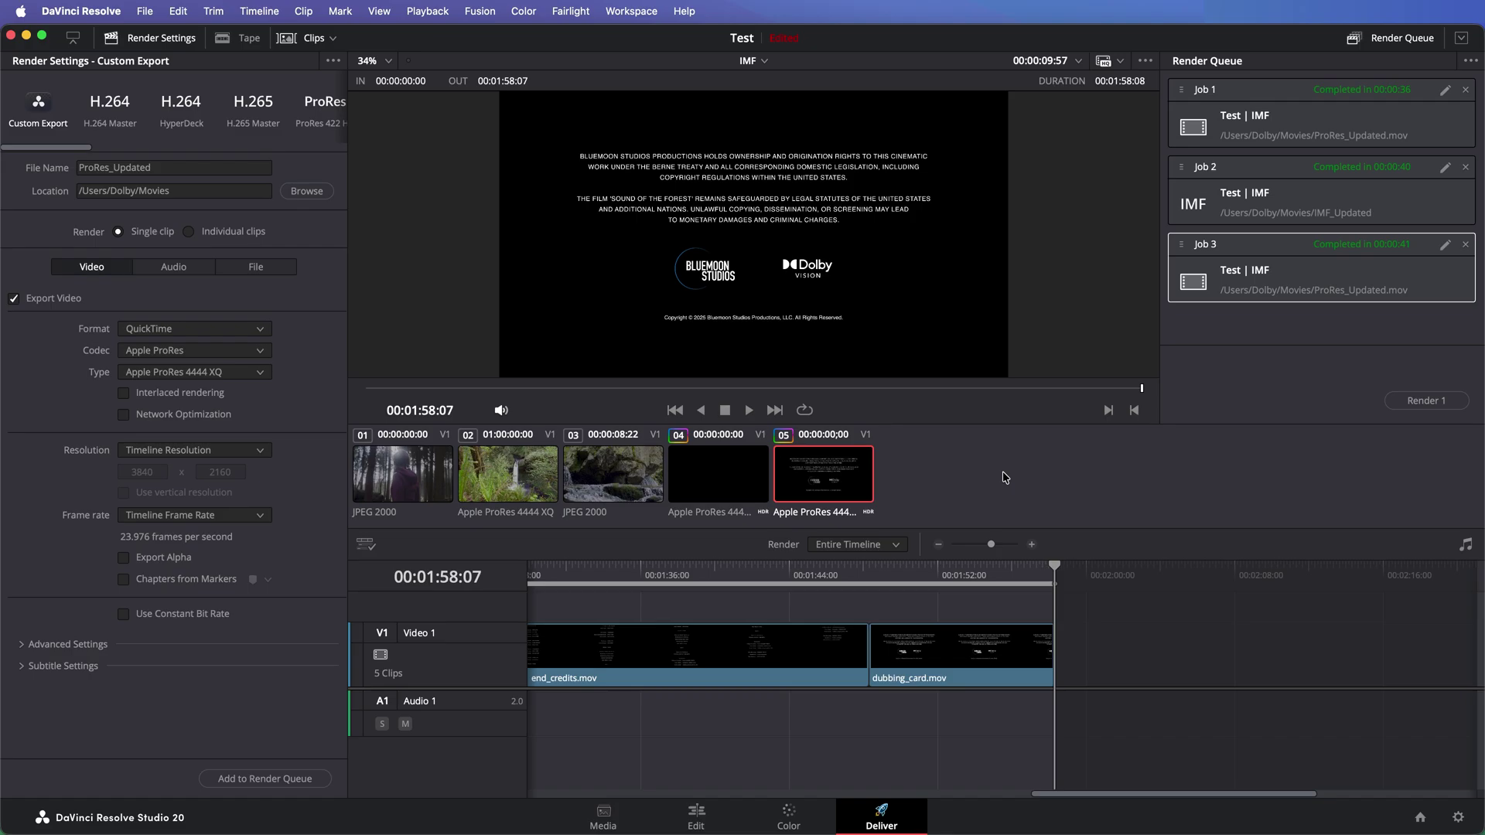
click(695, 812)
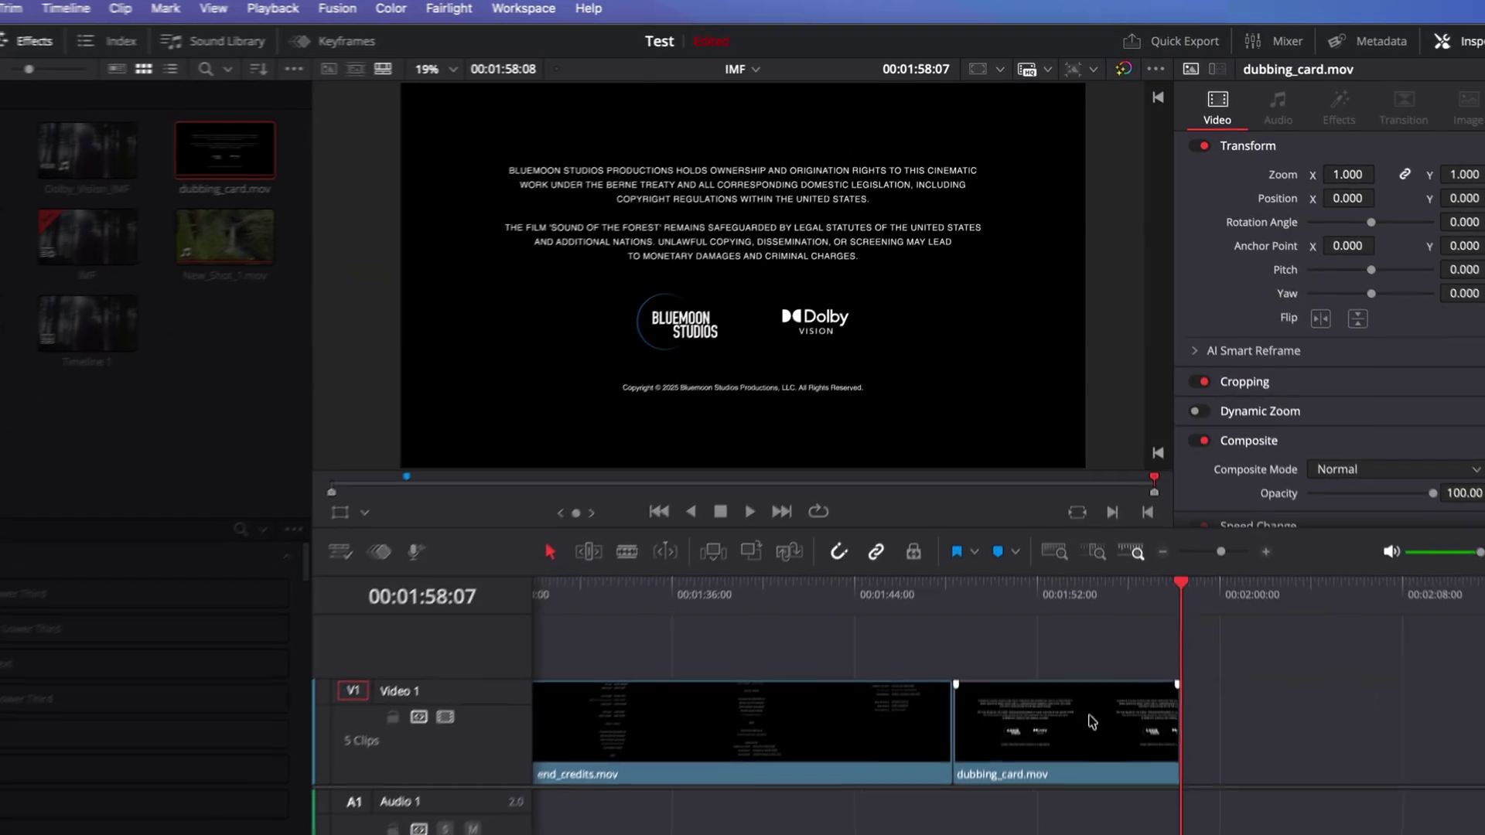
right_click(1093, 591)
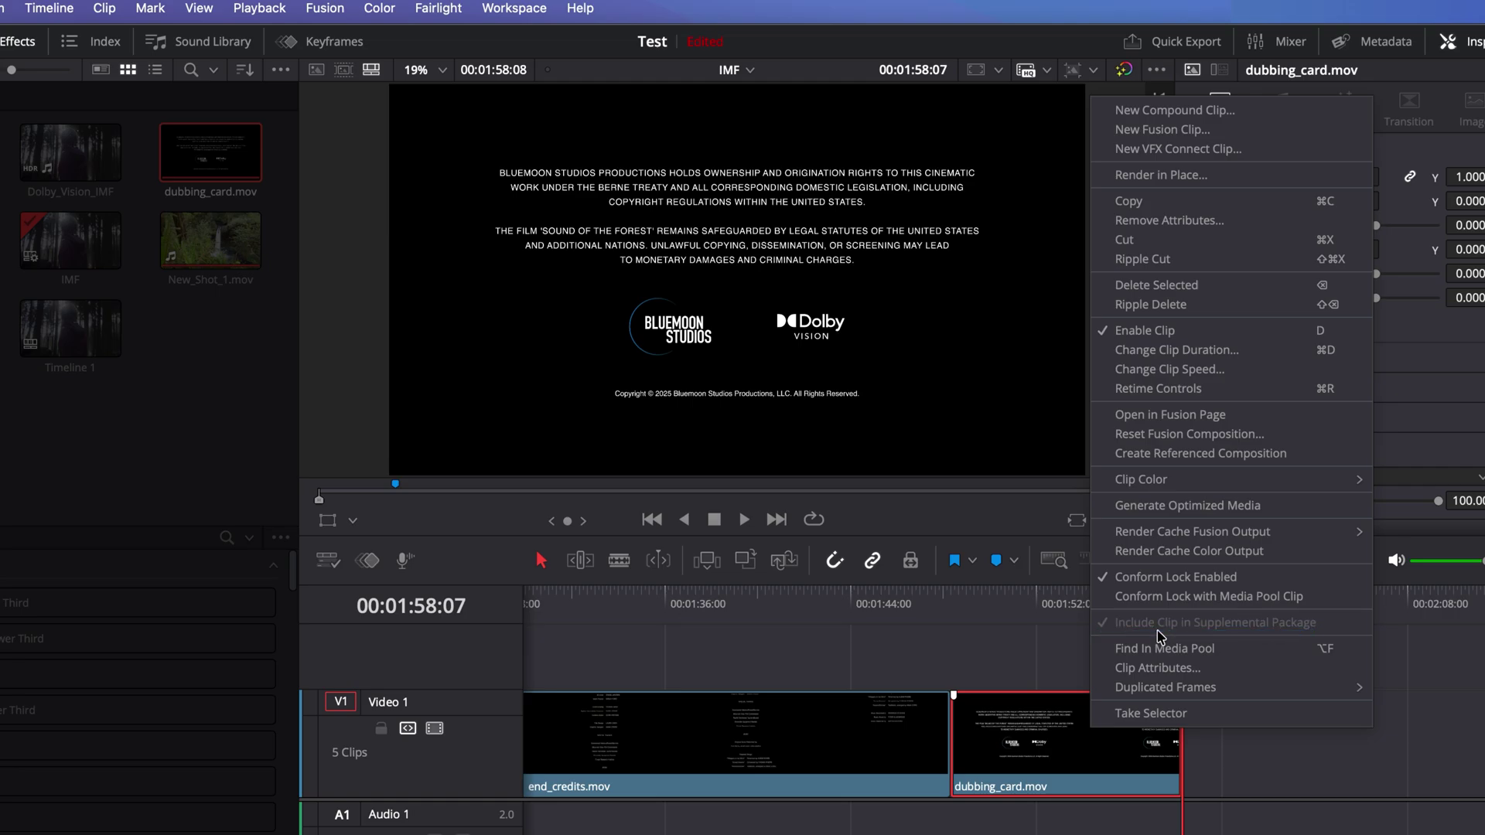
Step: Check the supplemental package inclusion for end_credits.mov and New_Shot_1
click(762, 754)
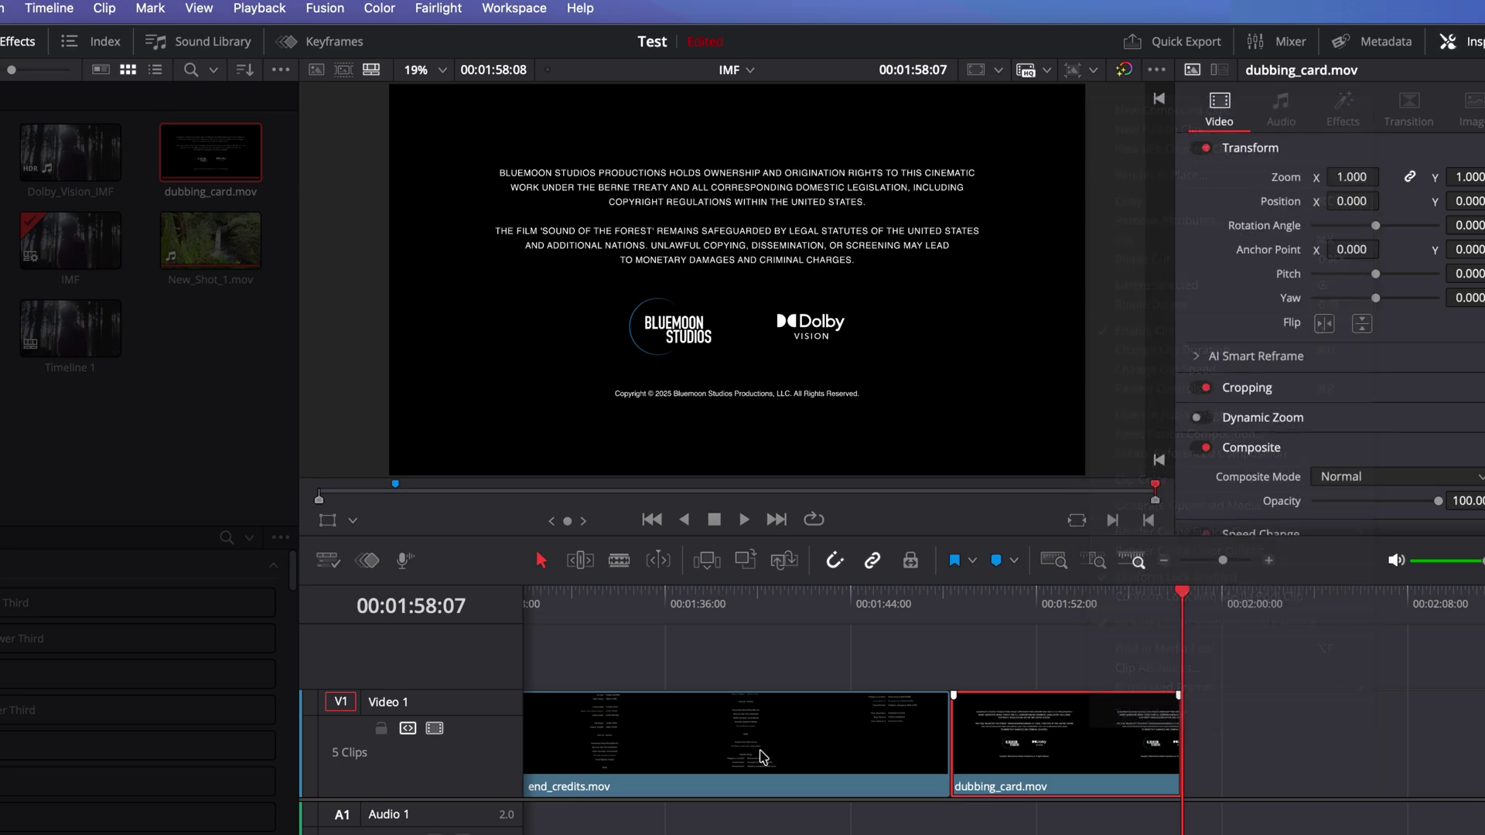
click(762, 754)
right_click(762, 754)
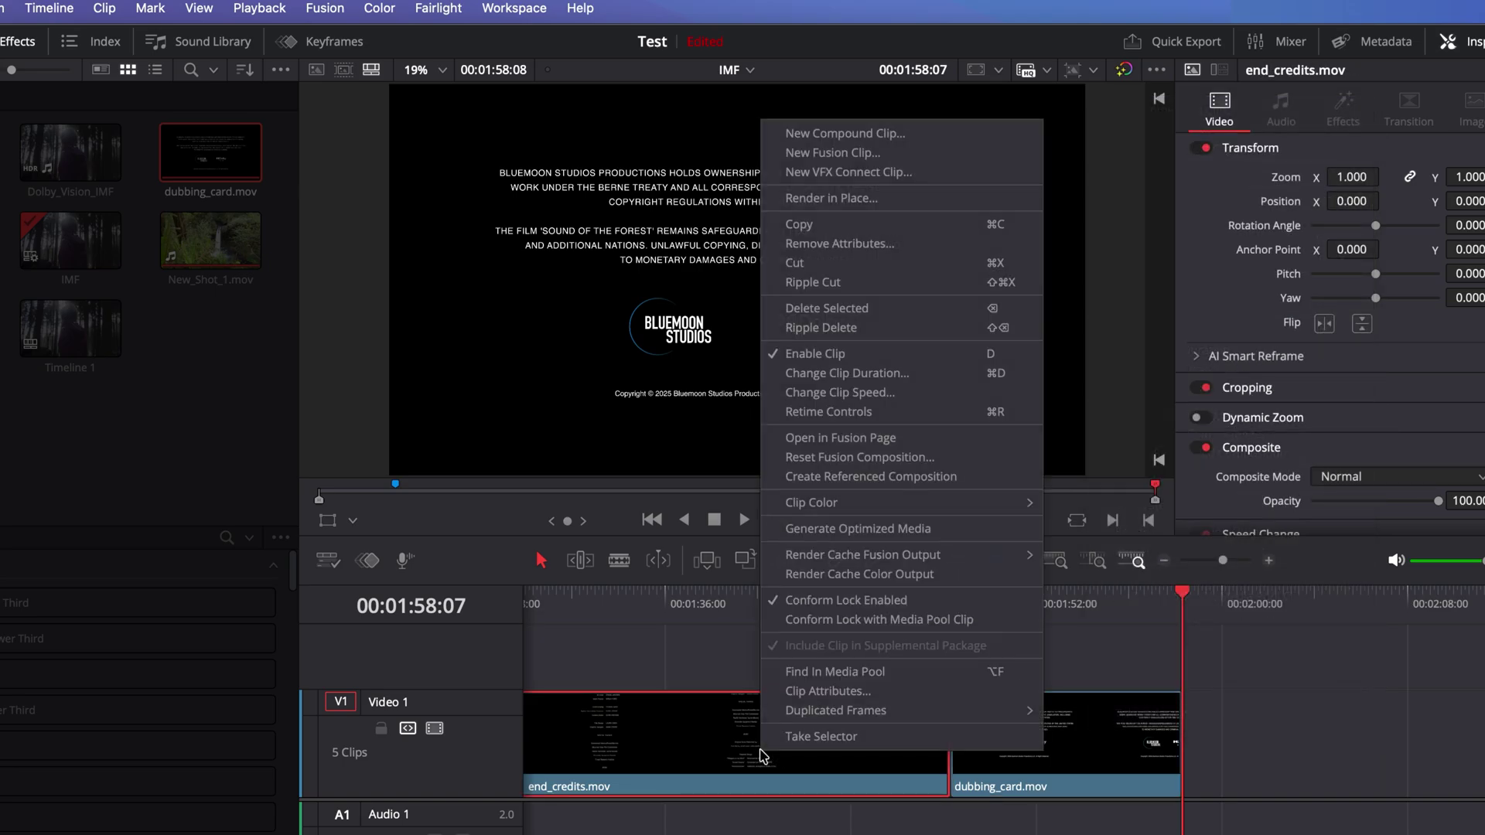
click(781, 755)
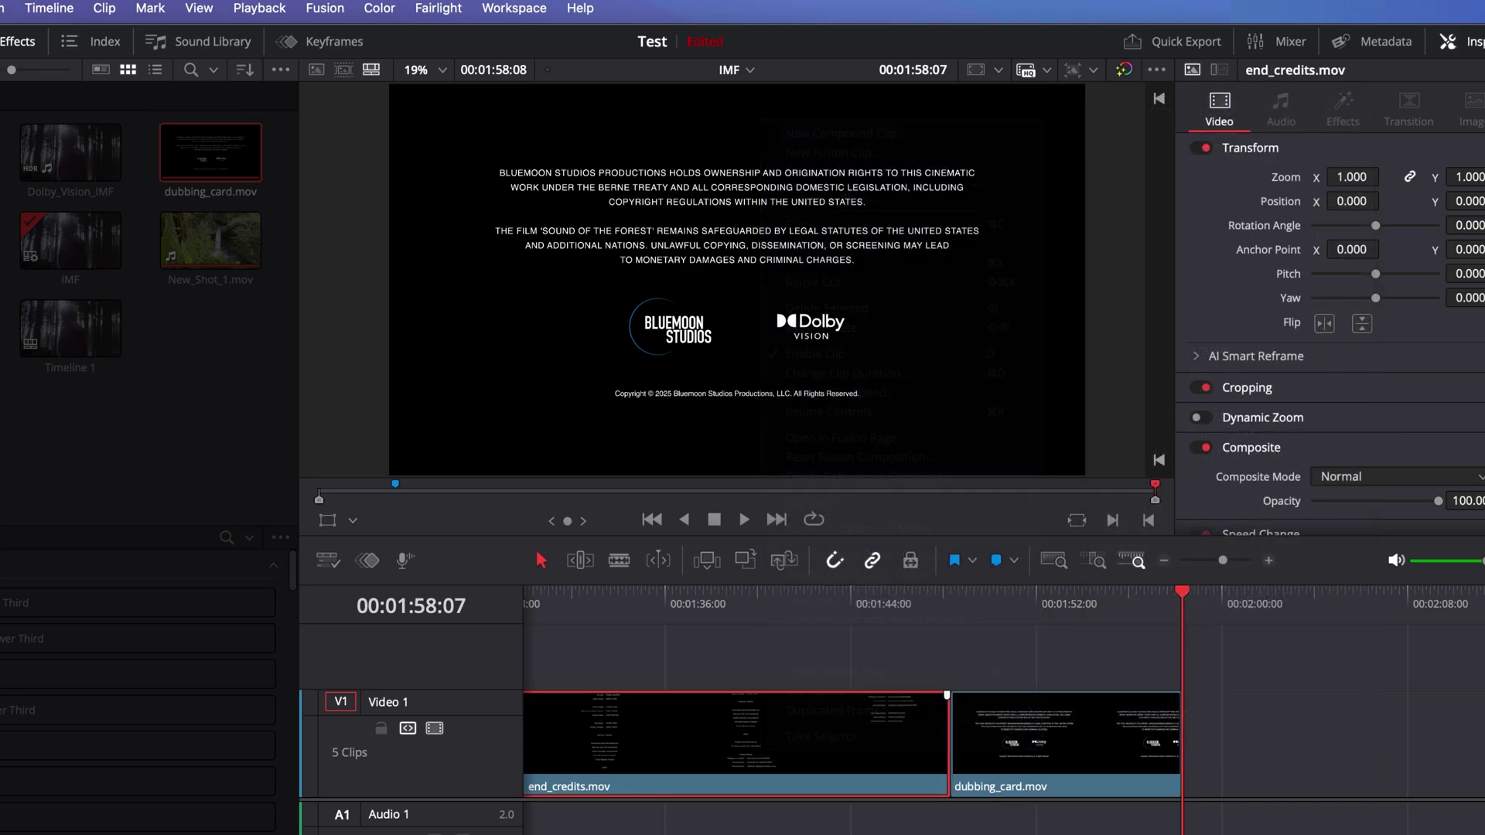
scroll(782, 754, left, 10)
scroll(762, 743, left, 2)
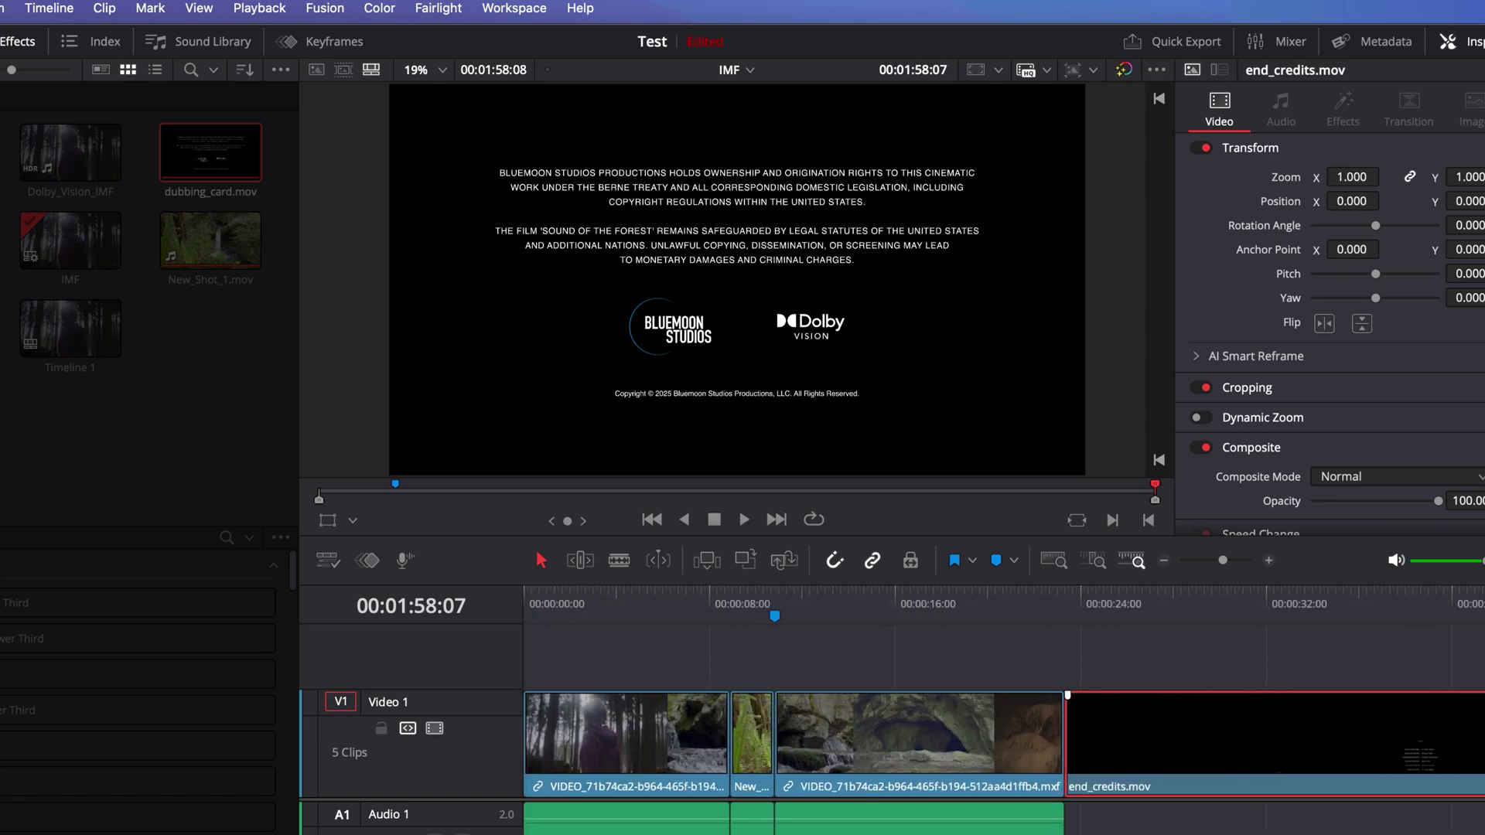
right_click(754, 738)
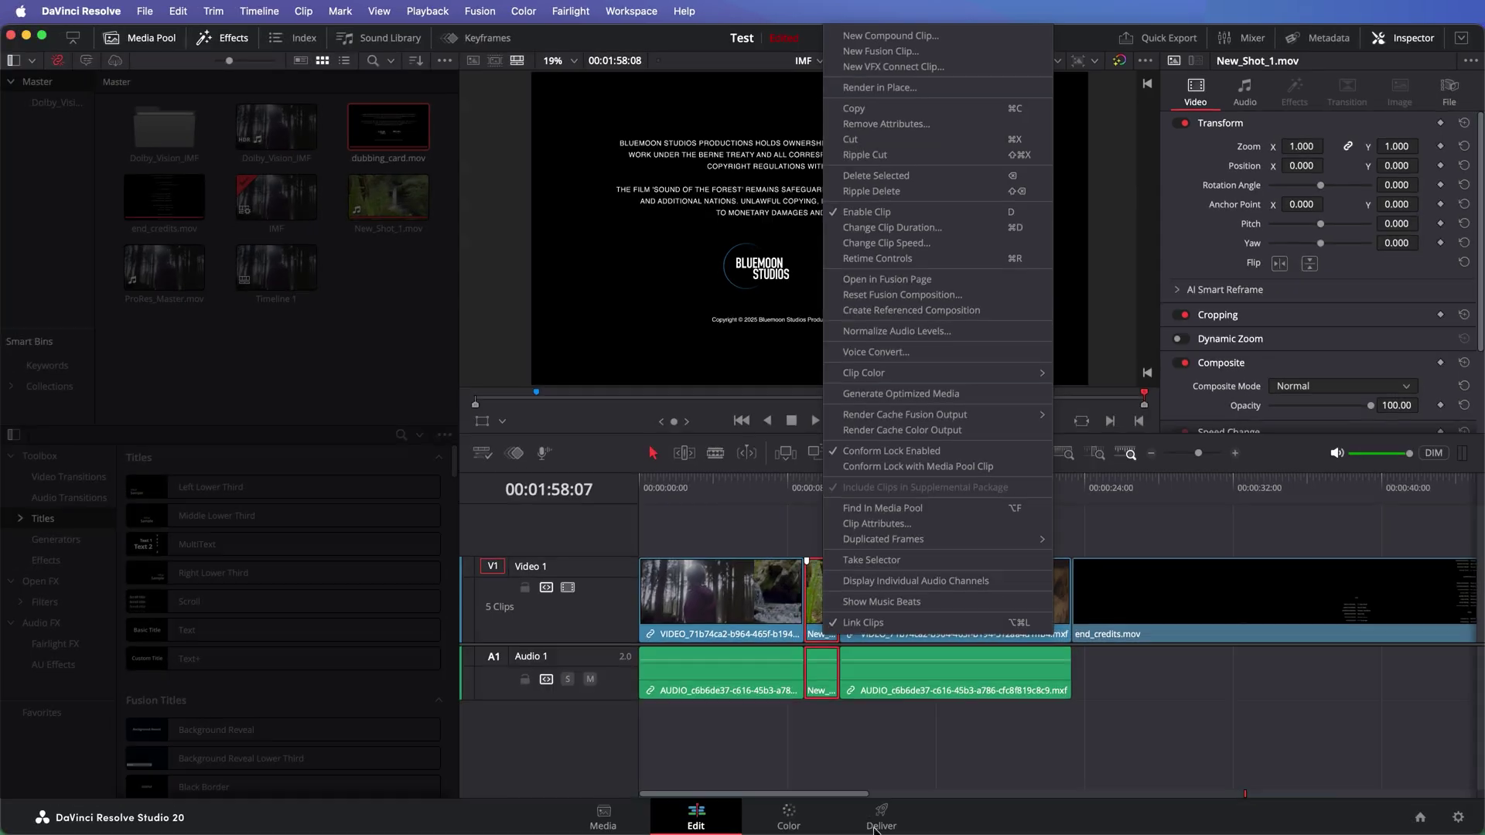
Step: Choose the IMF Netflix preset, rename the output IMF_Updated, and enable Supplemental package
click(880, 822)
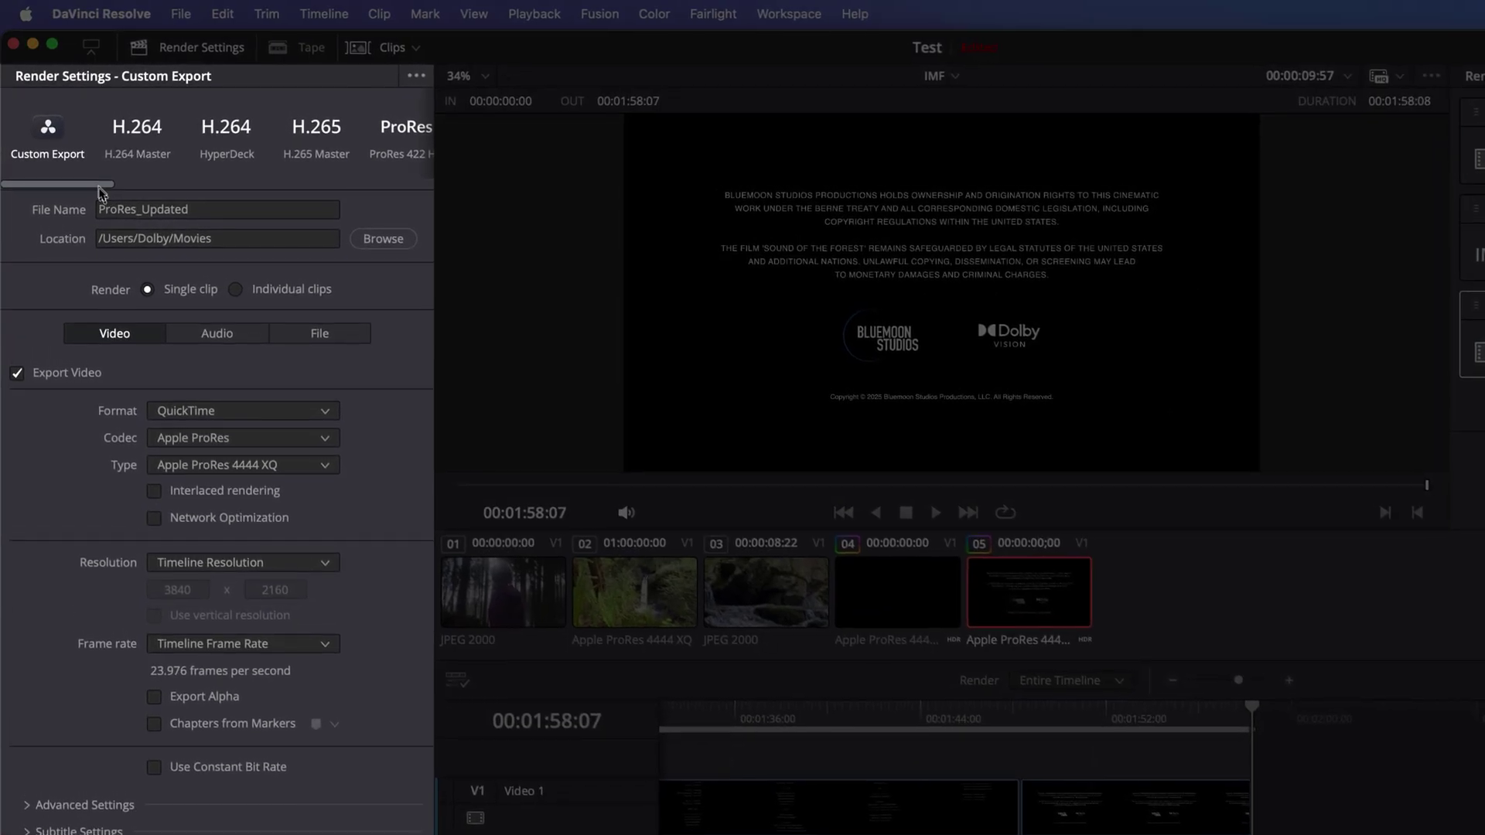
drag(72, 149, 324, 212)
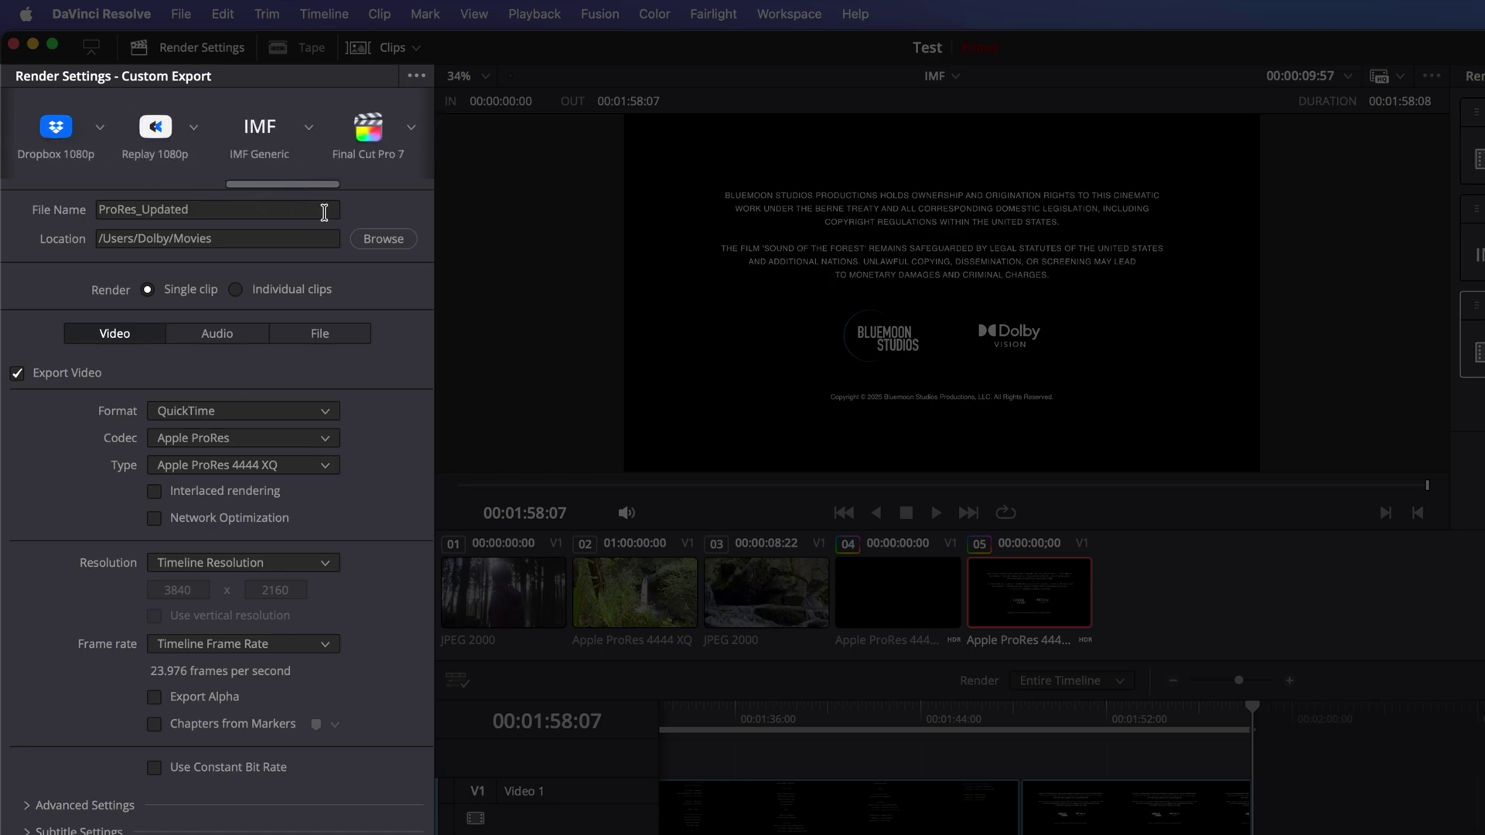
click(309, 129)
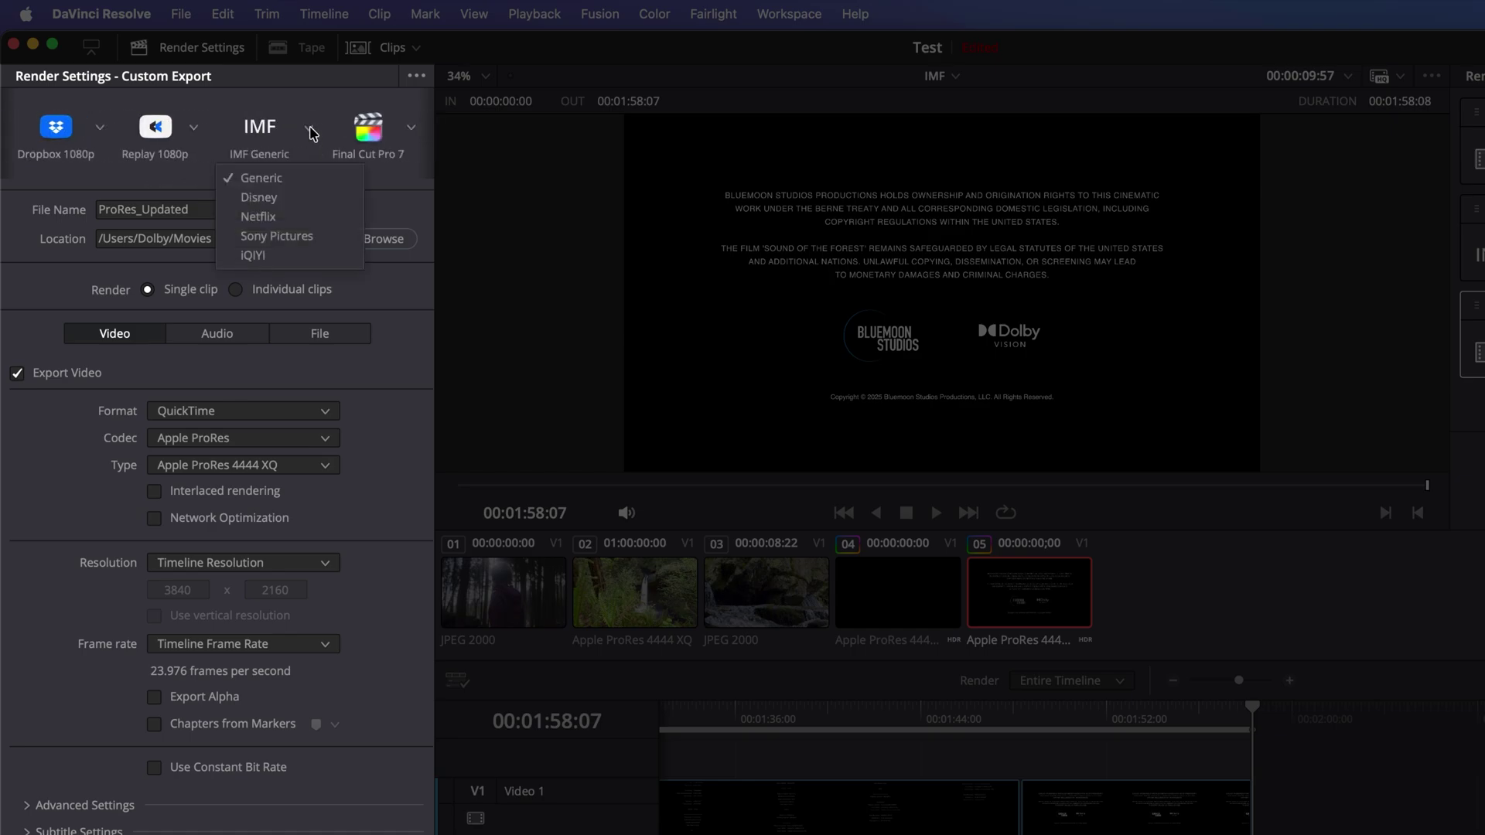
click(314, 218)
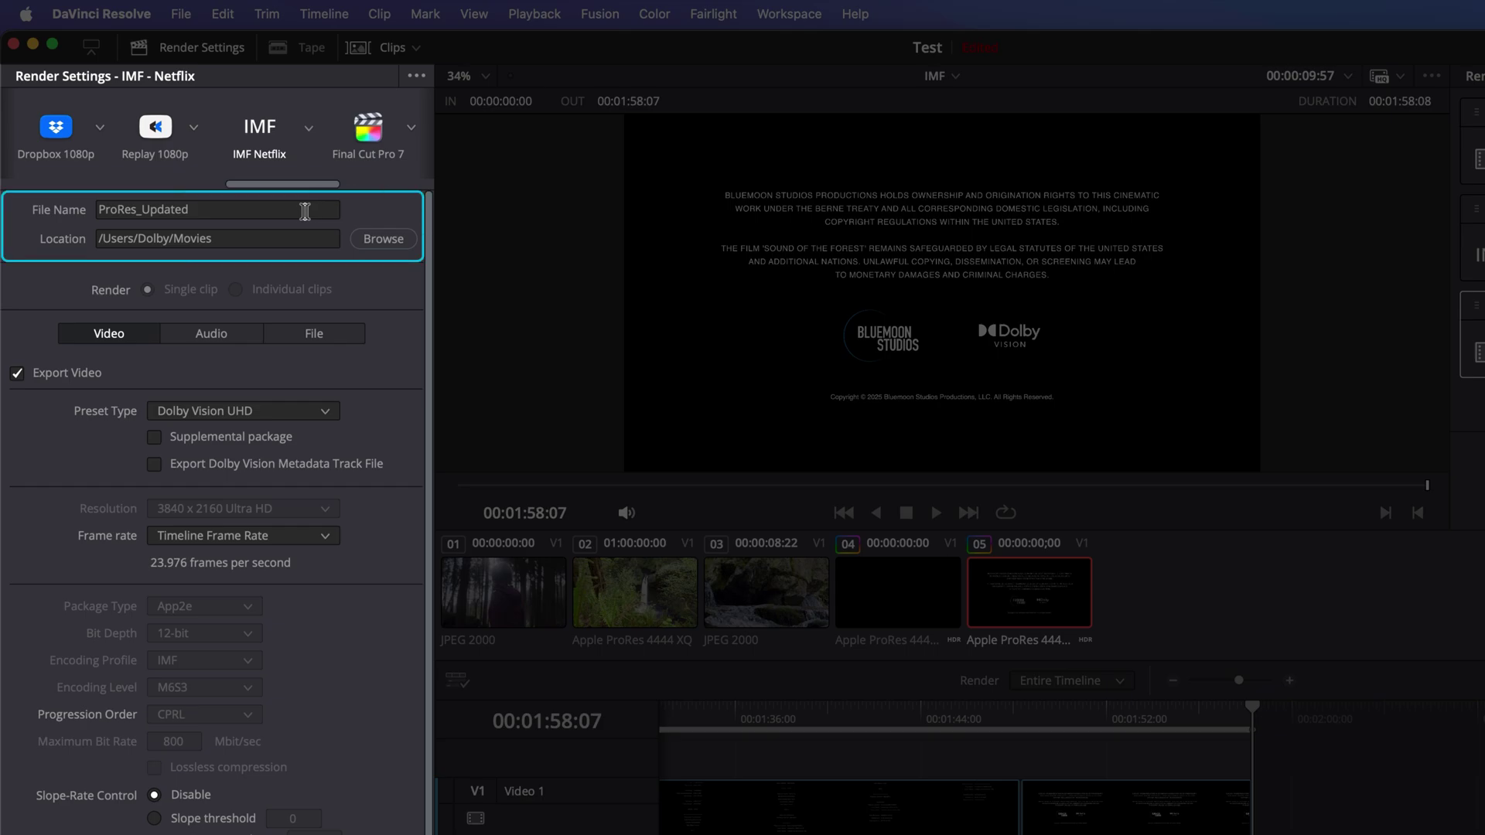
click(260, 210)
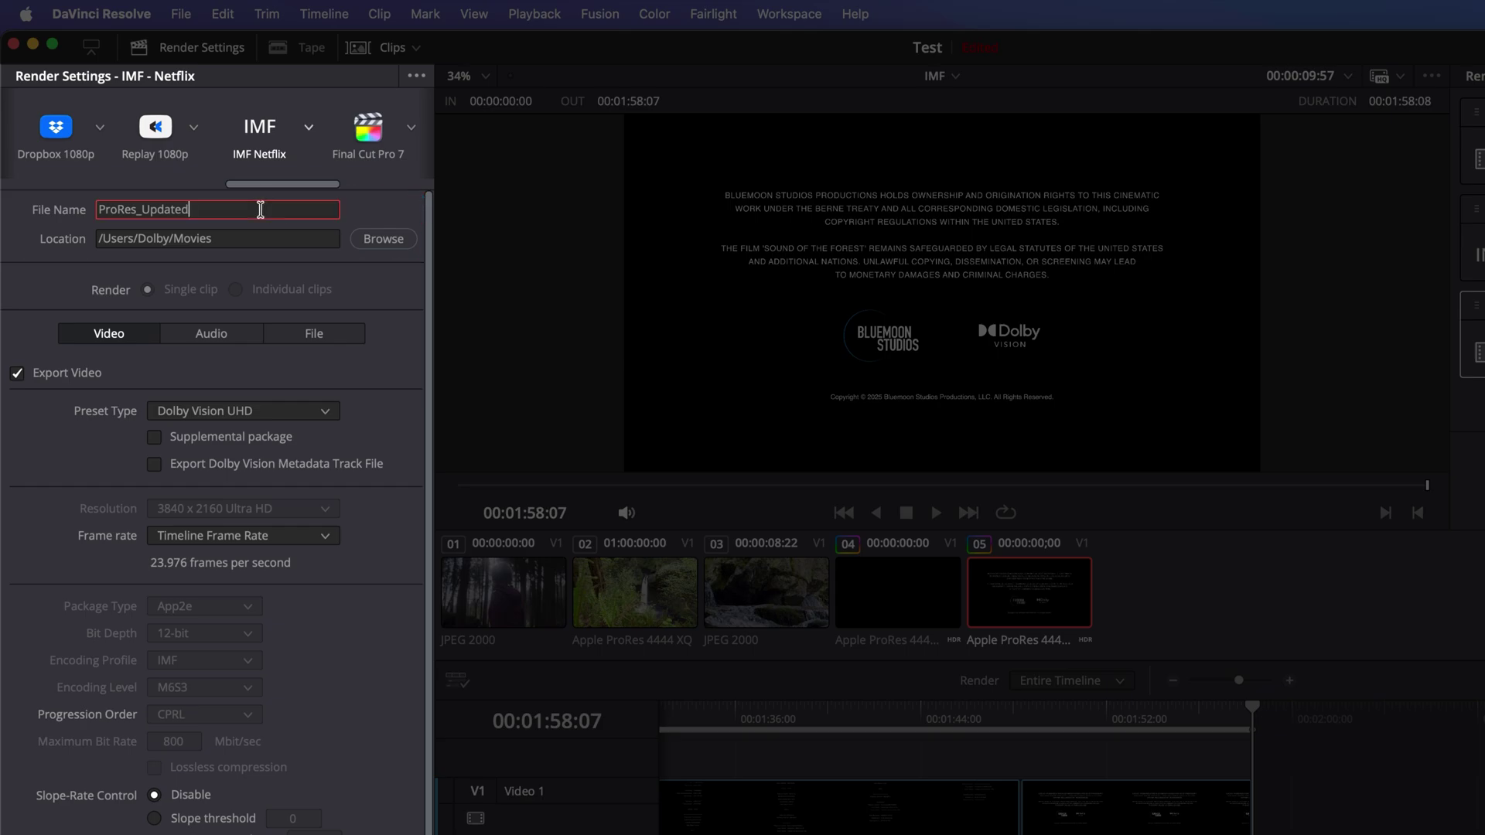
drag(261, 210, 44, 208)
text(IMF_Updated)
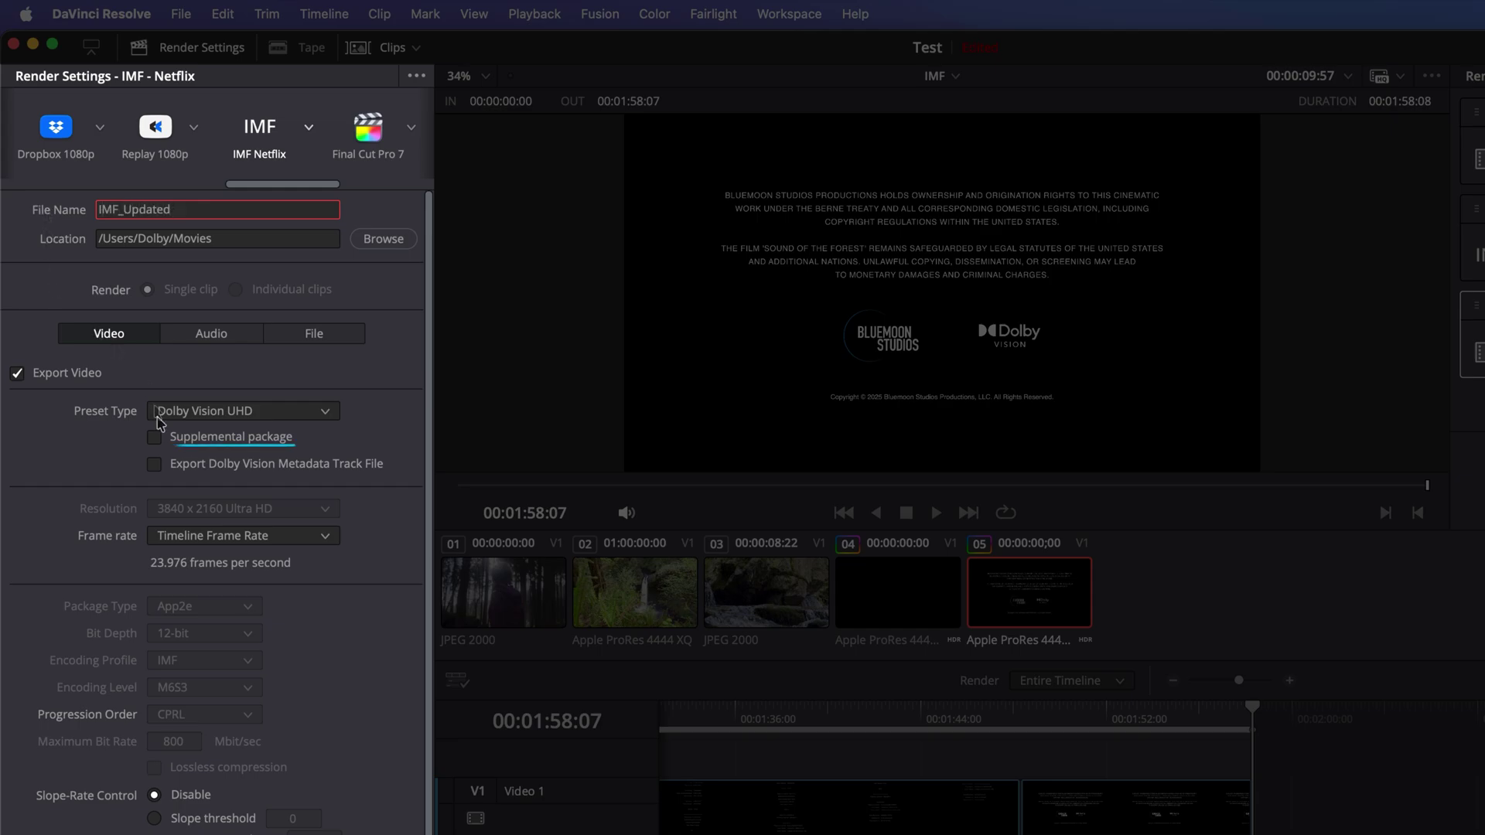
click(156, 437)
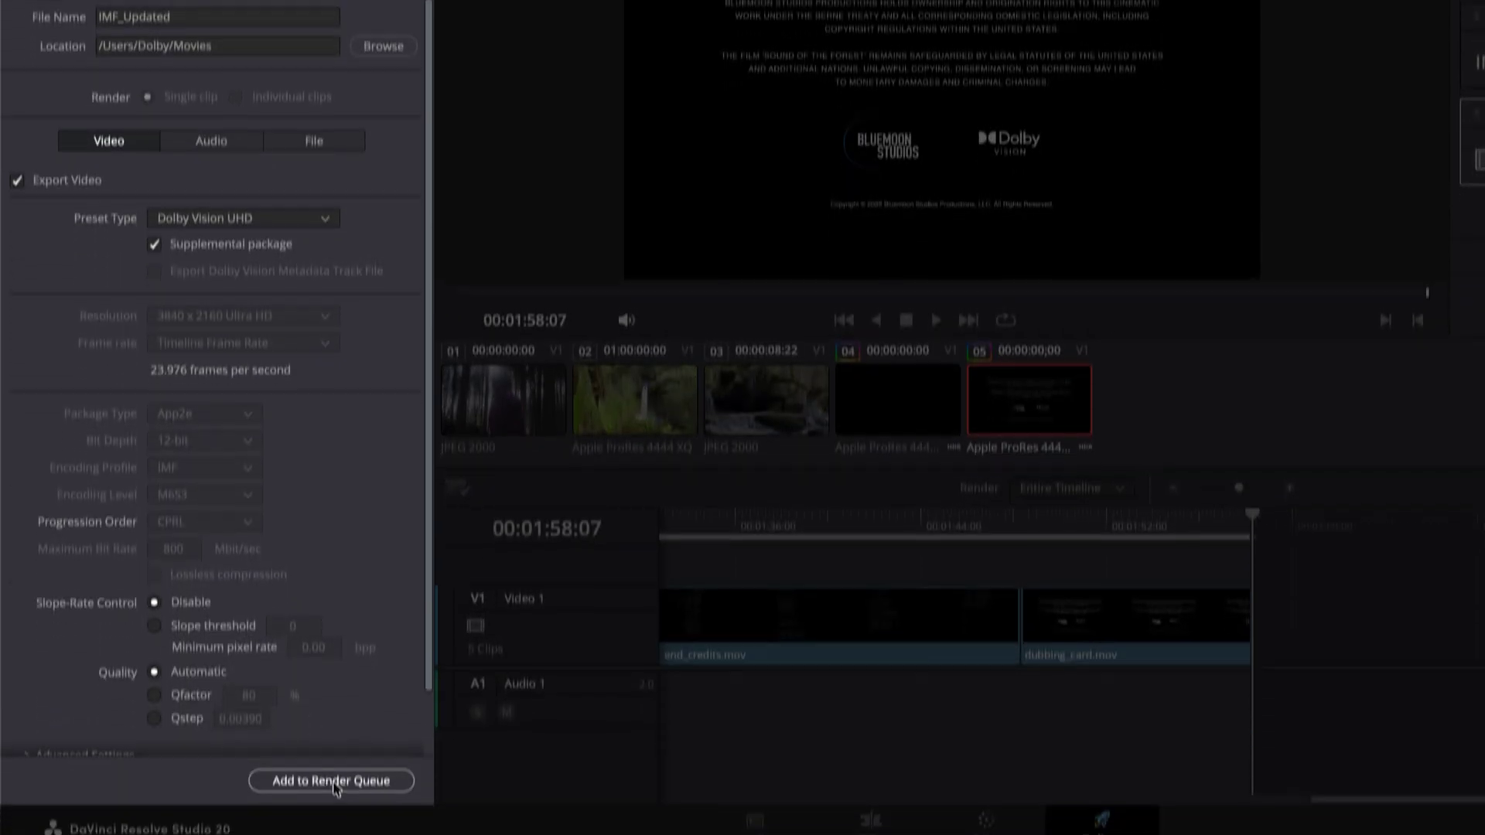
Step: Queue IMF_Updated as Job 4 despite the audio track warning and render it
click(337, 780)
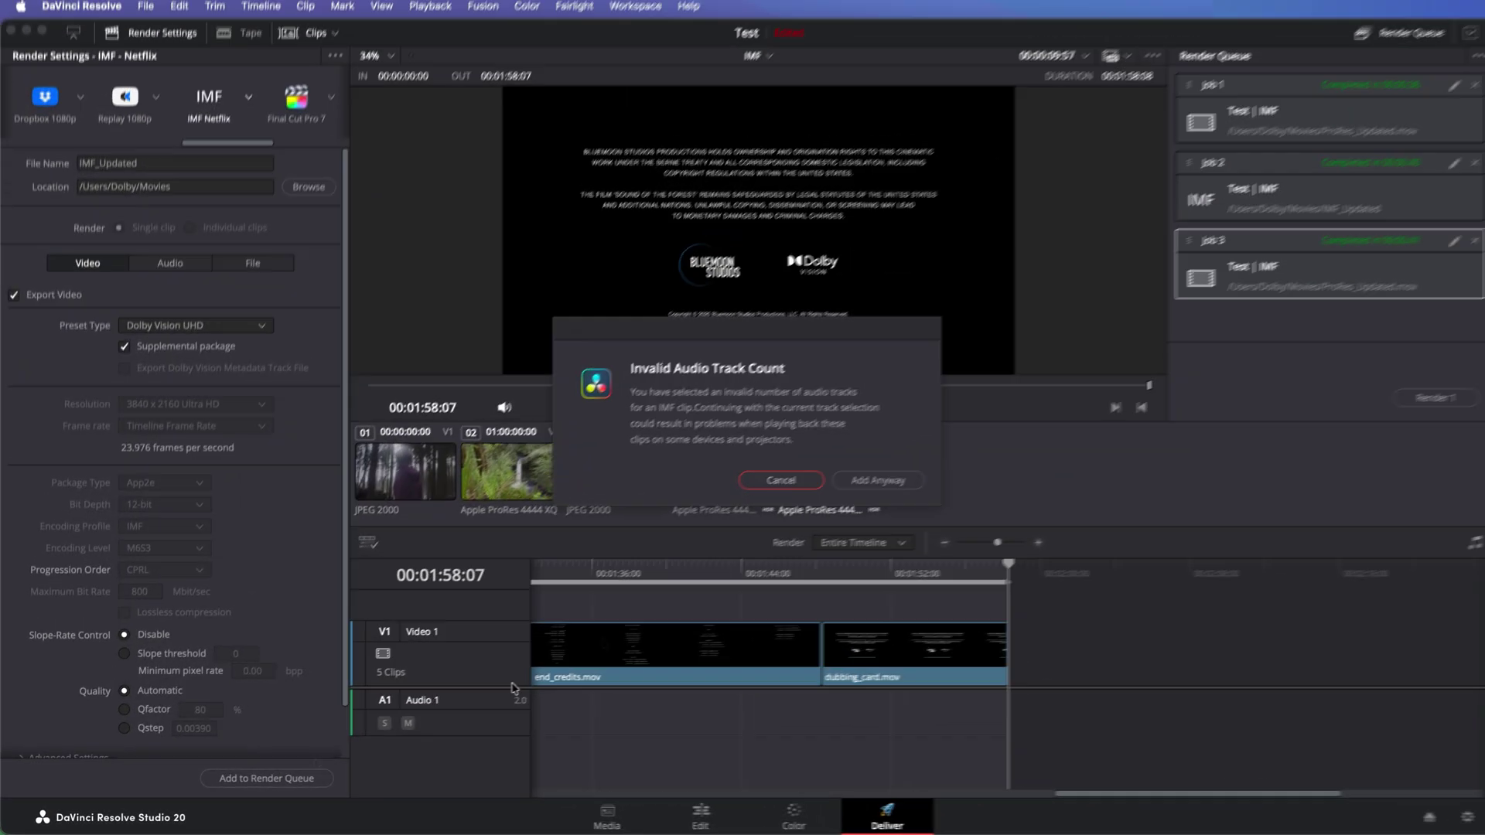
click(877, 481)
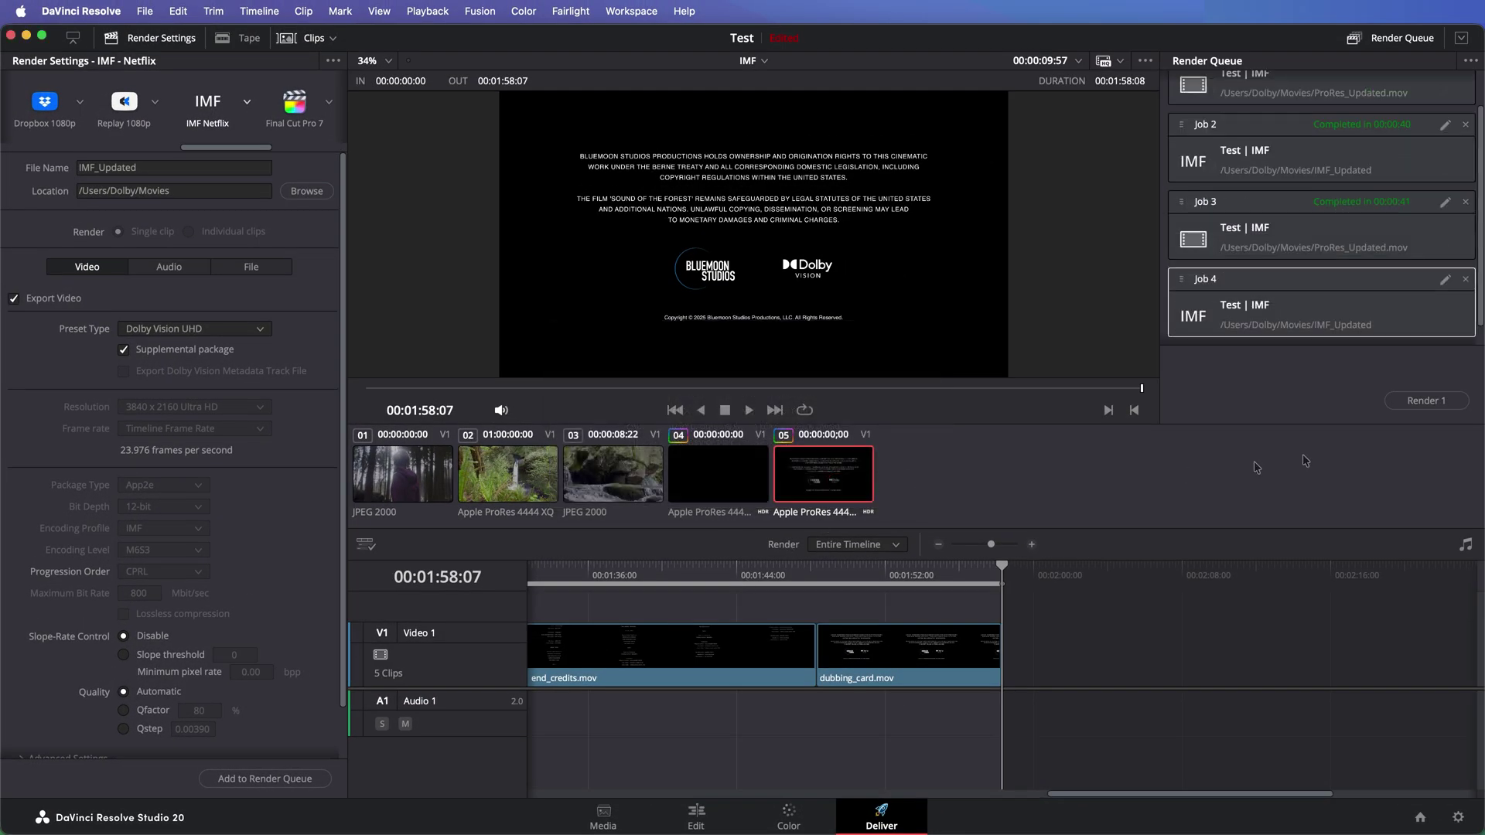
click(1416, 403)
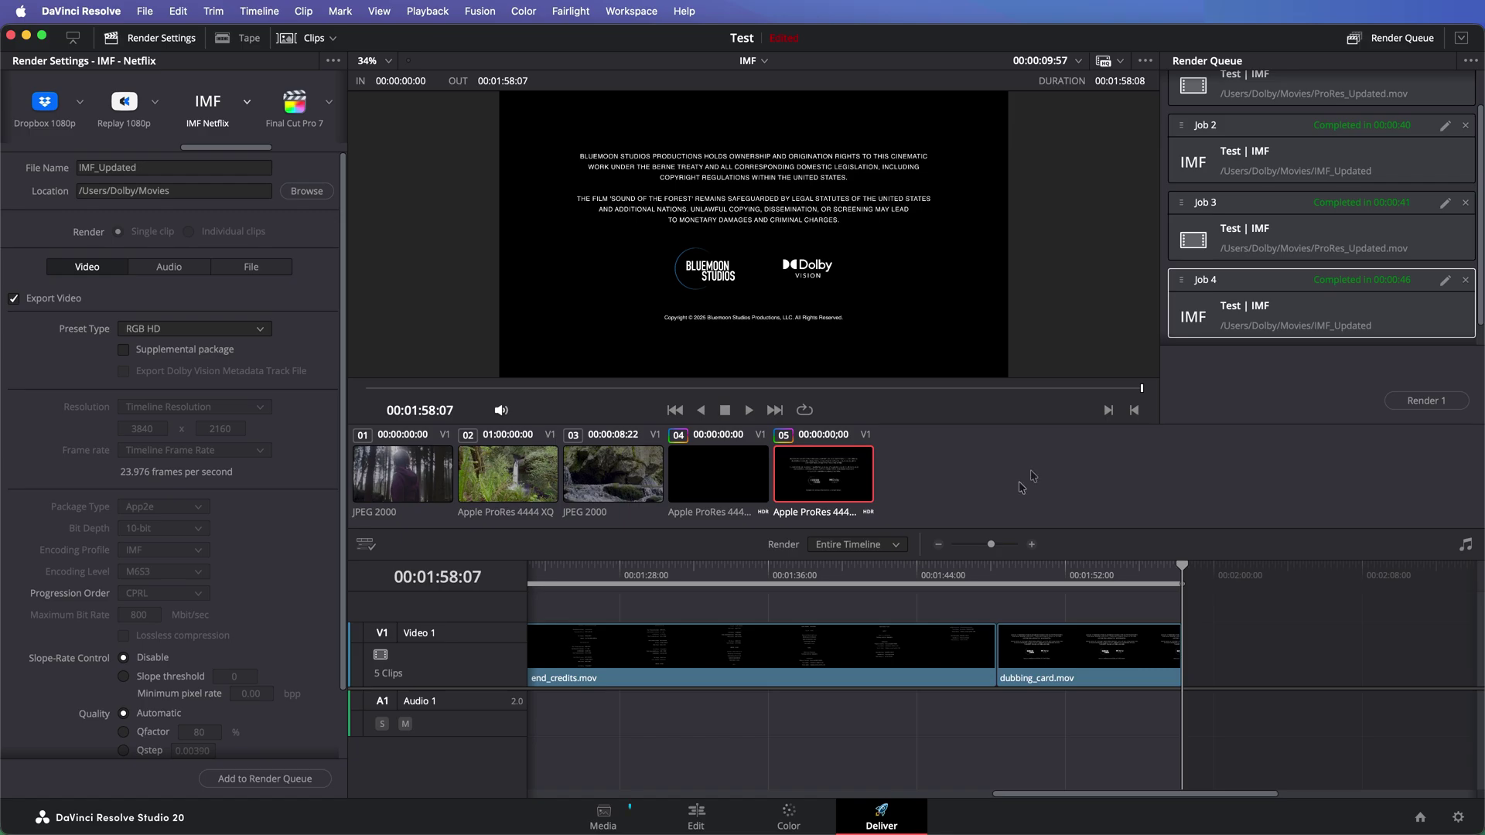
Step: Import the IMF_Updated package on the Media page and build an IMF_Updated timeline from its composition playlist
click(617, 815)
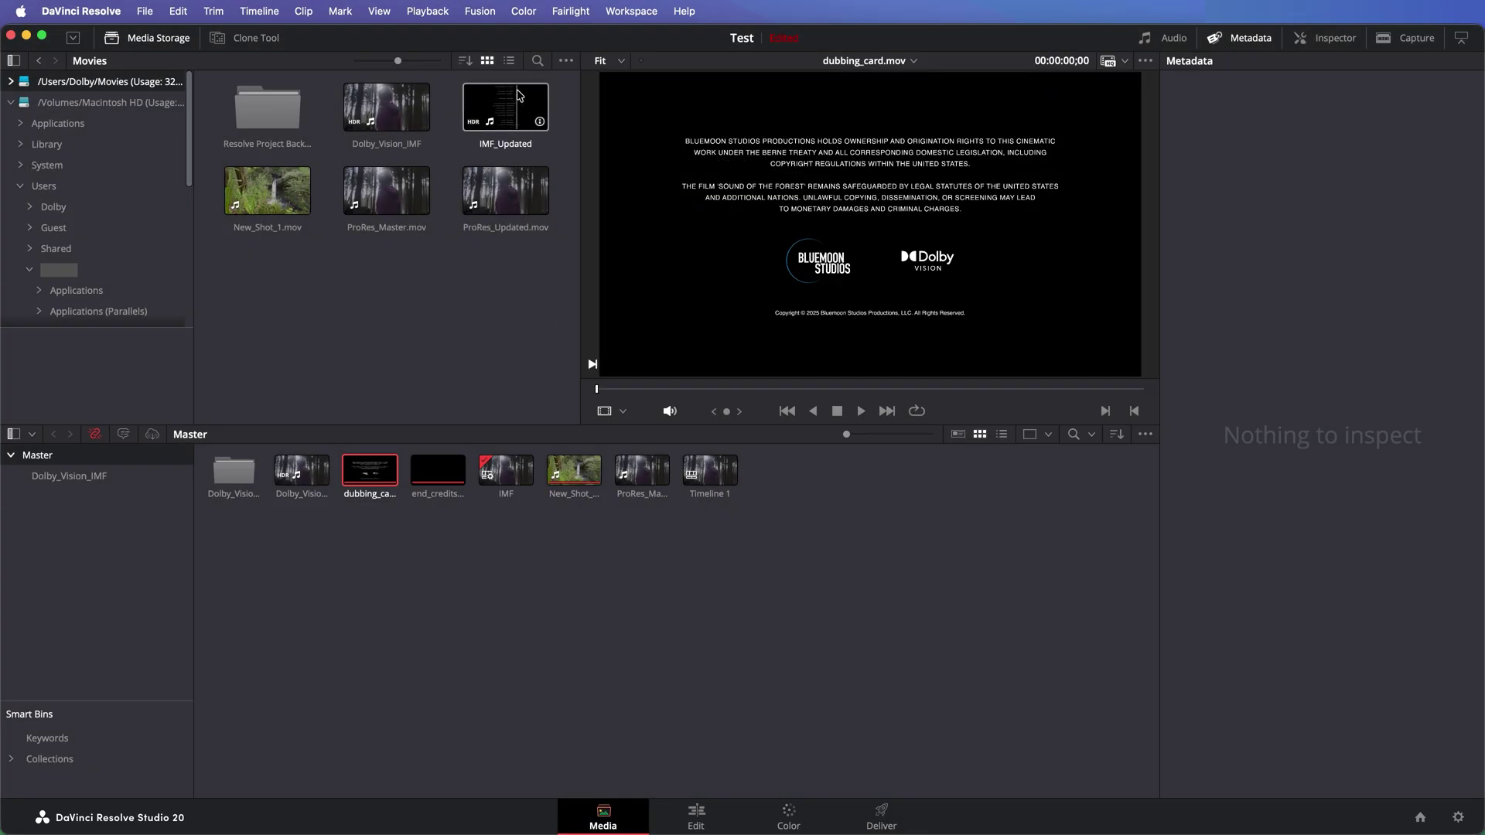
drag(528, 106, 864, 484)
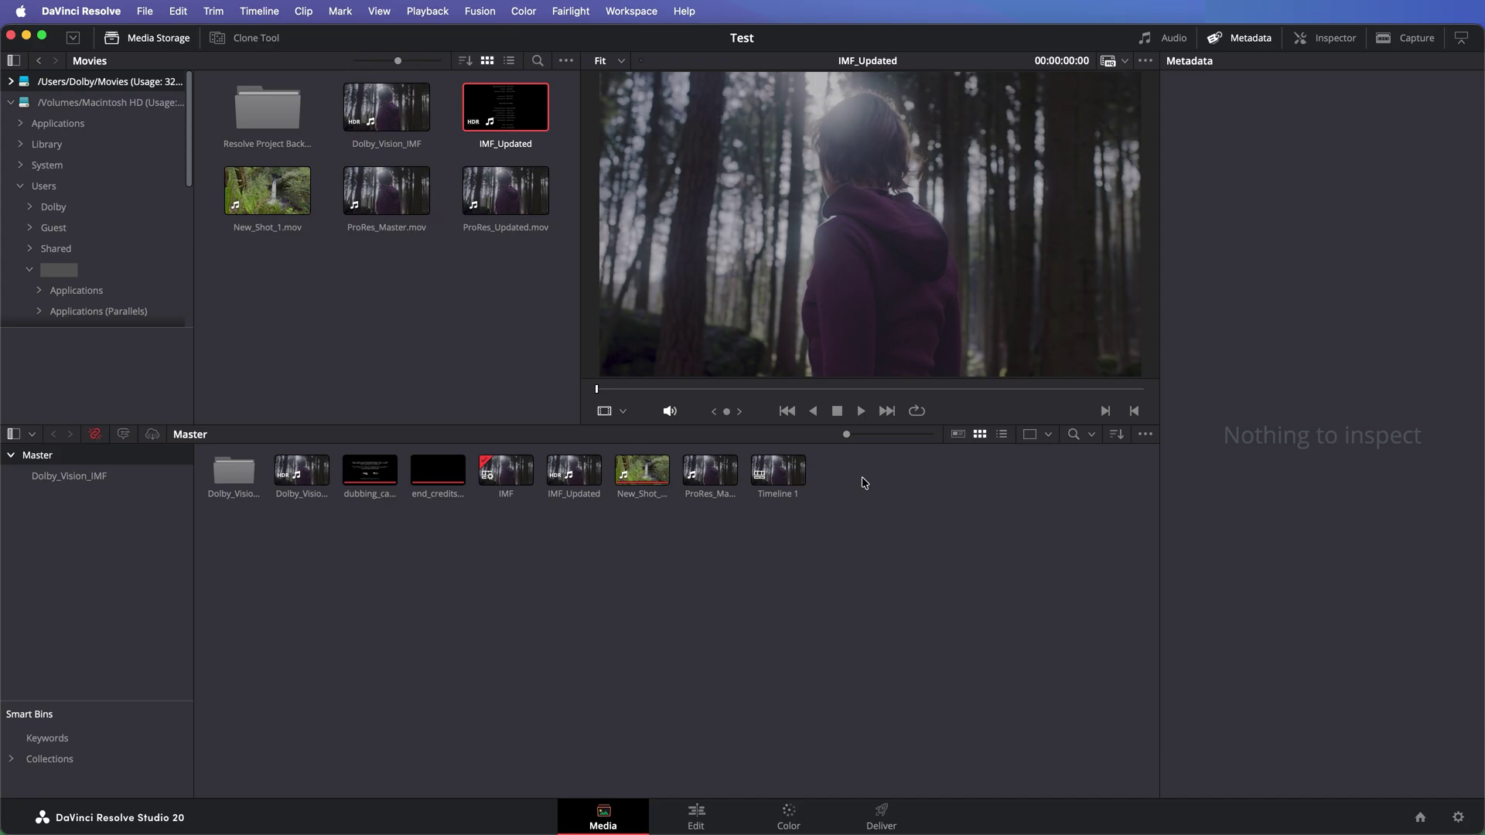
right_click(584, 477)
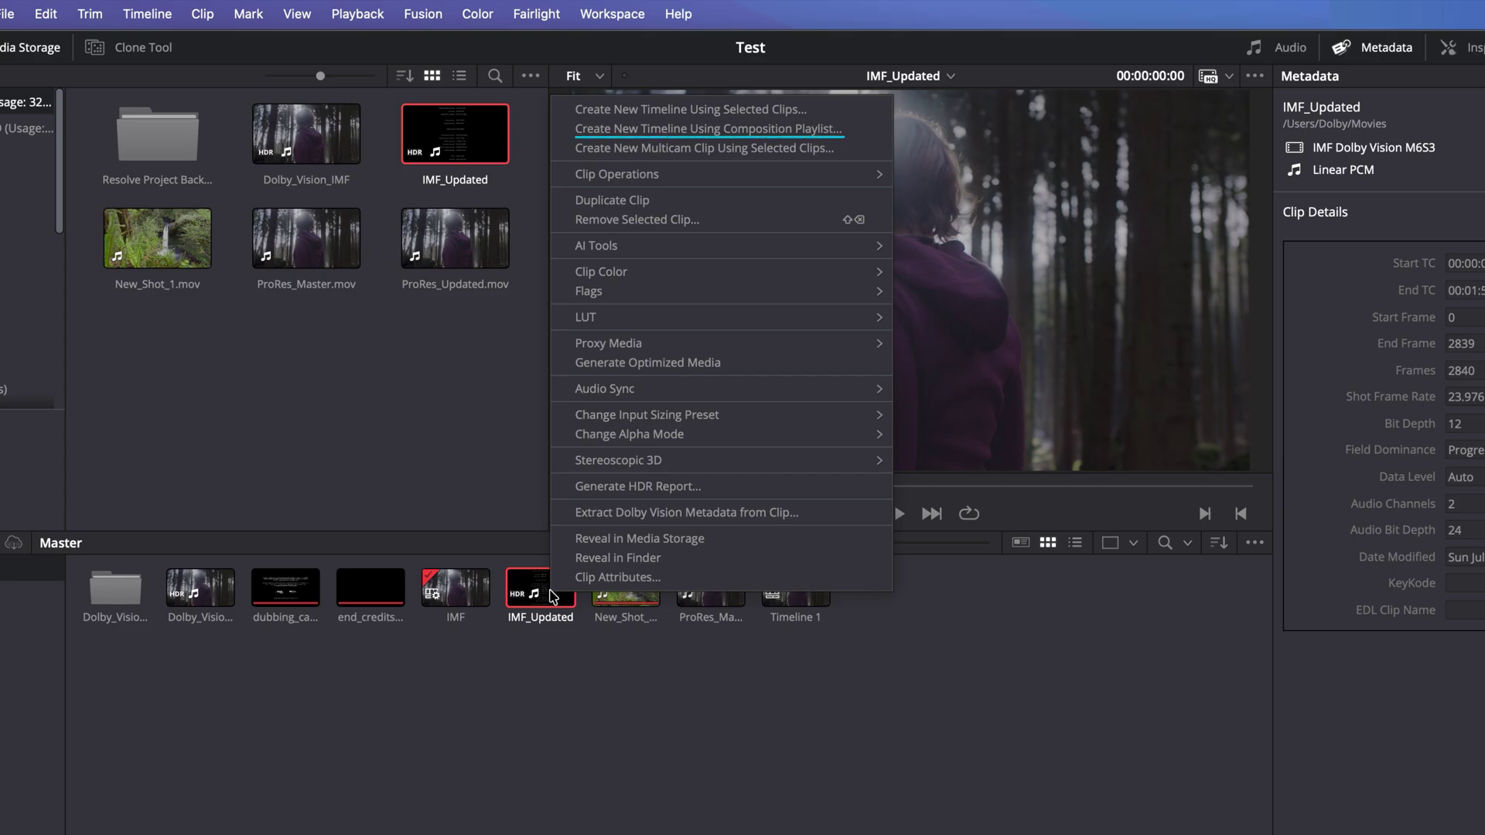
click(705, 133)
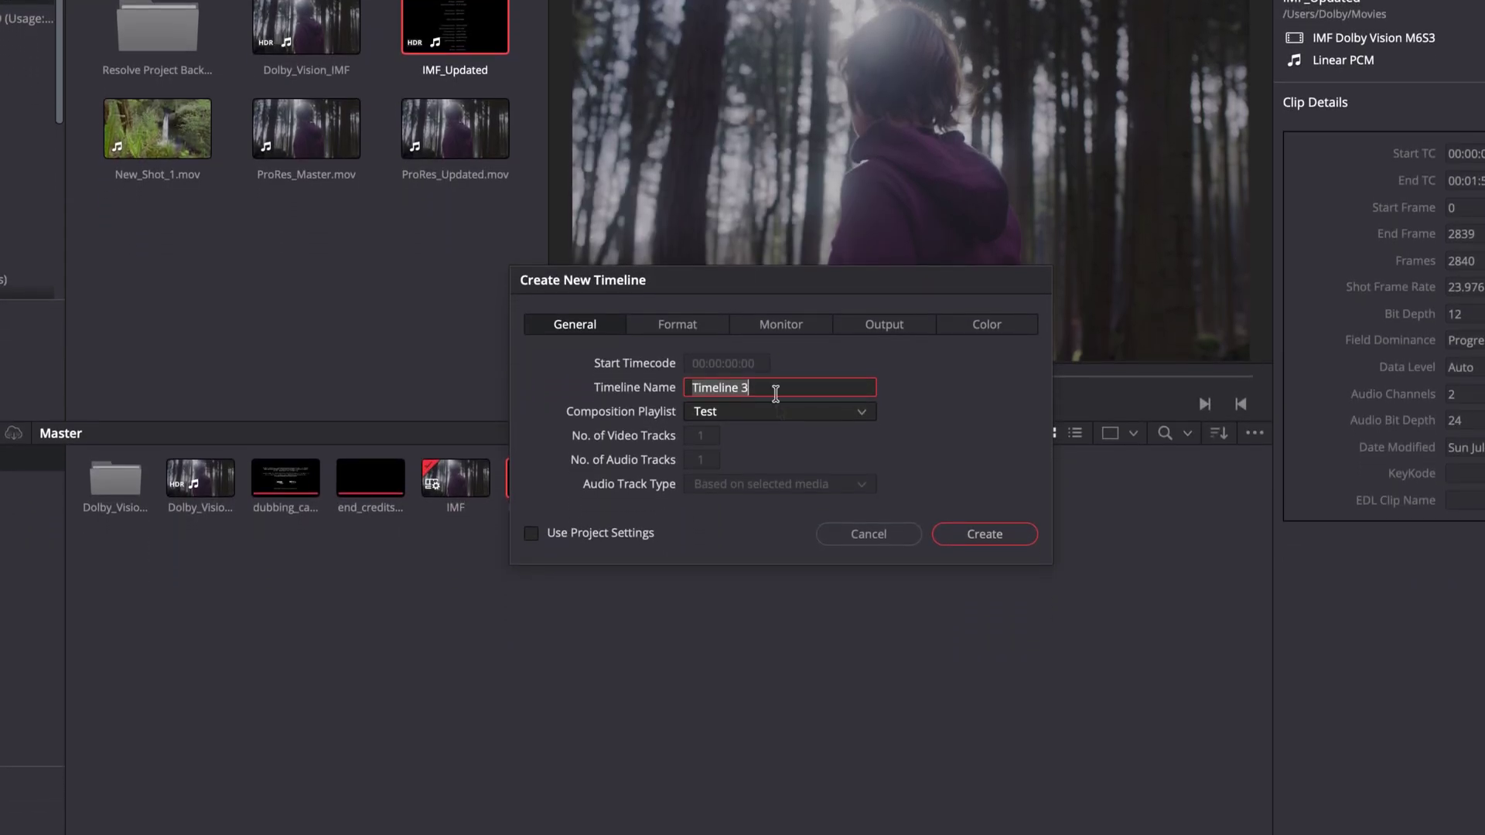
key(BackSpace)
text(IMF_Up)
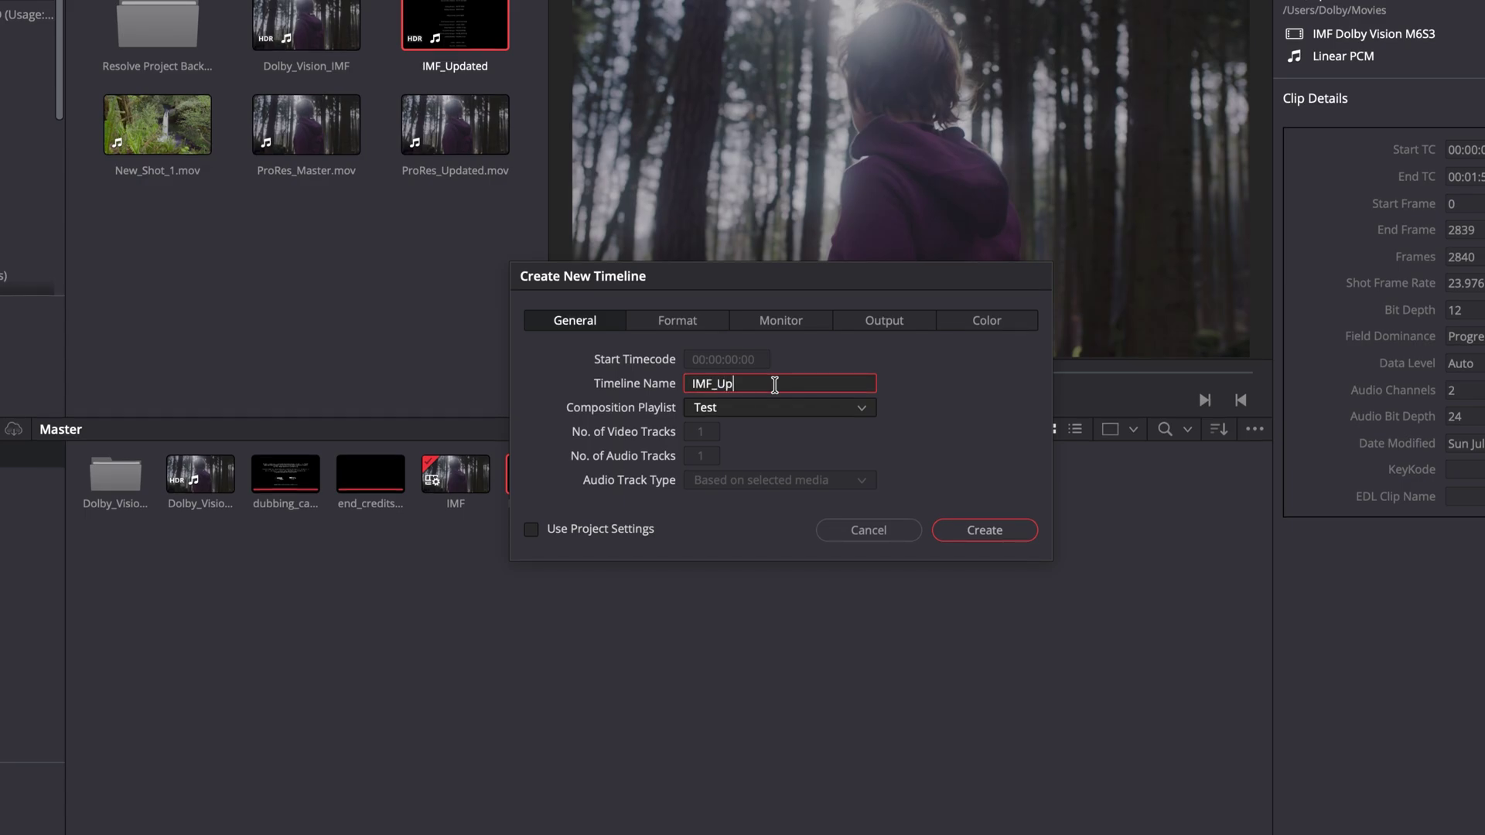
text(dated)
click(971, 530)
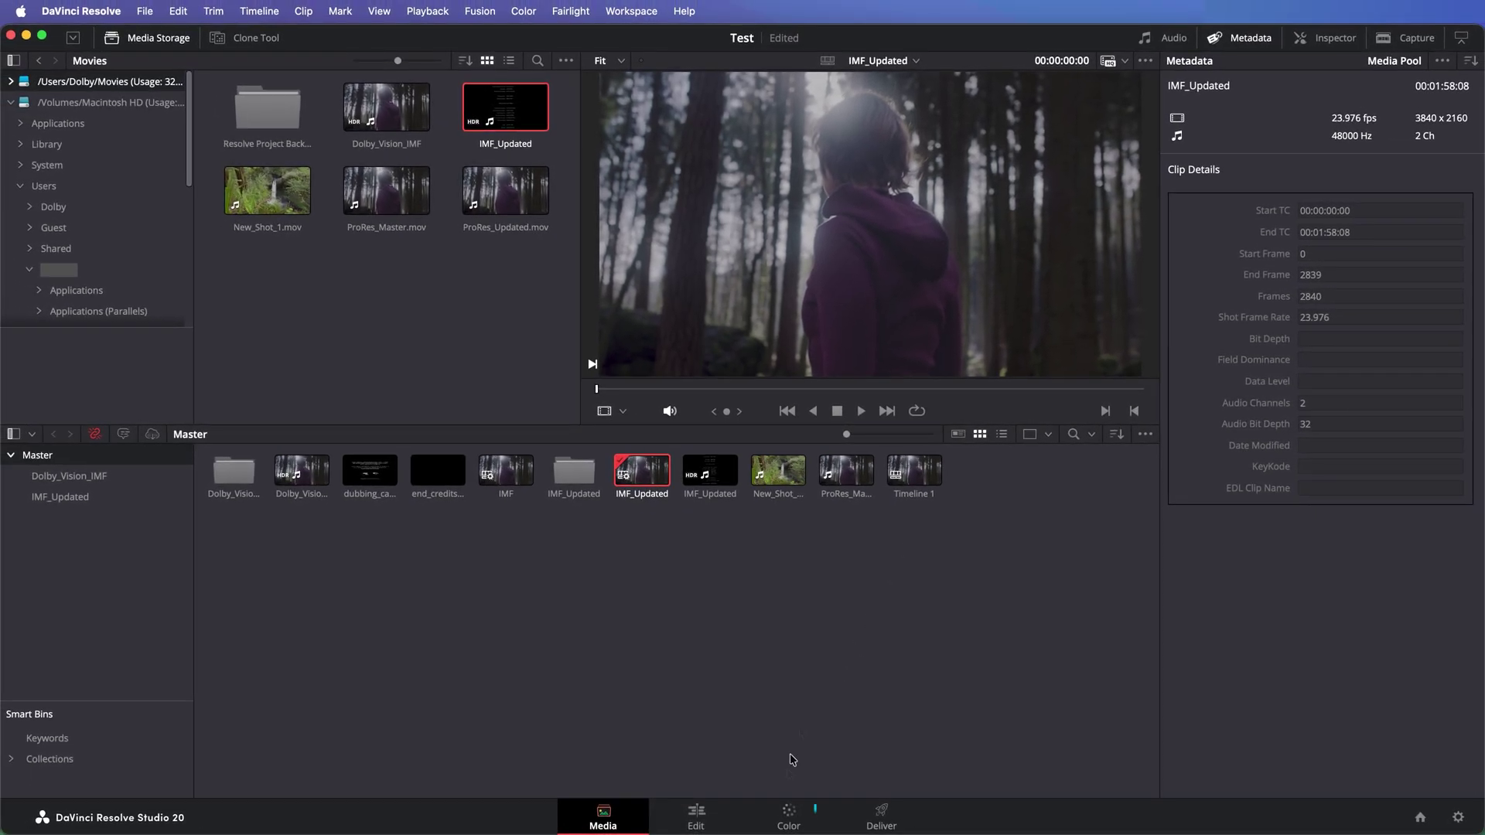
Step: On the Color page, set tone mapping to use the Original Metadata
click(788, 816)
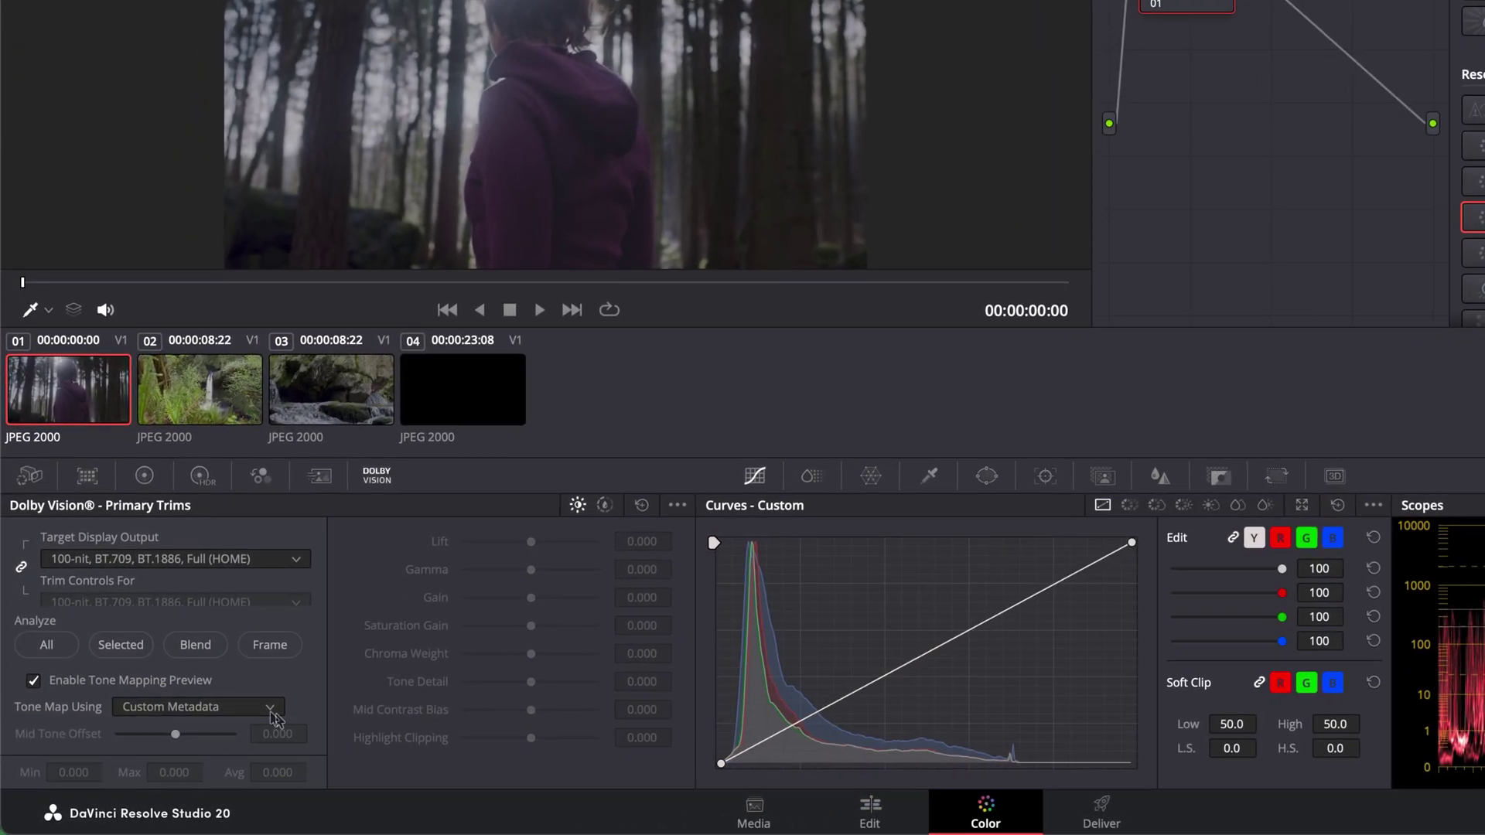
click(271, 710)
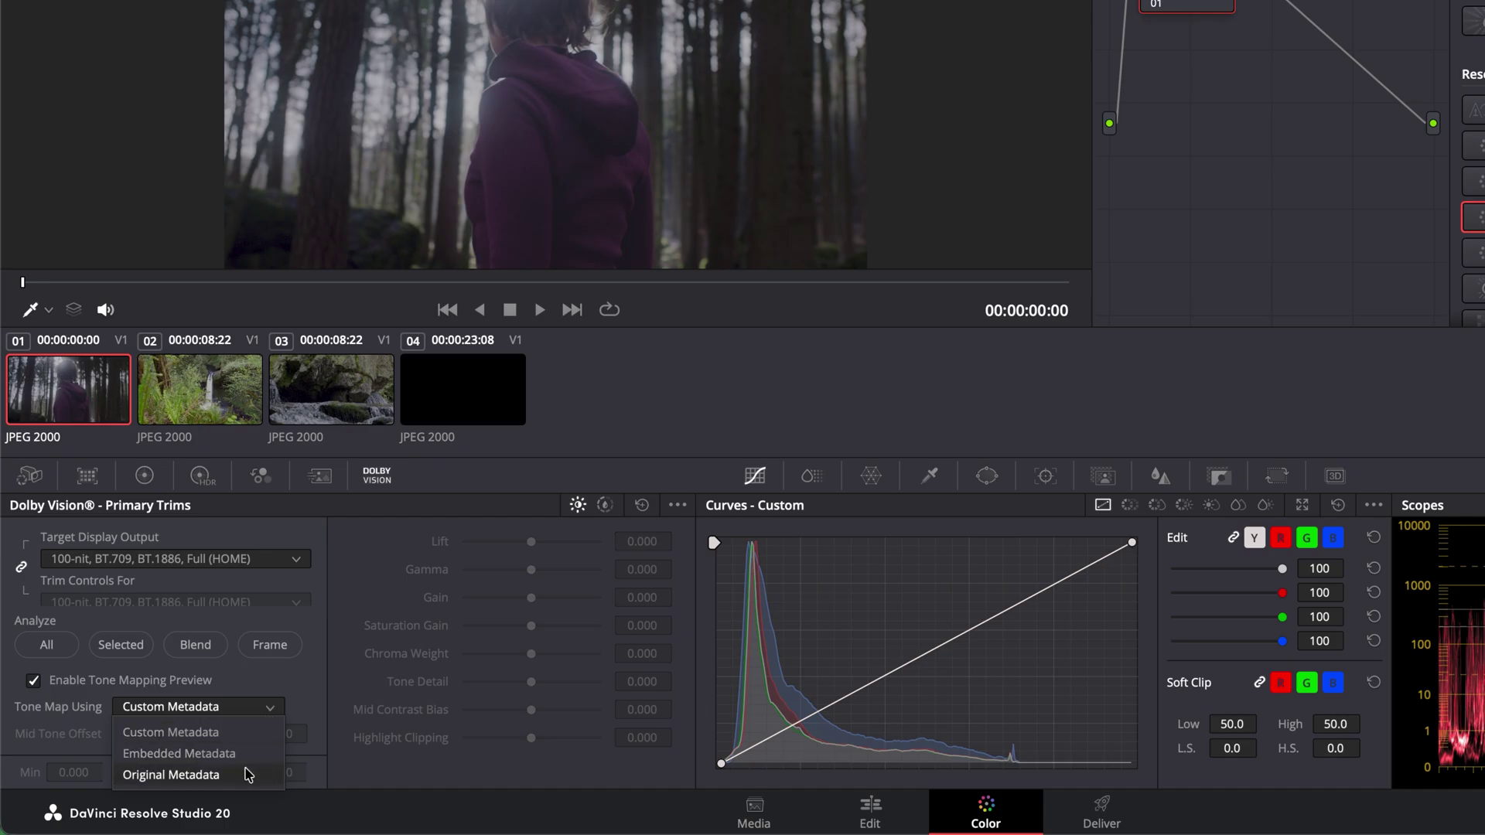
click(248, 774)
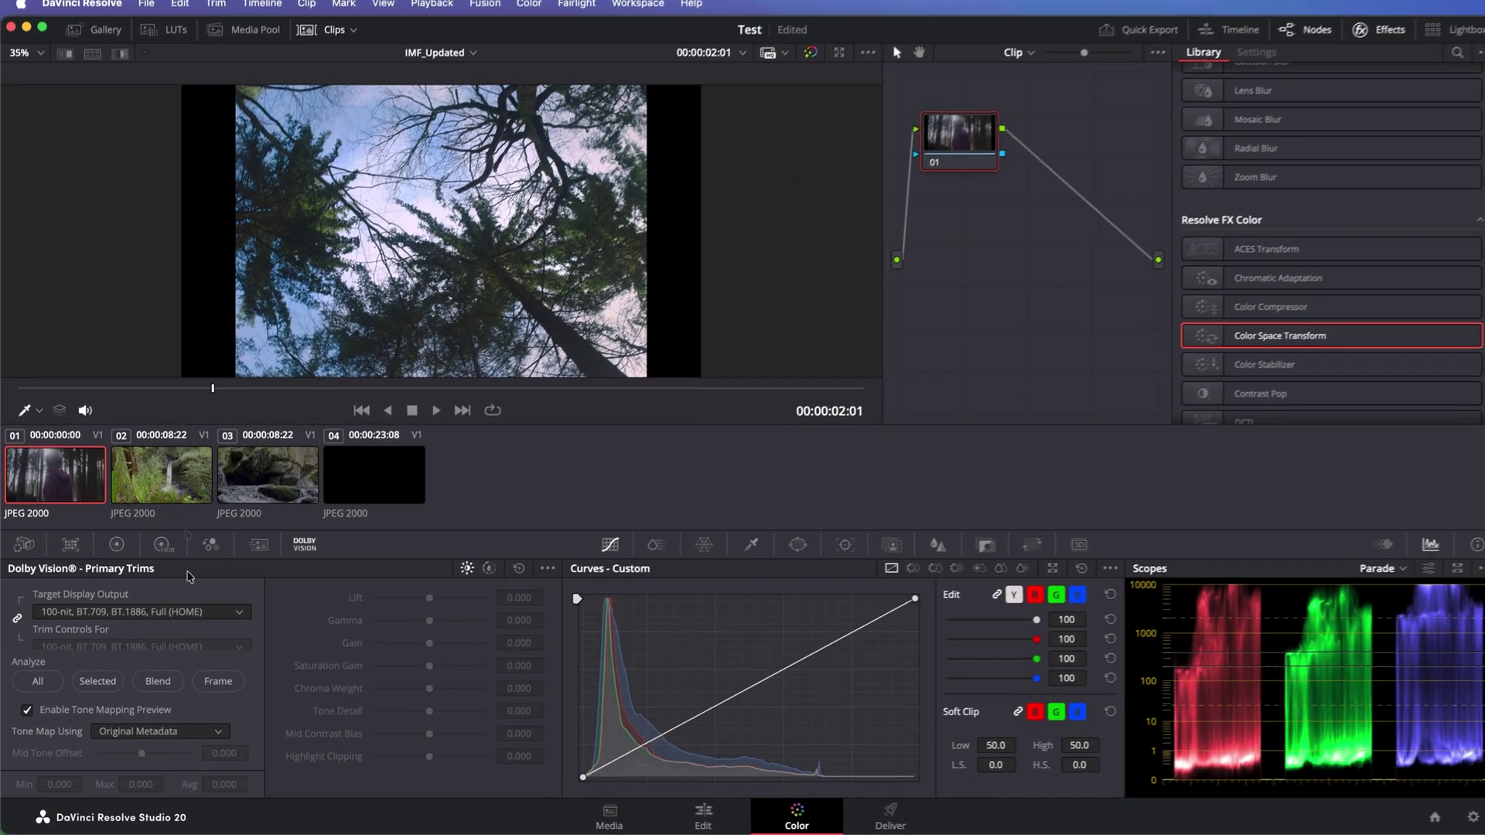
Step: Step through clips 02 to 04 and play the credits from about 1:12
click(183, 500)
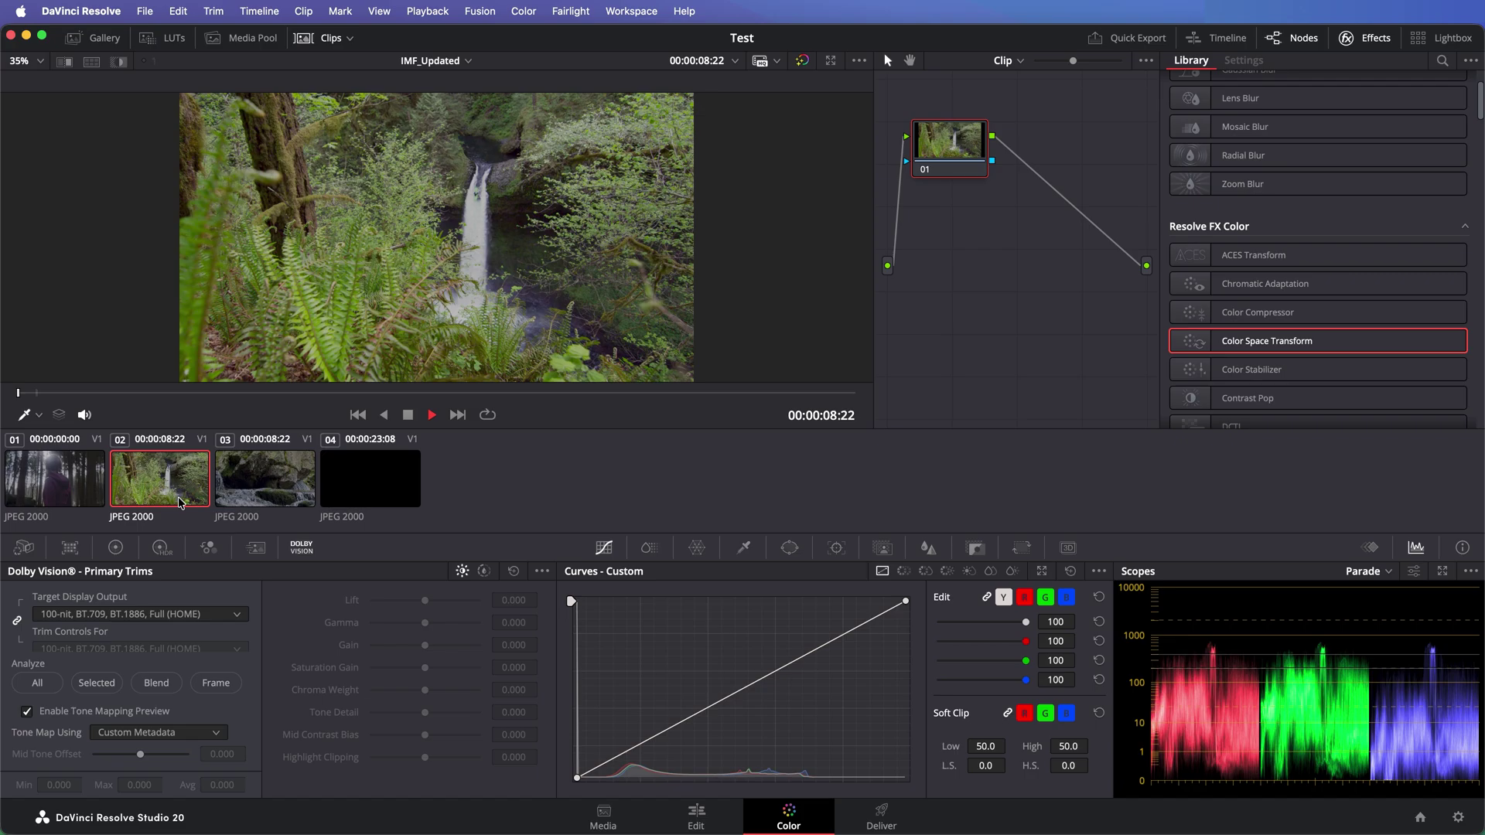
click(458, 415)
click(457, 414)
click(478, 396)
key(space)
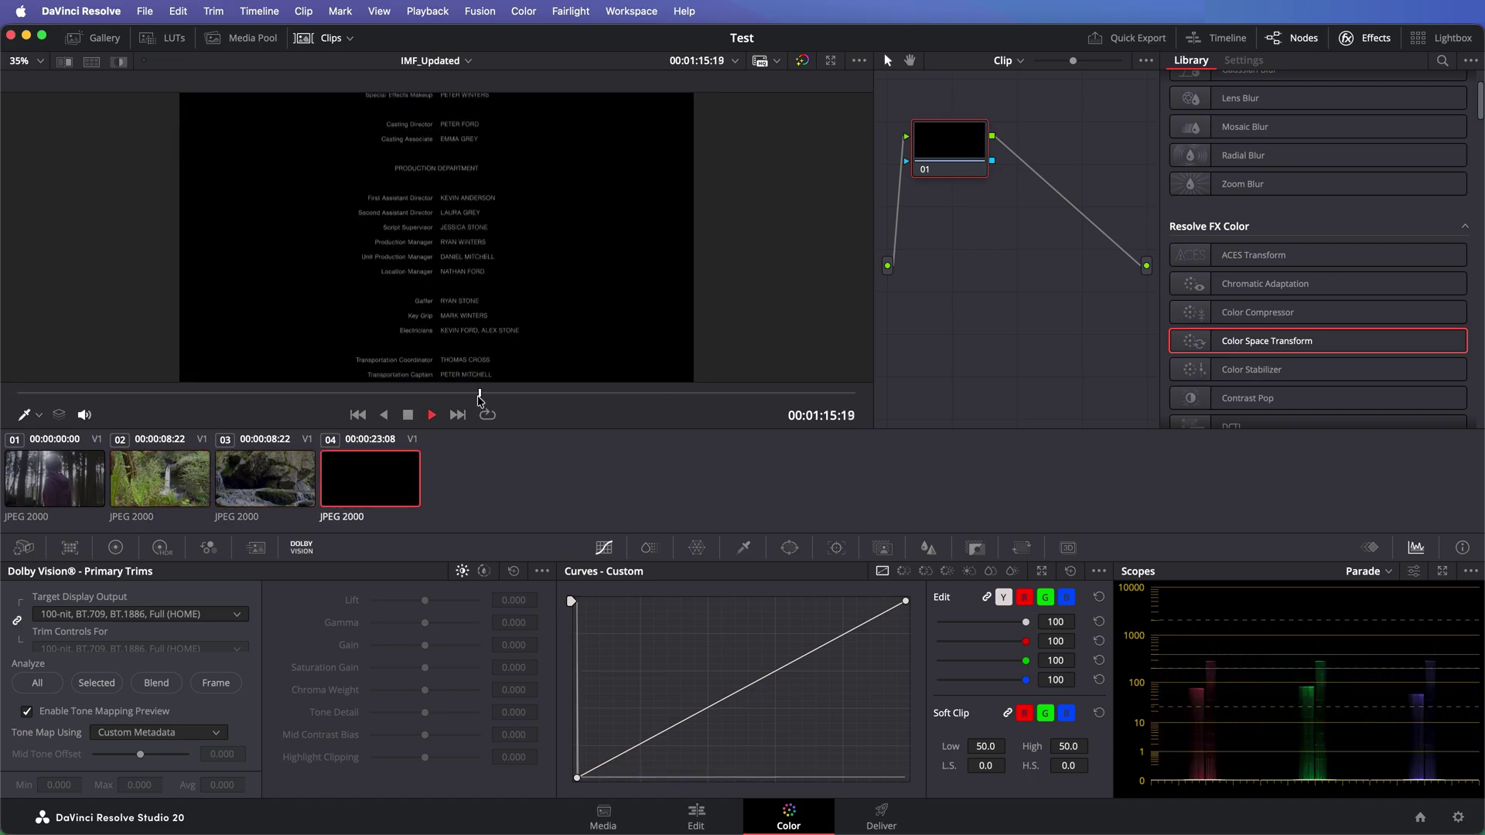